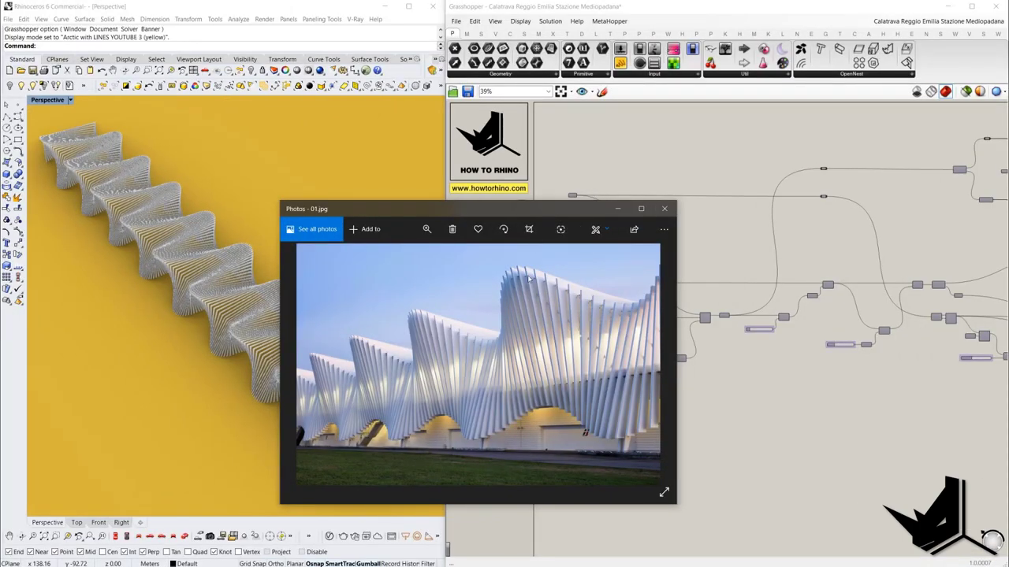
# Browse through the reference photos of the station's wavy facade
pyautogui.press('Right')
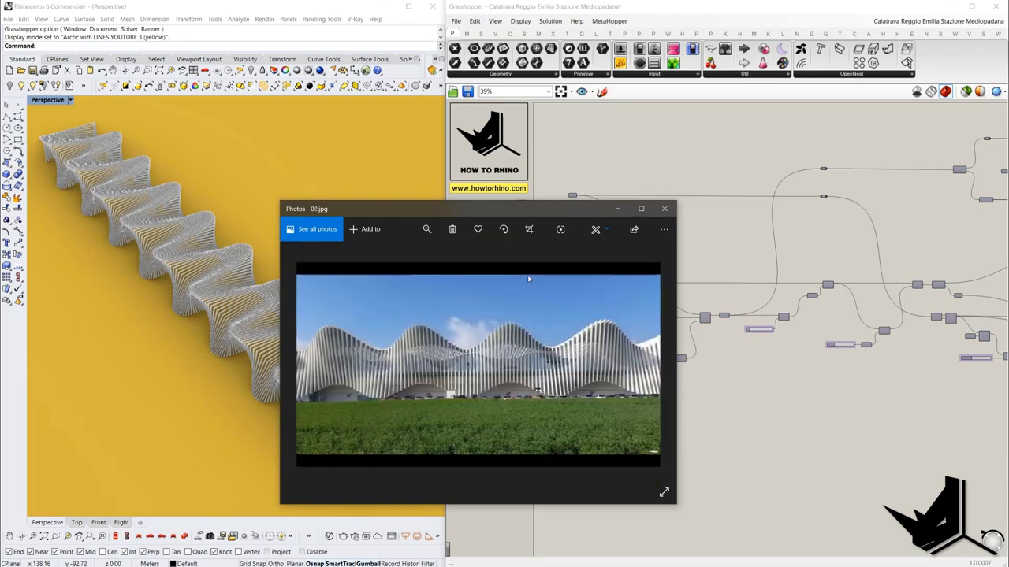
pyautogui.press('Right')
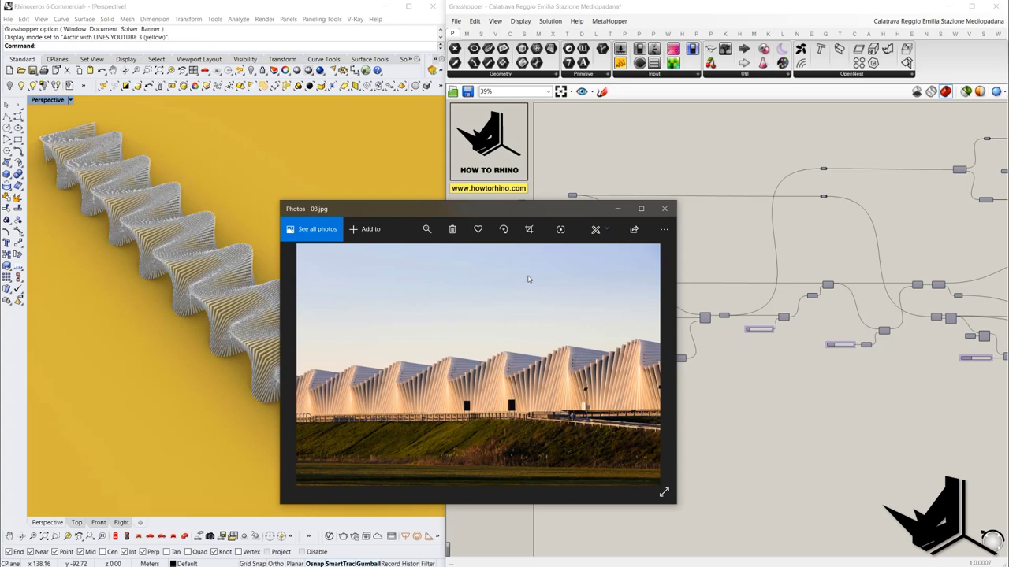
pyautogui.press('Right')
pyautogui.press('Right')
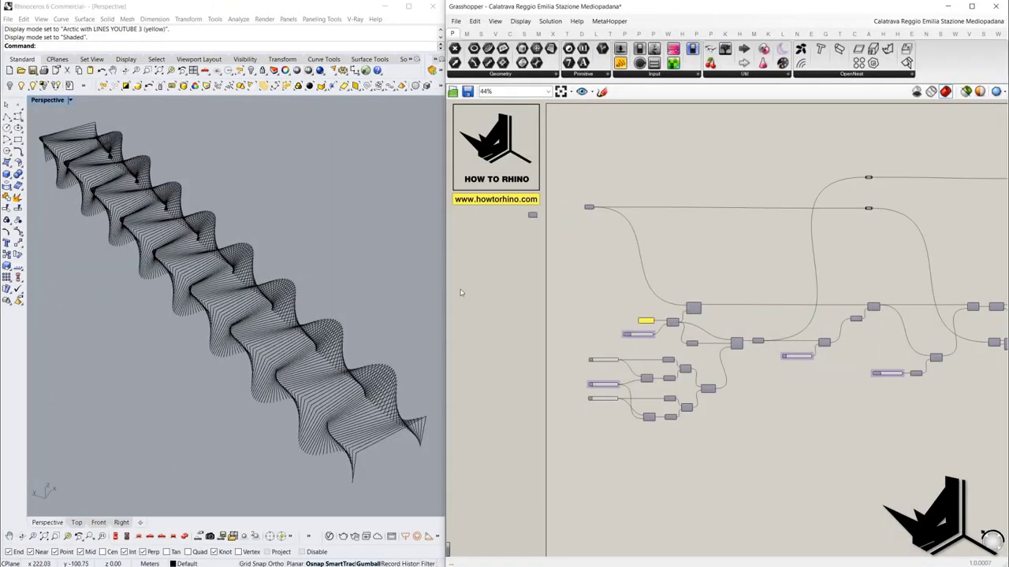
# Set the Steps slider feeding the Range component to 263
pyautogui.scroll(10, 614, 384)
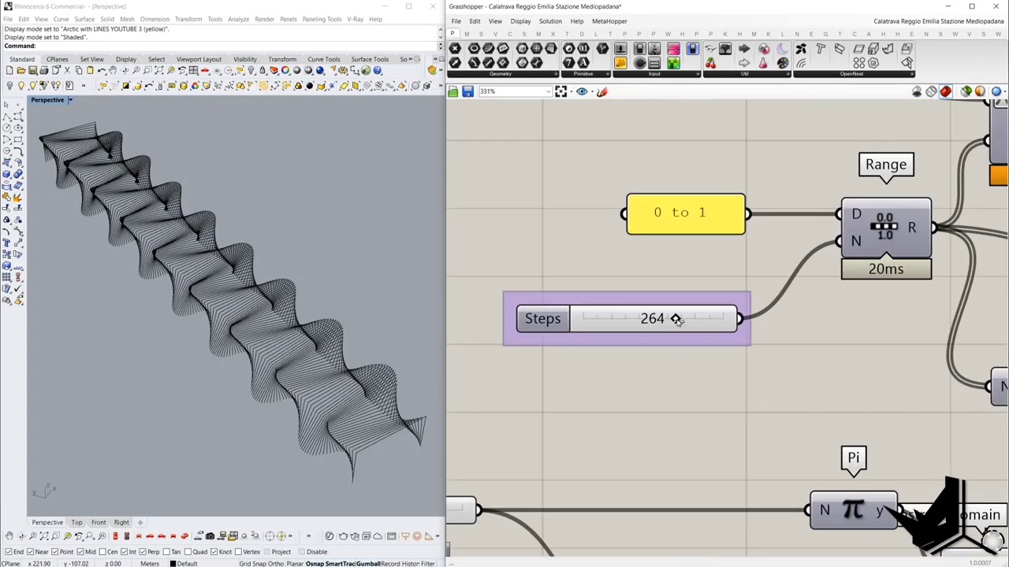
pyautogui.moveTo(676, 319)
pyautogui.mouseDown()
pyautogui.moveTo(623, 318)
pyautogui.moveTo(684, 318)
pyautogui.moveTo(616, 318)
pyautogui.moveTo(693, 318)
pyautogui.moveTo(680, 318)
pyautogui.mouseUp()
pyautogui.scroll(-6, 538, 228)
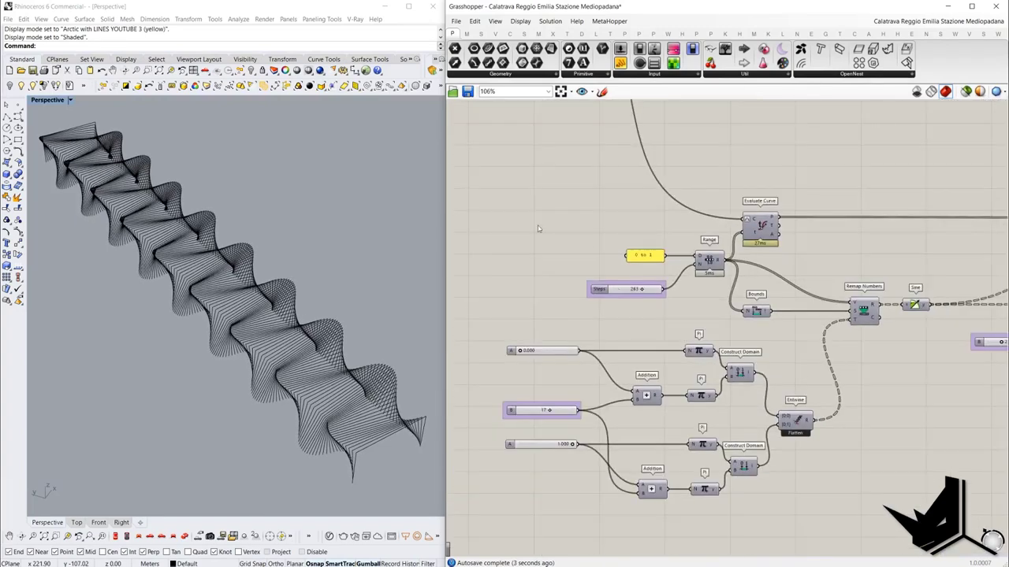
# Set the B slider feeding the two Addition components to 16
pyautogui.scroll(4, 538, 228)
pyautogui.moveTo(543, 246)
pyautogui.mouseDown()
pyautogui.moveTo(617, 247)
pyautogui.moveTo(510, 249)
pyautogui.moveTo(635, 254)
pyautogui.moveTo(529, 247)
pyautogui.mouseUp()
pyautogui.moveTo(640, 426)
pyautogui.mouseDown()
pyautogui.moveTo(556, 424)
pyautogui.moveTo(640, 425)
pyautogui.mouseUp()
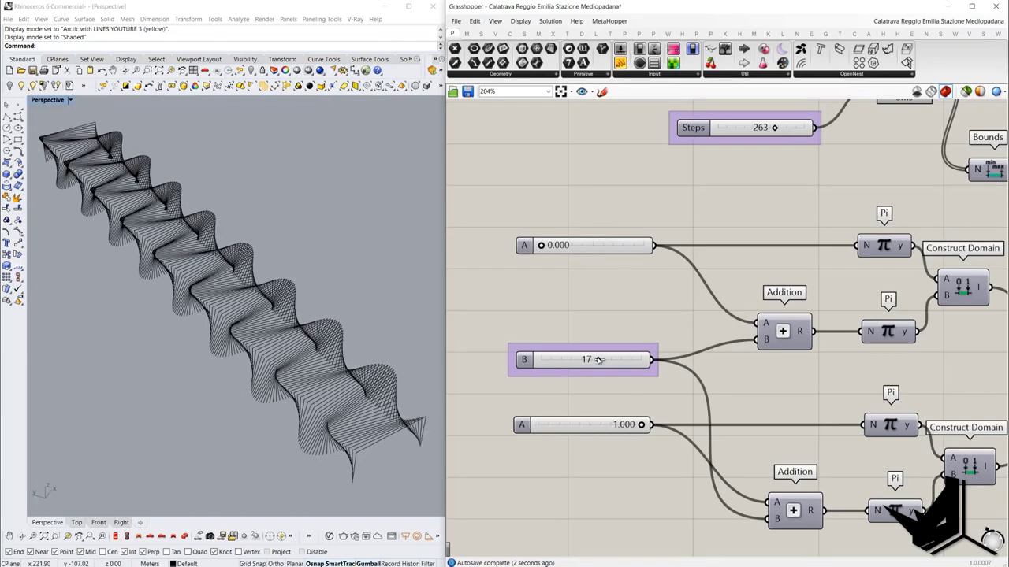
pyautogui.moveTo(599, 359)
pyautogui.mouseDown()
pyautogui.moveTo(576, 361)
pyautogui.moveTo(611, 360)
pyautogui.moveTo(577, 360)
pyautogui.moveTo(611, 360)
pyautogui.moveTo(581, 360)
pyautogui.moveTo(593, 360)
pyautogui.mouseUp()
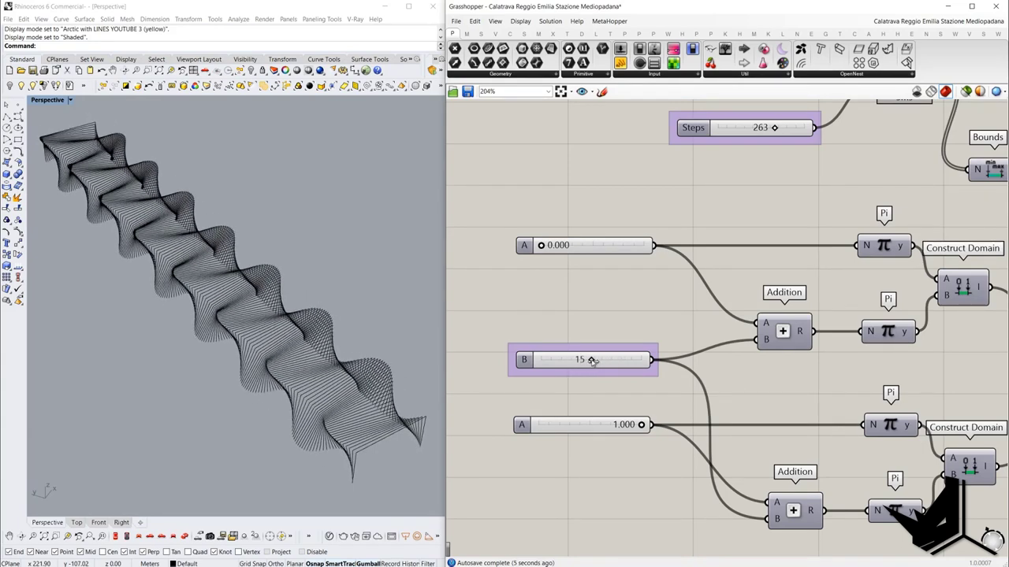
# Set the B slider of the Multiplication that feeds Unit Z to 4.26
pyautogui.scroll(-6, 584, 341)
pyautogui.moveTo(898, 303); pyautogui.dragTo(591, 328, button='right')
pyautogui.scroll(5, 603, 324)
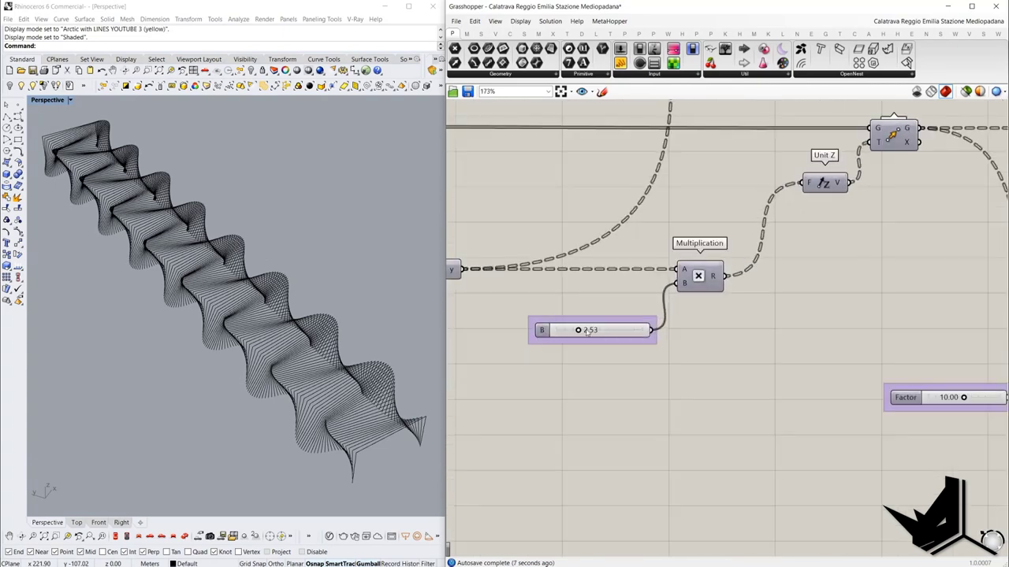
pyautogui.scroll(3, 587, 333)
pyautogui.moveTo(575, 331); pyautogui.dragTo(598, 331)
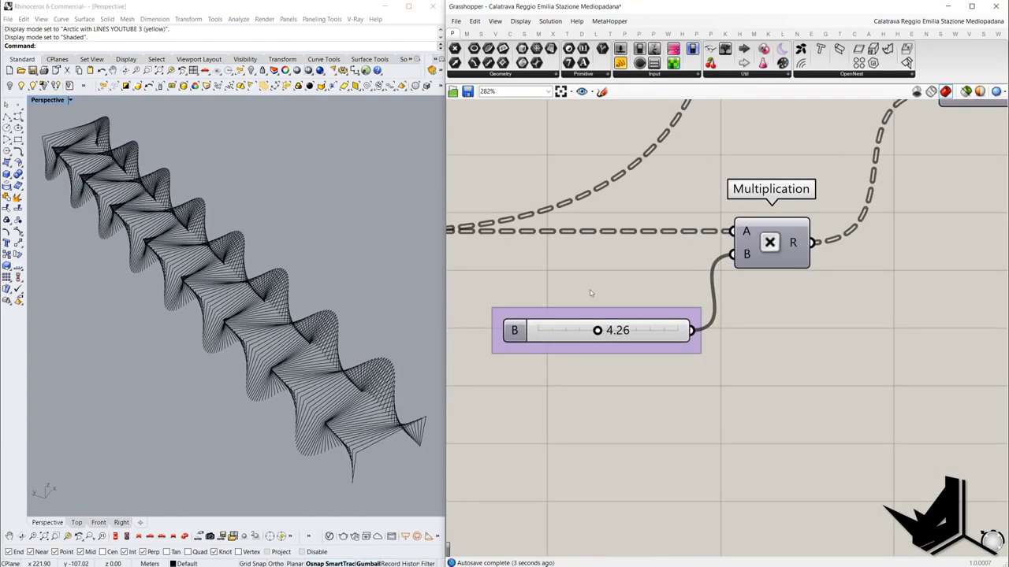
# Adjust the Factor slider located after the Unit Z move in the definition
pyautogui.scroll(-9, 579, 308)
pyautogui.moveTo(690, 331); pyautogui.dragTo(609, 326, button='right')
pyautogui.scroll(9, 609, 327)
pyautogui.moveTo(619, 336); pyautogui.dragTo(638, 309)
pyautogui.scroll(-5, 627, 285)
pyautogui.scroll(4, 636, 308)
pyautogui.scroll(-4, 661, 324)
# Set the Value slider that drives the Offset Curve distance through Negative to 1.00
pyautogui.scroll(-3, 661, 330)
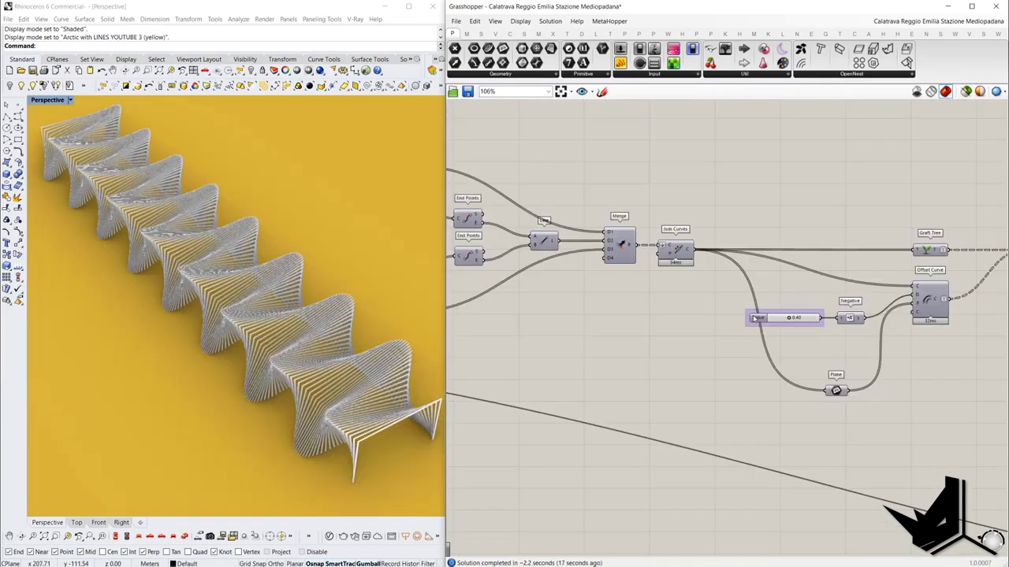
pyautogui.scroll(4, 708, 320)
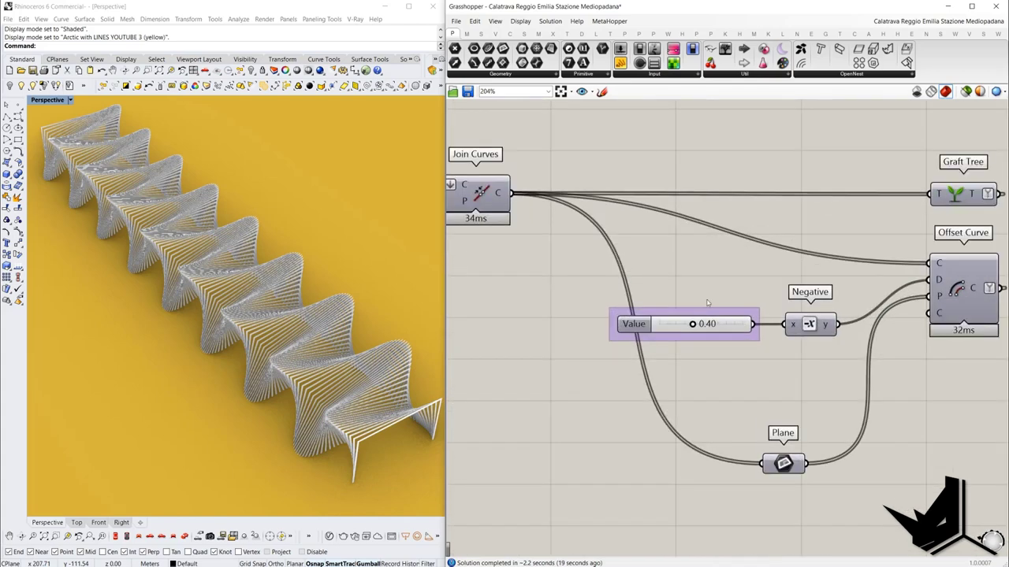
pyautogui.click(719, 331)
pyautogui.doubleClick(719, 331)
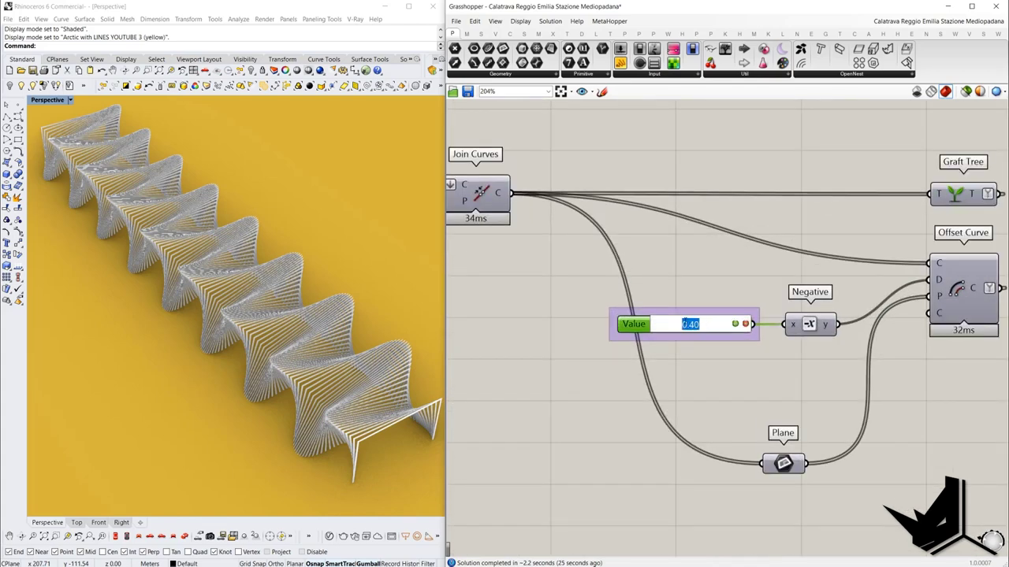
pyautogui.write('0')
pyautogui.click(735, 325)
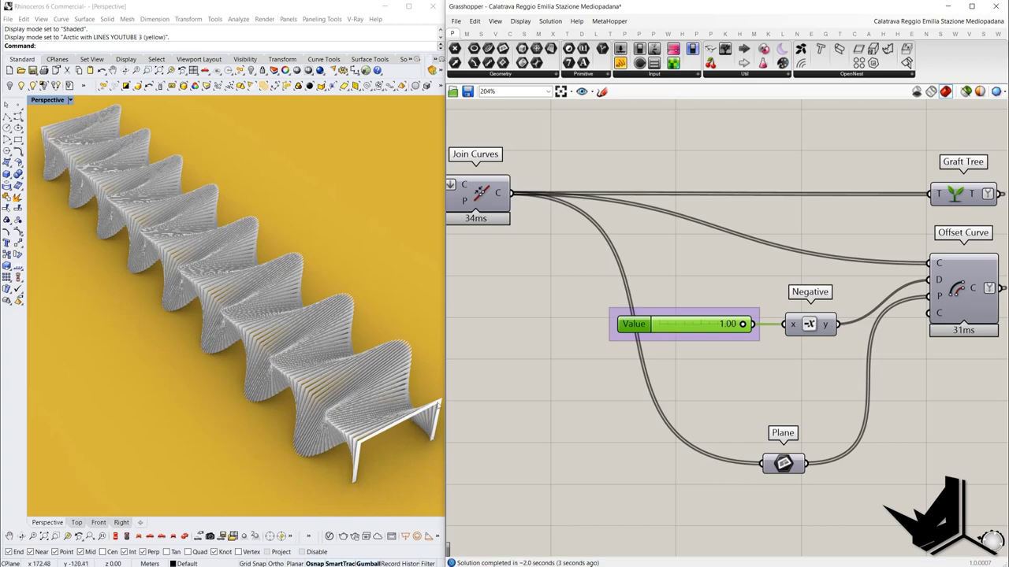
# Try the Amplitude slider at 0.3 and set it back to 0.1
pyautogui.scroll(-10, 657, 356)
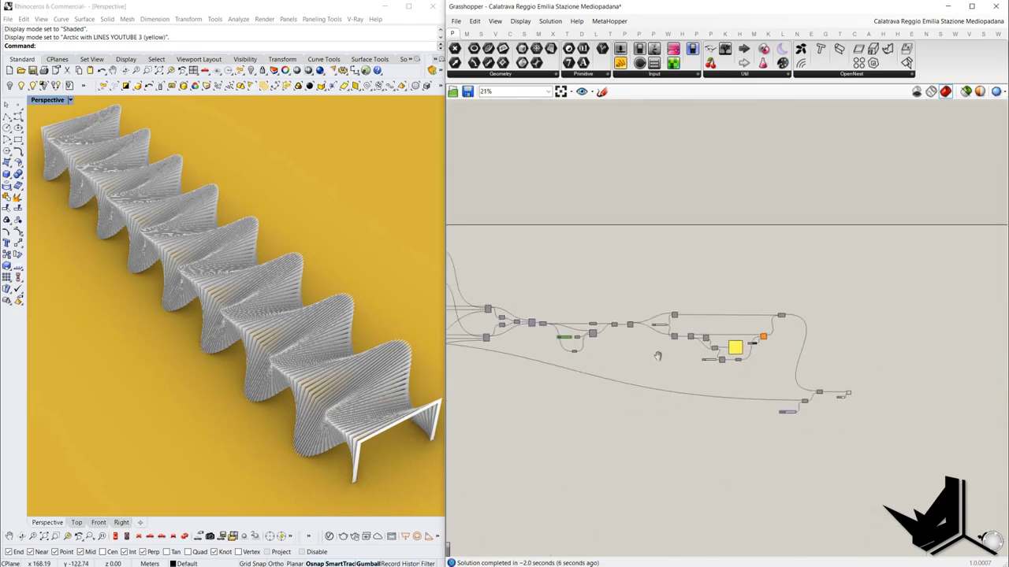
pyautogui.scroll(12, 657, 356)
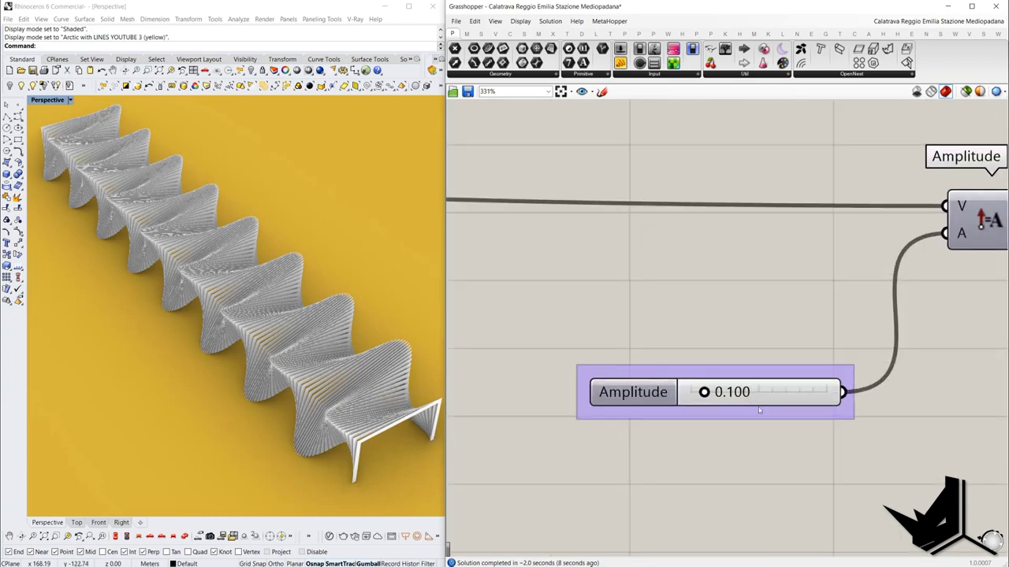
pyautogui.doubleClick(761, 391)
pyautogui.write('0.3')
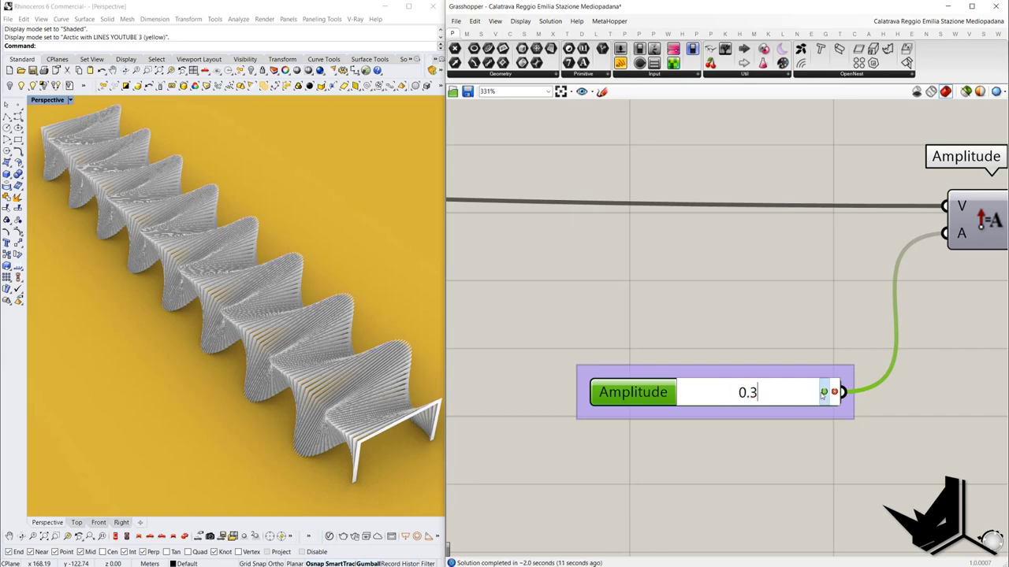
pyautogui.click(823, 393)
pyautogui.doubleClick(771, 395)
pyautogui.write('0.1')
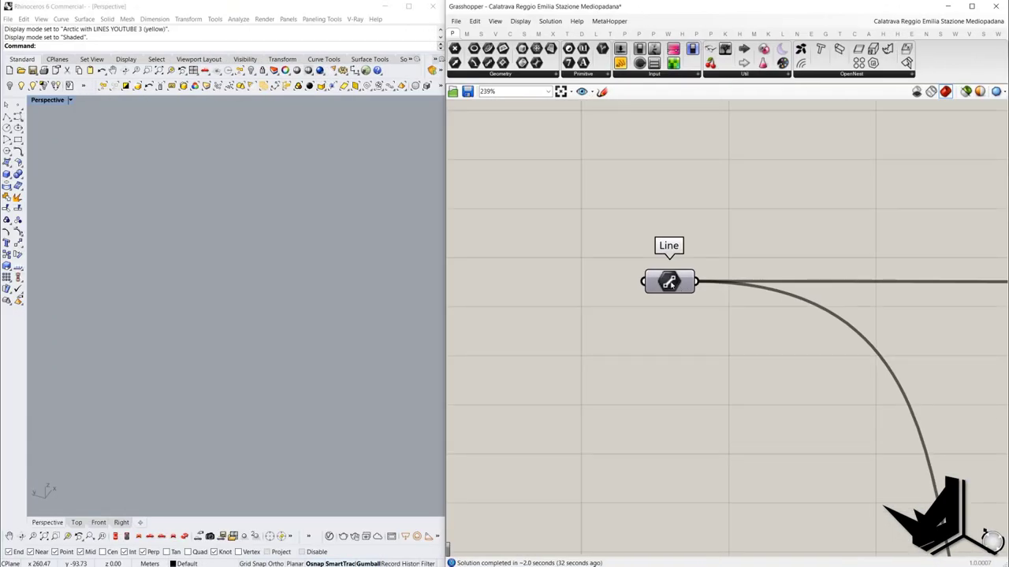
# Turn on the preview of the Line parameter and look at its options for referencing a line
pyautogui.click(669, 281)
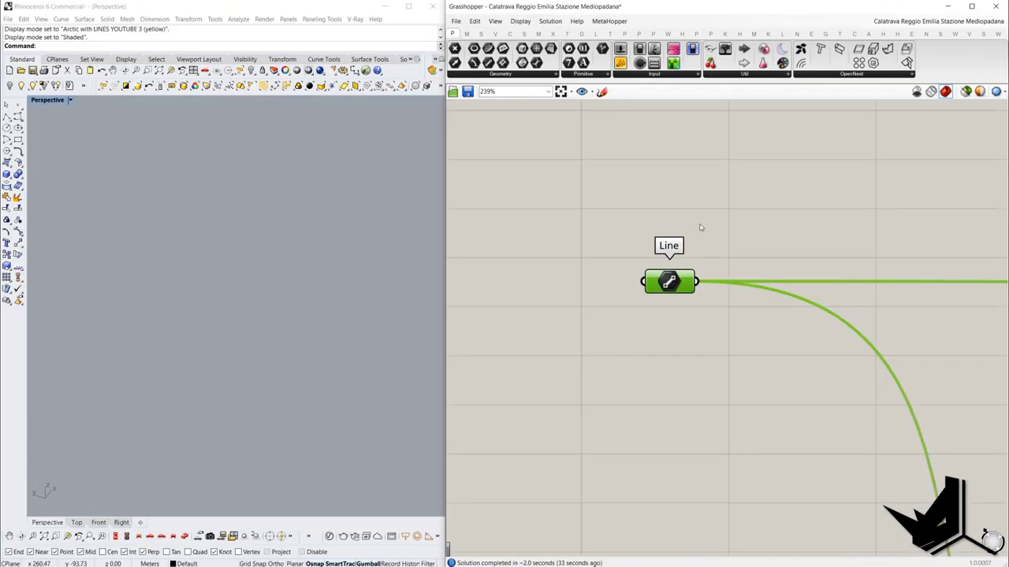
pyautogui.rightClick(700, 227)
pyautogui.click(718, 234)
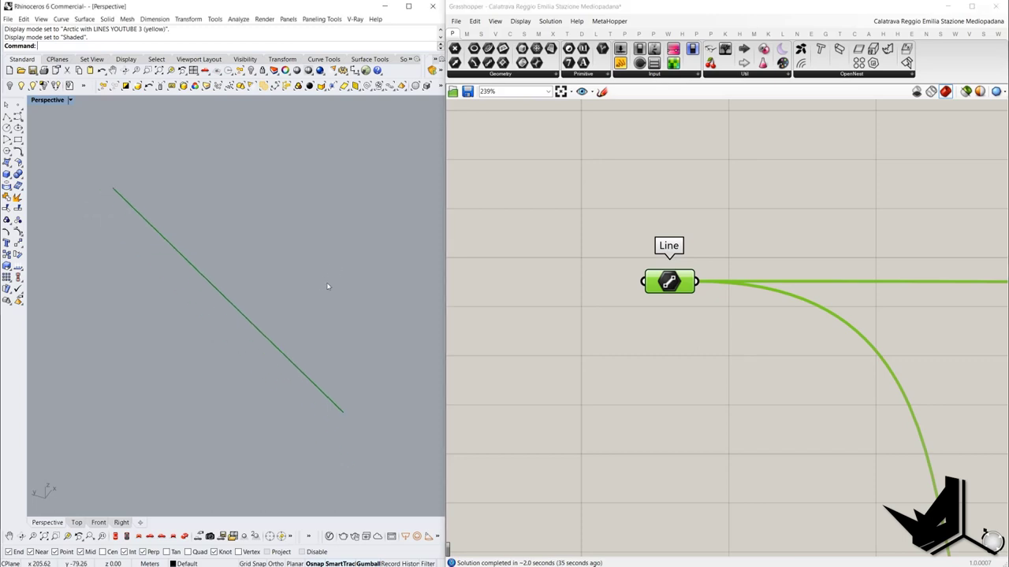
pyautogui.moveTo(327, 285)
pyautogui.mouseDown(button='right')
pyautogui.moveTo(321, 254)
pyautogui.moveTo(324, 268)
pyautogui.mouseUp(button='right')
pyautogui.rightClick(669, 283)
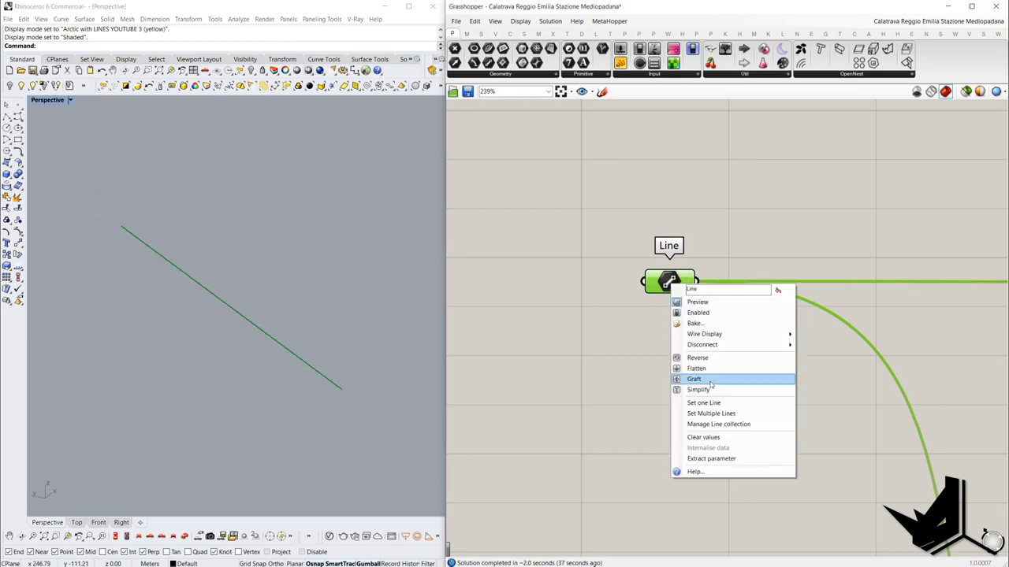
pyautogui.click(634, 374)
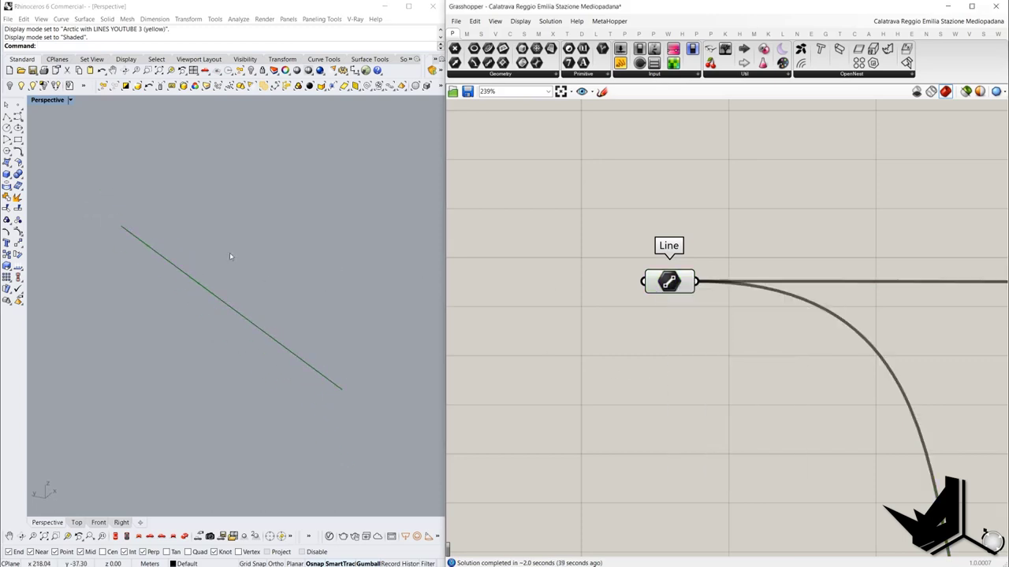
# Examine how the Line connects to Evaluate Curve and the Reparameterize option on its curve input
pyautogui.moveTo(631, 283); pyautogui.dragTo(576, 242, button='right')
pyautogui.scroll(-6, 583, 246)
pyautogui.moveTo(663, 283); pyautogui.dragTo(621, 231, button='right')
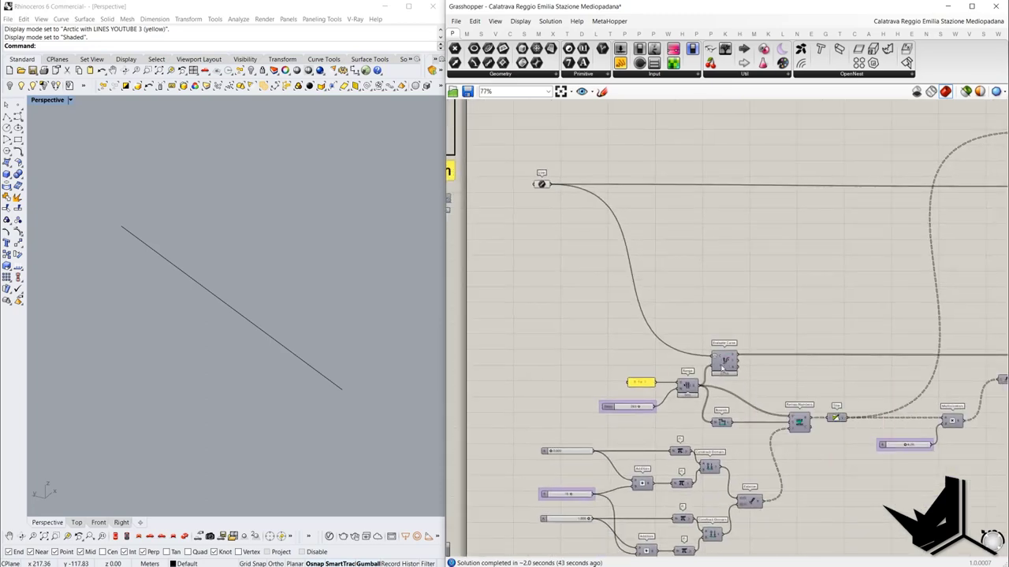
pyautogui.scroll(4, 737, 372)
pyautogui.click(706, 354)
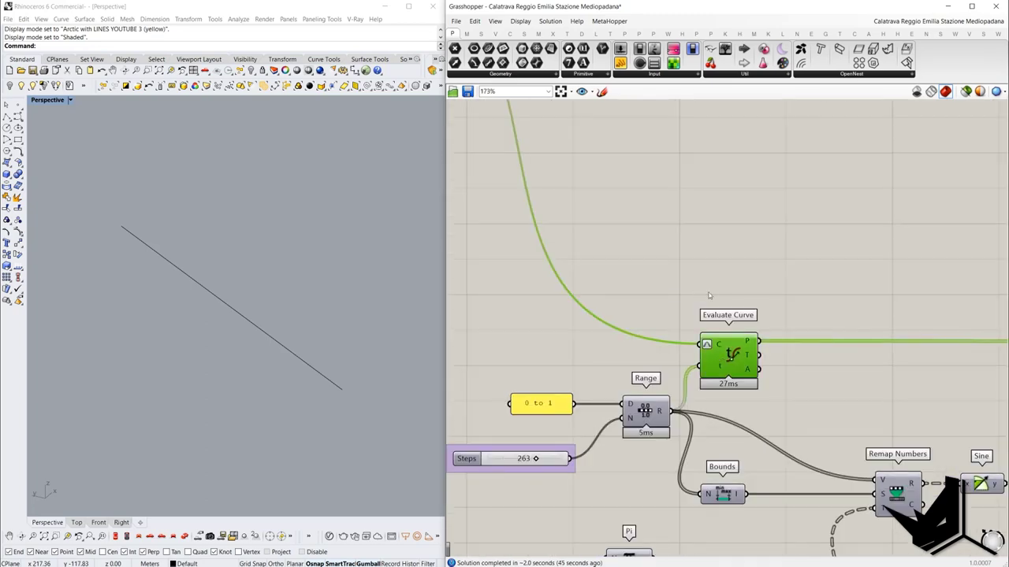
pyautogui.scroll(-2, 658, 254)
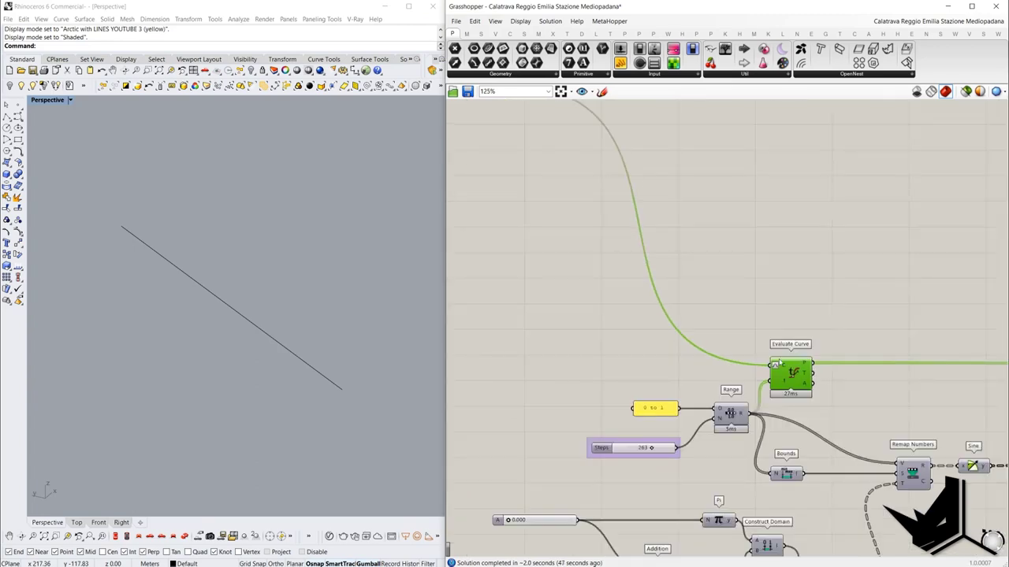
pyautogui.scroll(4, 783, 378)
pyautogui.scroll(-3, 755, 348)
pyautogui.moveTo(578, 144); pyautogui.dragTo(618, 253, button='right')
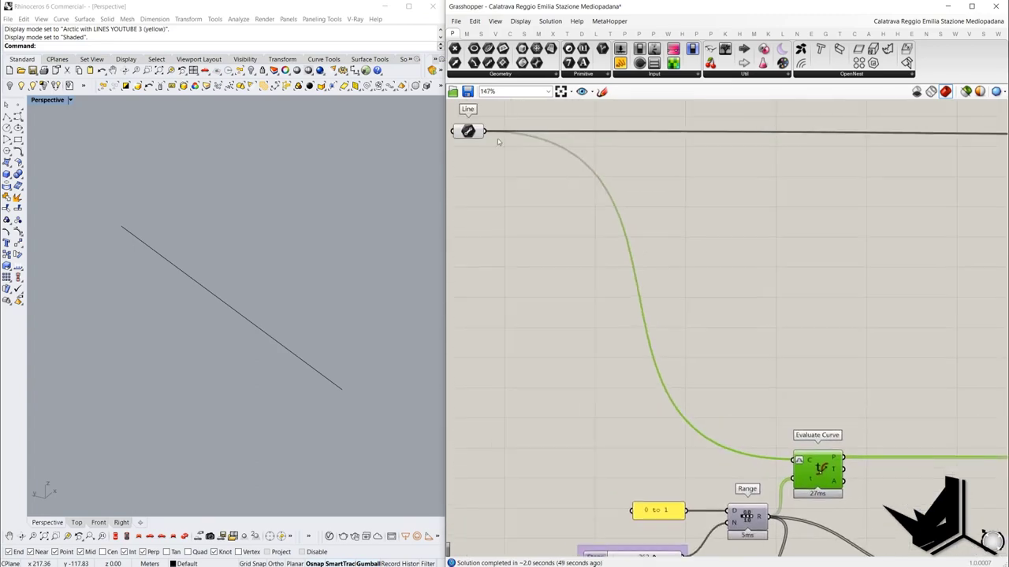
pyautogui.moveTo(793, 456); pyautogui.dragTo(774, 332, button='right')
pyautogui.scroll(4, 776, 334)
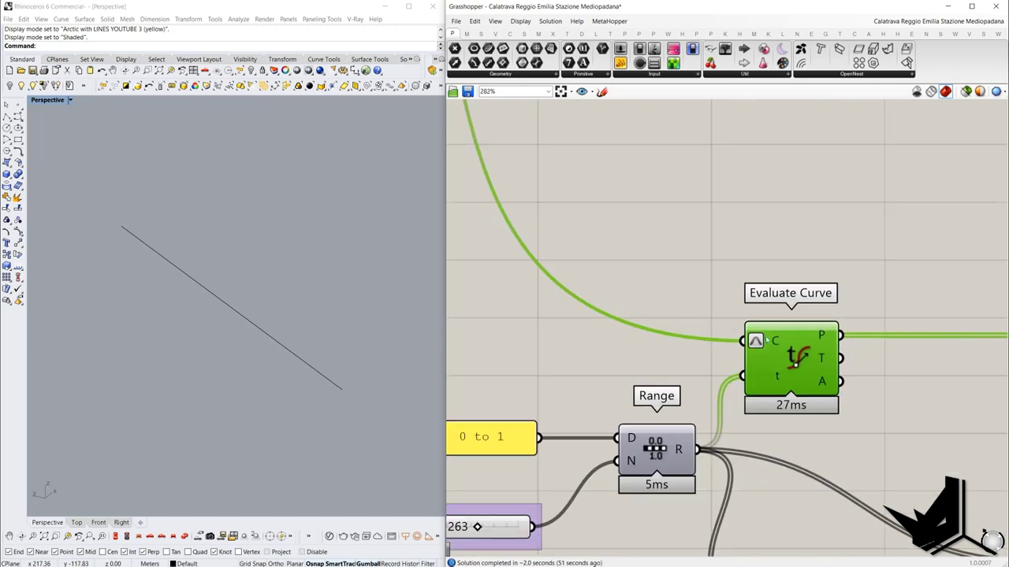
pyautogui.rightClick(754, 342)
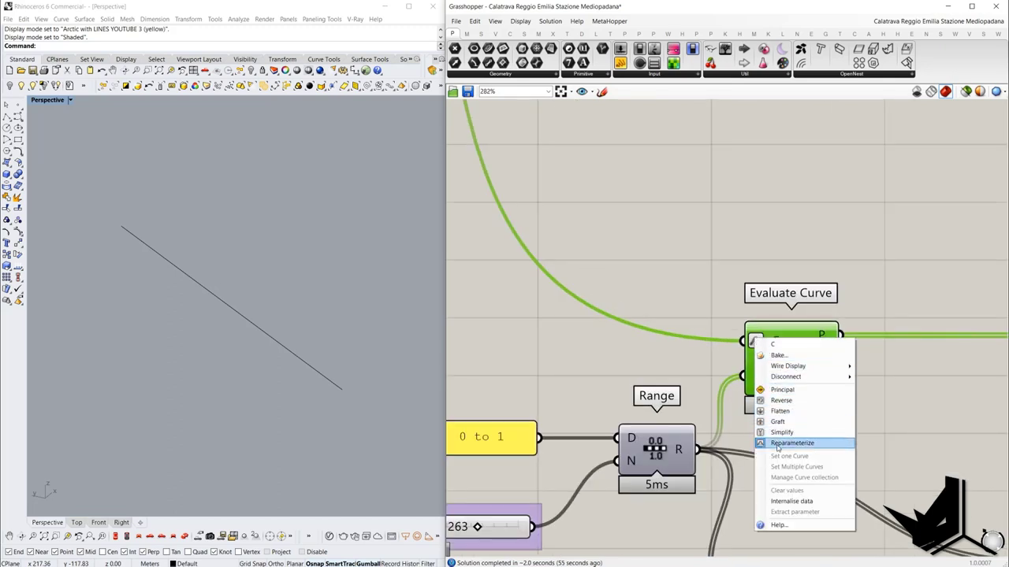
# Examine the 0 to 1 domain and the Steps slider feeding the Range component
pyautogui.moveTo(640, 348); pyautogui.dragTo(736, 295, button='right')
pyautogui.scroll(-2, 785, 306)
pyautogui.scroll(2, 847, 309)
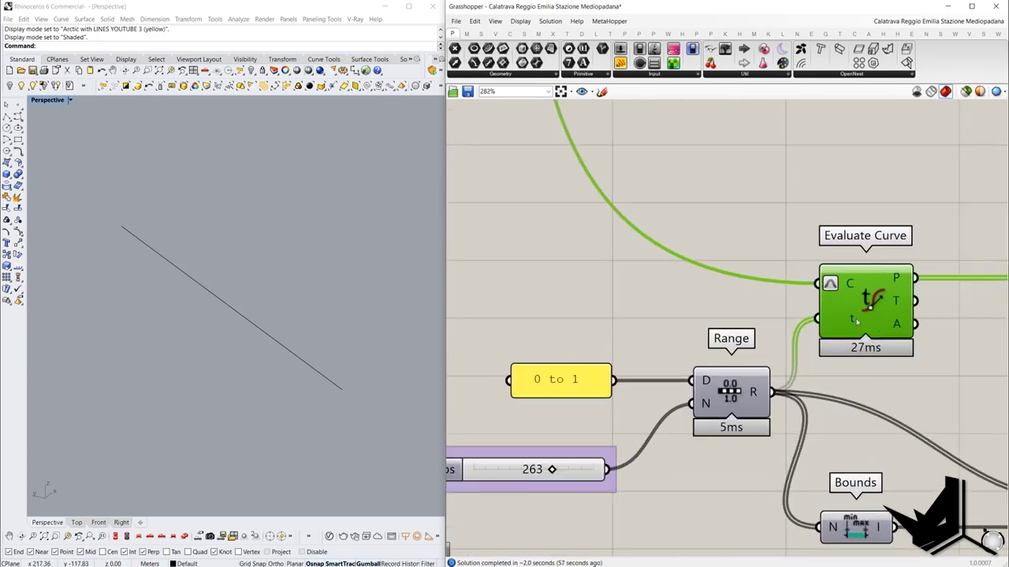
pyautogui.scroll(-2, 675, 318)
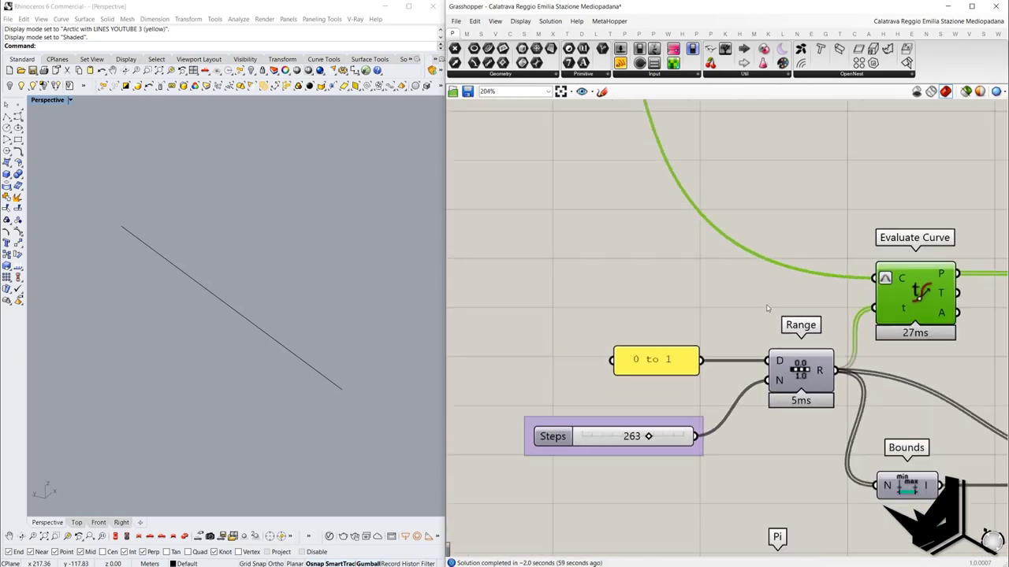
pyautogui.scroll(2, 769, 312)
pyautogui.moveTo(692, 326); pyautogui.dragTo(733, 253, button='right')
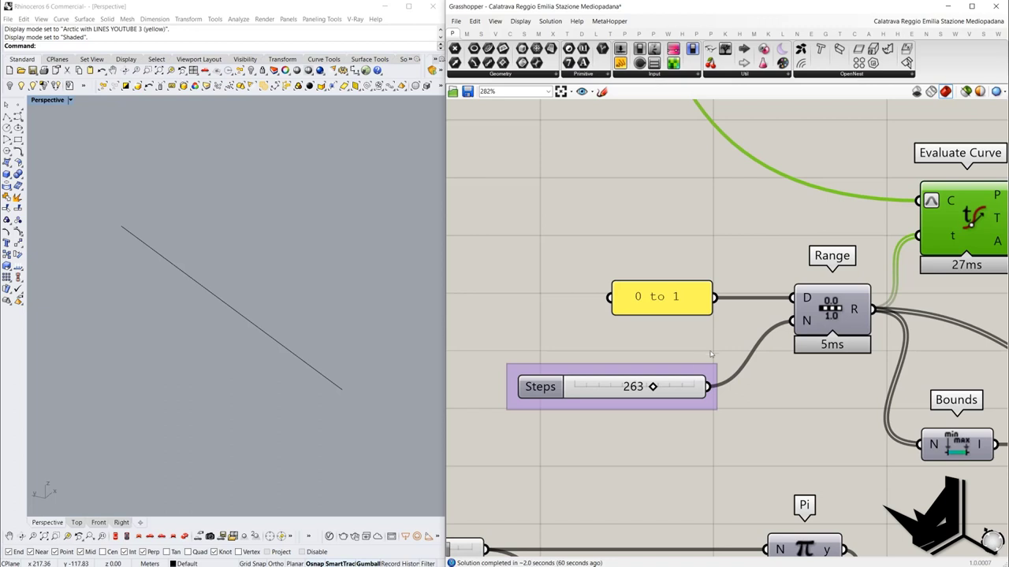
# Turn on the preview of Evaluate Curve and inspect its points along the line in the viewport
pyautogui.moveTo(827, 313); pyautogui.dragTo(690, 351, button='right')
pyautogui.middleClick(732, 162)
pyautogui.click(740, 167)
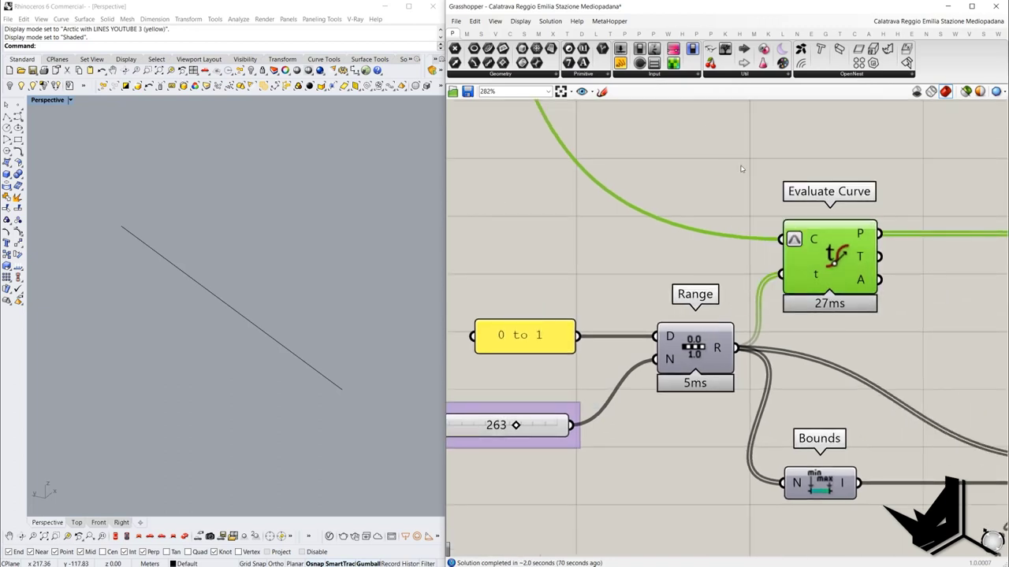
pyautogui.scroll(4, 325, 344)
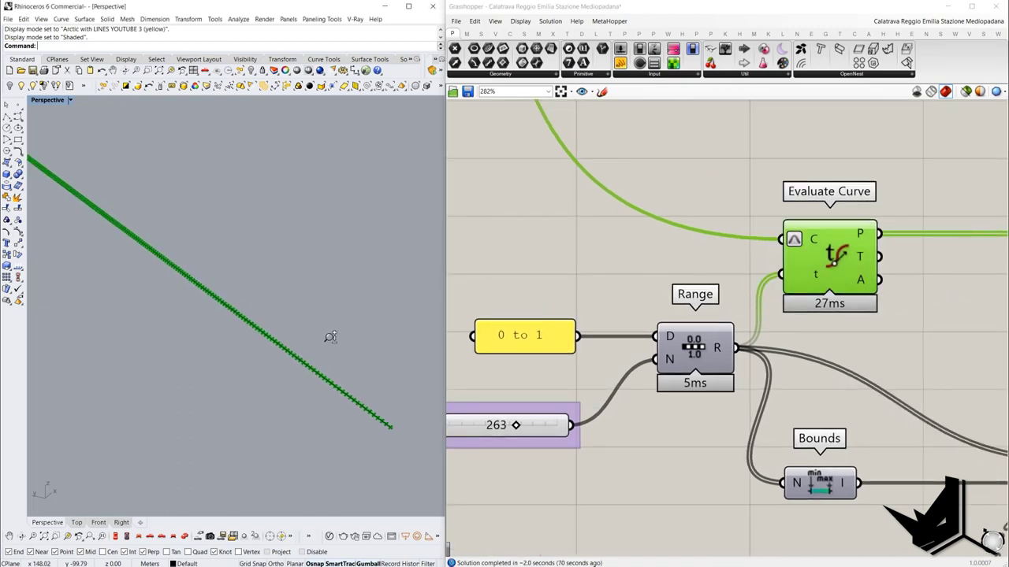
pyautogui.scroll(-3, 791, 259)
pyautogui.scroll(-2, 260, 252)
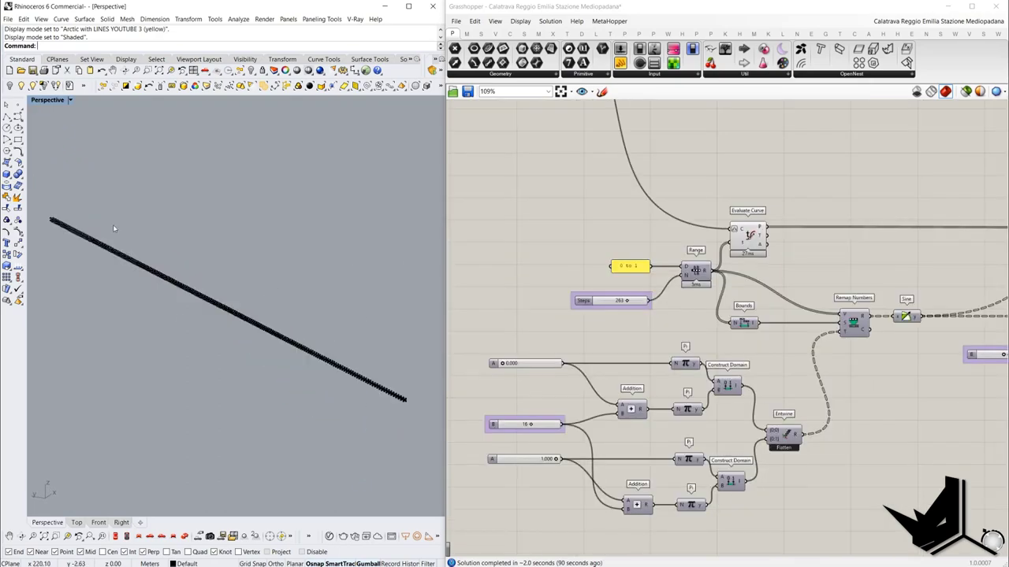
# Start a screen annotation over the viewport and canvas, trace the evaluated line and mark the Sine component
pyautogui.press('Print')
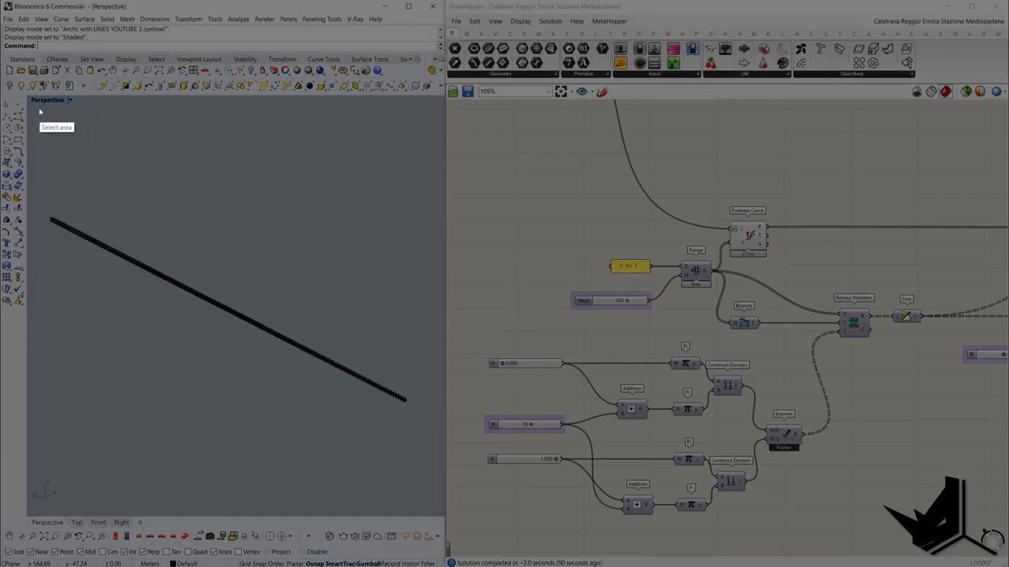
pyautogui.moveTo(30, 97); pyautogui.dragTo(968, 508)
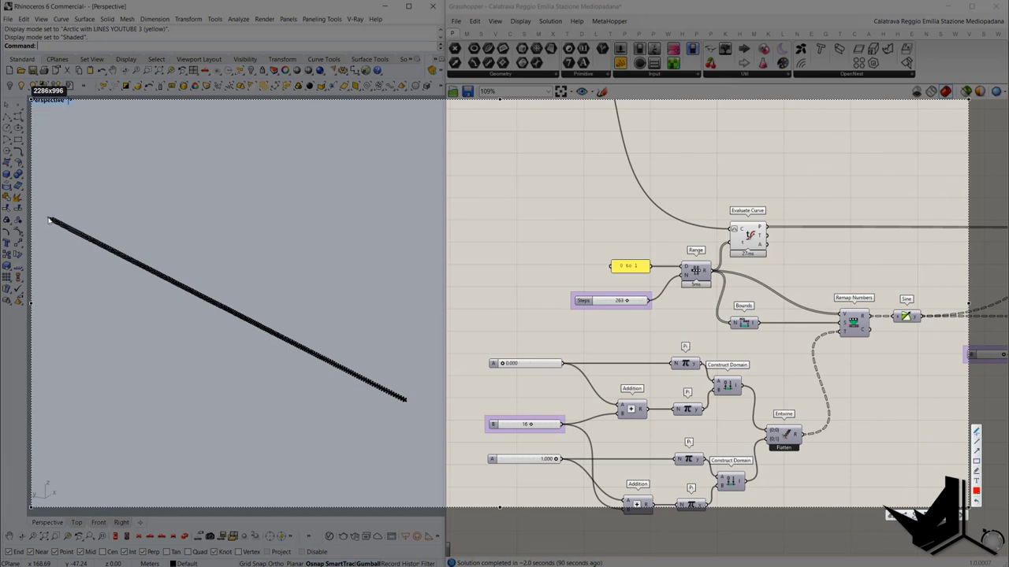
pyautogui.moveTo(50, 220)
pyautogui.mouseDown()
pyautogui.moveTo(52, 196)
pyautogui.moveTo(51, 209)
pyautogui.moveTo(88, 195)
pyautogui.moveTo(103, 253)
pyautogui.moveTo(139, 313)
pyautogui.moveTo(202, 252)
pyautogui.moveTo(269, 273)
pyautogui.moveTo(264, 355)
pyautogui.moveTo(335, 377)
pyautogui.moveTo(417, 332)
pyautogui.moveTo(409, 399)
pyautogui.mouseUp()
pyautogui.moveTo(914, 284)
pyautogui.mouseDown()
pyautogui.moveTo(876, 327)
pyautogui.moveTo(932, 293)
pyautogui.moveTo(923, 287)
pyautogui.mouseUp()
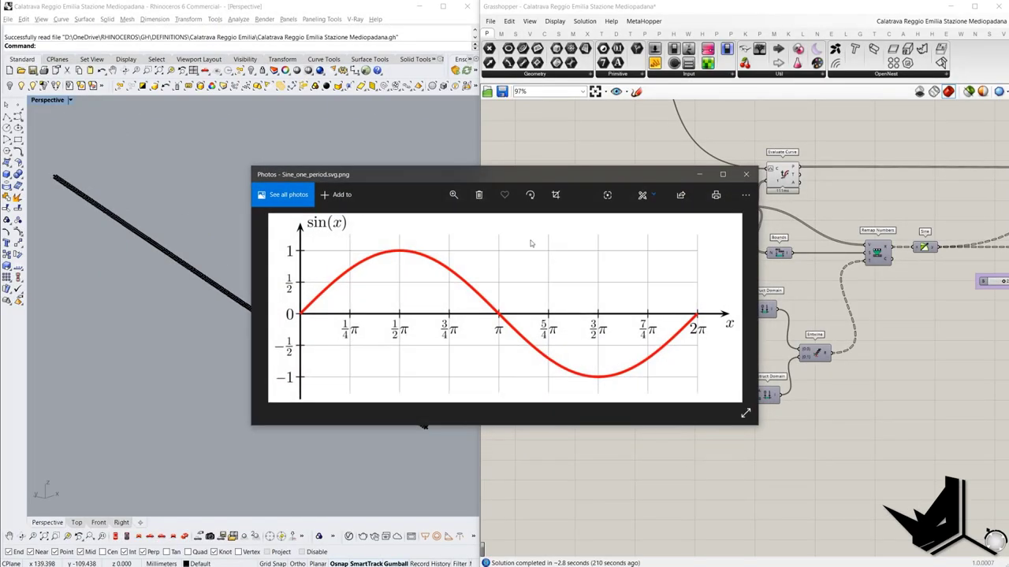
# On the sine graph picture, trace the x axis to 2π, mark the curve height at 1/4π, and circle the Sine component
pyautogui.moveTo(506, 179); pyautogui.dragTo(508, 176)
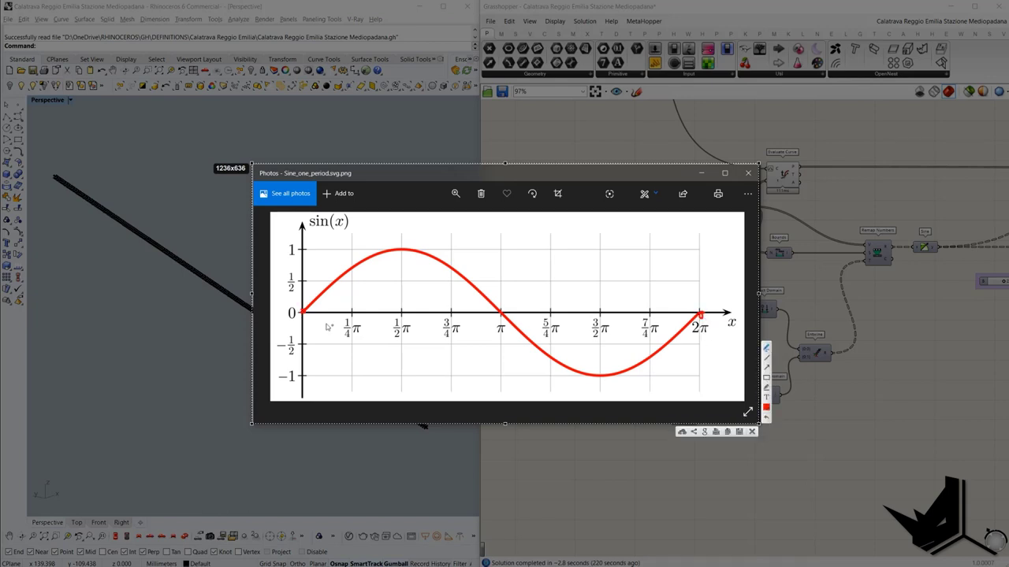
pyautogui.moveTo(310, 315); pyautogui.dragTo(704, 317)
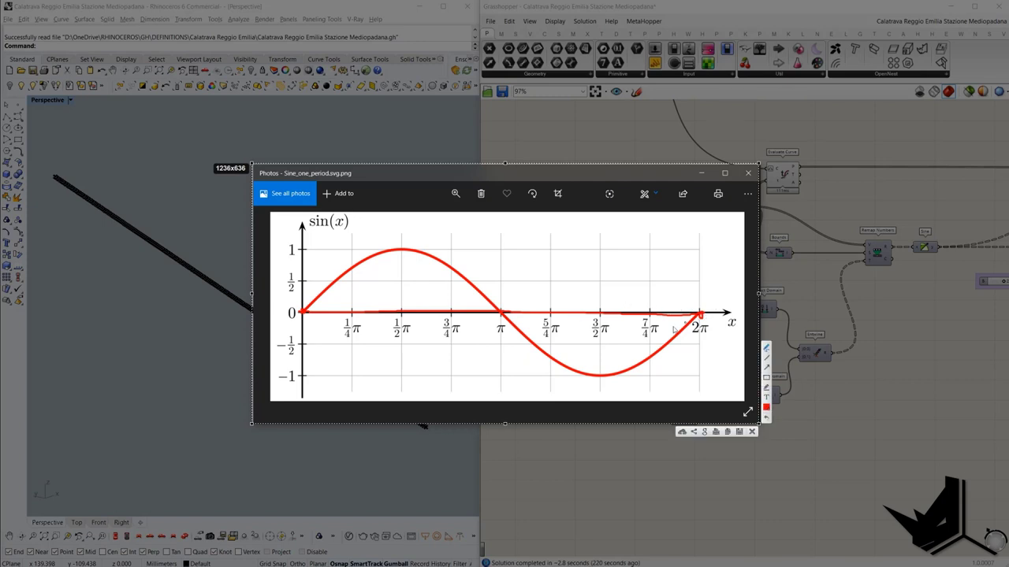
pyautogui.moveTo(353, 271); pyautogui.dragTo(351, 314)
pyautogui.click(402, 313)
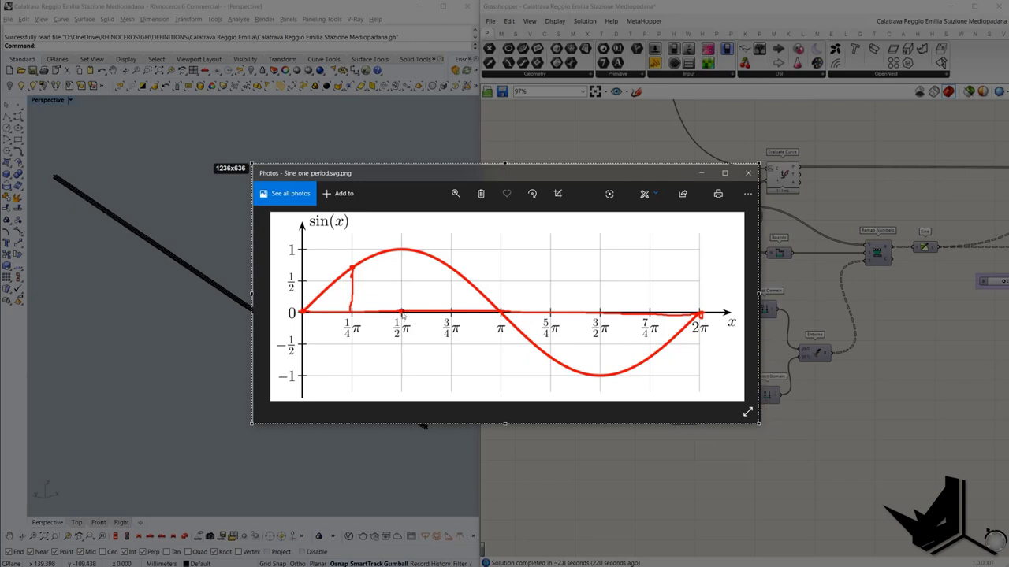
pyautogui.moveTo(909, 238)
pyautogui.mouseDown()
pyautogui.moveTo(944, 226)
pyautogui.moveTo(908, 230)
pyautogui.mouseUp()
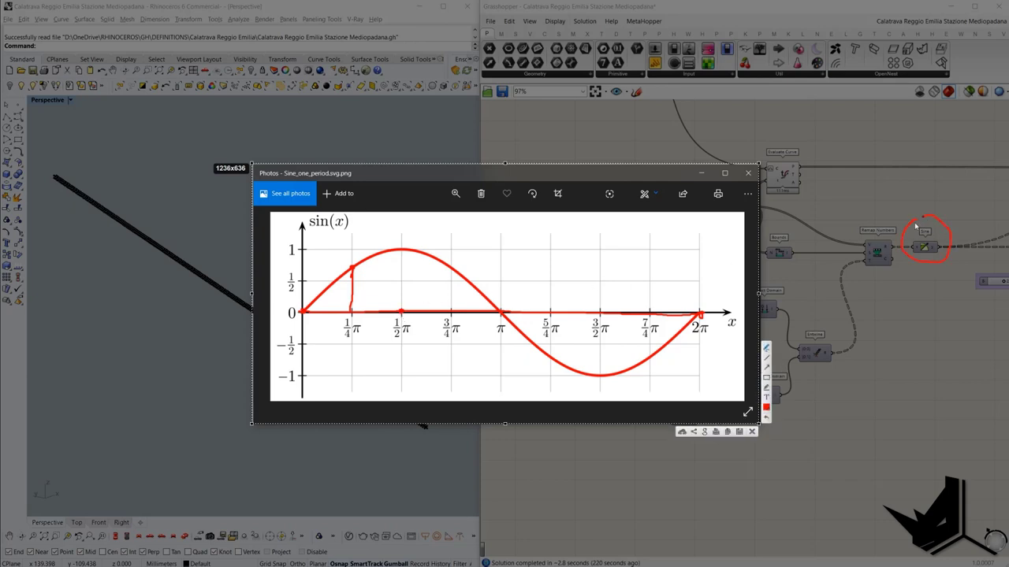
# Mark the curve heights at 1/2π, 3/4π and π on the sine graph and retrace the x axis from 0 to 2π
pyautogui.moveTo(402, 250); pyautogui.dragTo(401, 313)
pyautogui.moveTo(399, 250); pyautogui.dragTo(402, 251)
pyautogui.moveTo(449, 312); pyautogui.dragTo(453, 310)
pyautogui.moveTo(451, 271)
pyautogui.mouseDown()
pyautogui.moveTo(452, 307)
pyautogui.moveTo(505, 314)
pyautogui.mouseUp()
pyautogui.moveTo(300, 316); pyautogui.dragTo(701, 314)
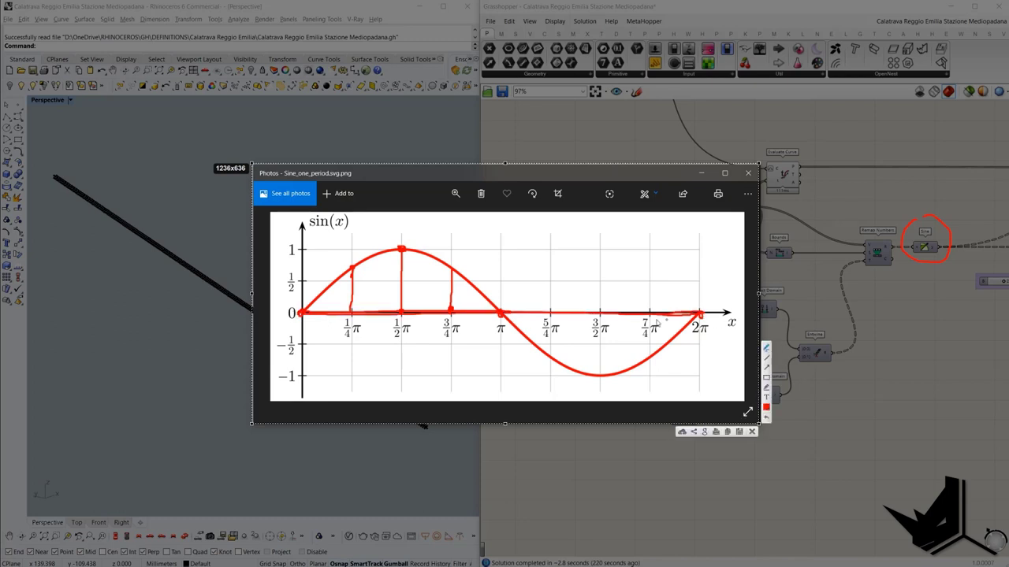
# Hatch the space between the x axis and the sine curve with vertical strokes in both halves of the wave
pyautogui.moveTo(325, 288)
pyautogui.mouseDown()
pyautogui.moveTo(325, 314)
pyautogui.moveTo(334, 313)
pyautogui.mouseUp()
pyautogui.moveTo(368, 268)
pyautogui.mouseDown()
pyautogui.moveTo(367, 314)
pyautogui.moveTo(384, 308)
pyautogui.mouseUp()
pyautogui.moveTo(420, 254); pyautogui.dragTo(419, 310)
pyautogui.moveTo(426, 258); pyautogui.dragTo(426, 311)
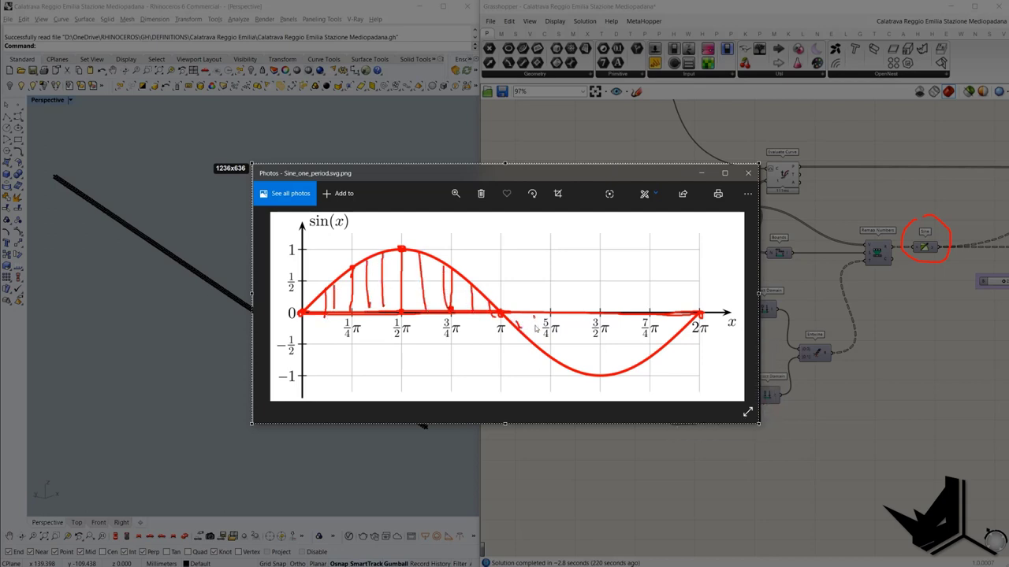
pyautogui.moveTo(534, 317); pyautogui.dragTo(539, 342)
pyautogui.moveTo(562, 320); pyautogui.dragTo(567, 357)
pyautogui.moveTo(582, 321); pyautogui.dragTo(591, 363)
pyautogui.moveTo(616, 330); pyautogui.dragTo(622, 364)
# Trace the graph's y axis, project the peak at 1/2π across to 1, and mark x-axis points up to 2π
pyautogui.moveTo(298, 214); pyautogui.dragTo(302, 391)
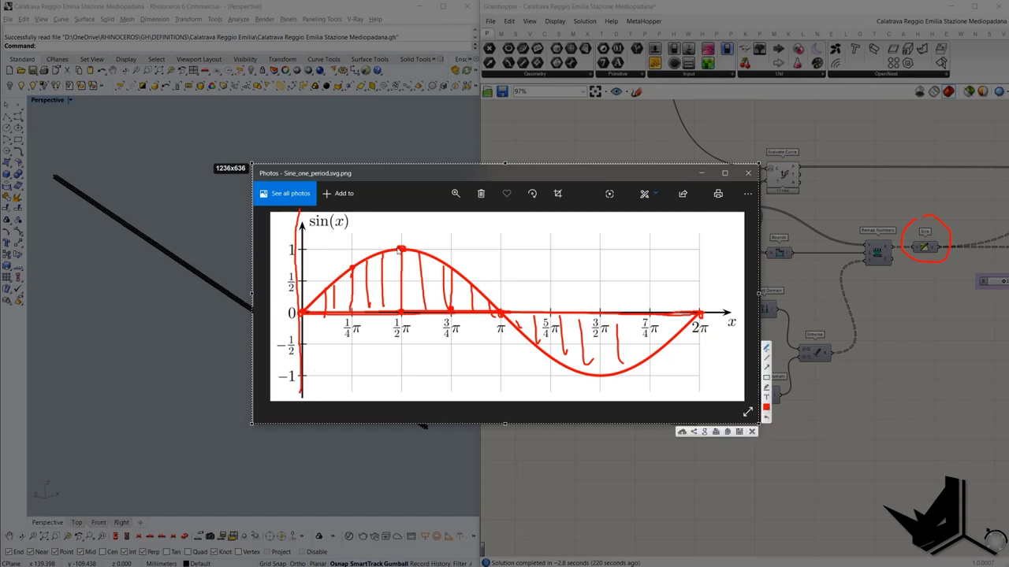
pyautogui.moveTo(402, 251); pyautogui.dragTo(290, 250)
pyautogui.moveTo(403, 317)
pyautogui.mouseDown()
pyautogui.moveTo(405, 351)
pyautogui.moveTo(400, 317)
pyautogui.mouseUp()
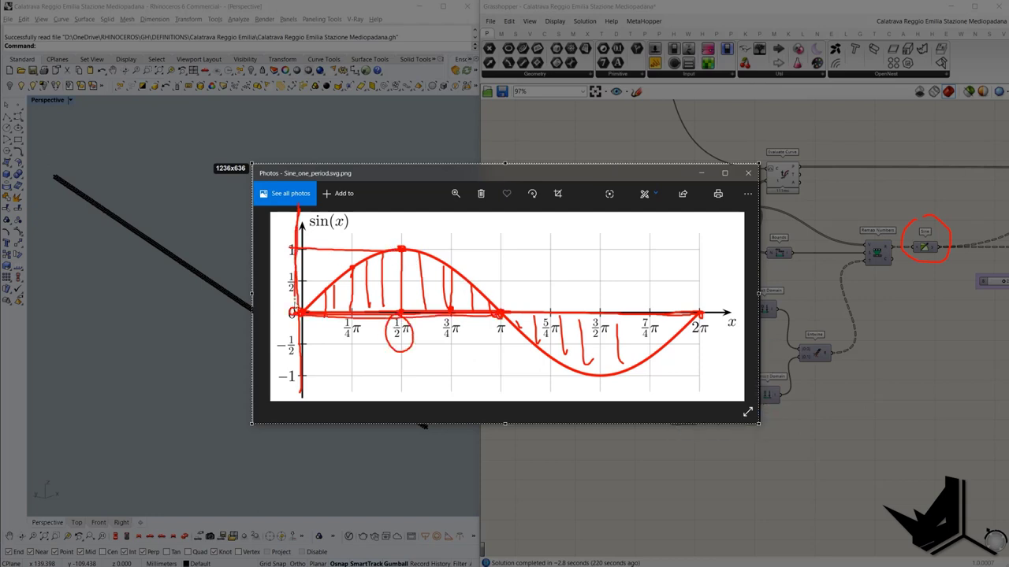
pyautogui.moveTo(297, 298)
pyautogui.mouseDown()
pyautogui.moveTo(294, 404)
pyautogui.moveTo(305, 208)
pyautogui.mouseUp()
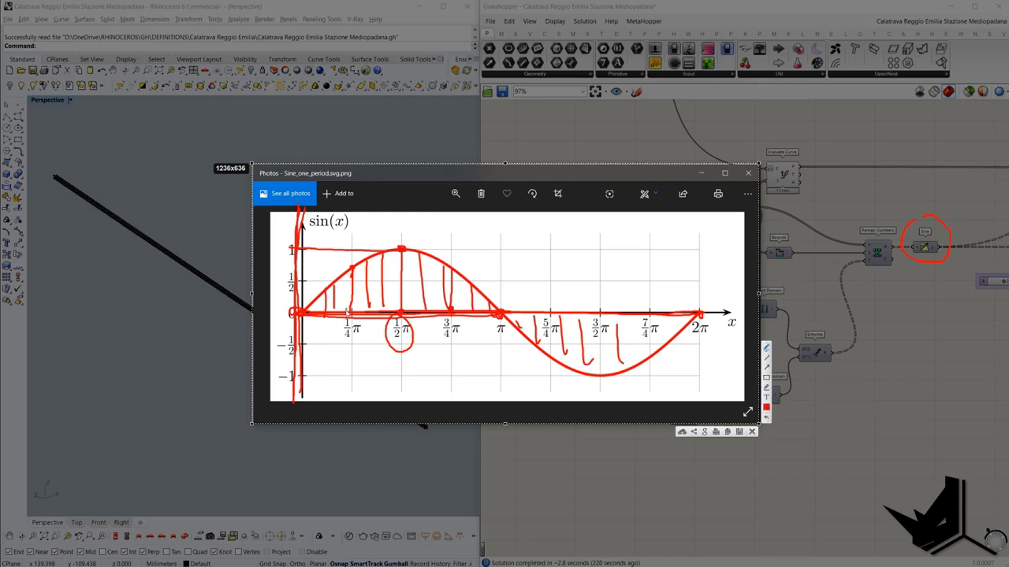
pyautogui.moveTo(598, 313); pyautogui.dragTo(601, 314)
pyautogui.moveTo(646, 314); pyautogui.dragTo(649, 312)
pyautogui.moveTo(698, 314); pyautogui.dragTo(701, 315)
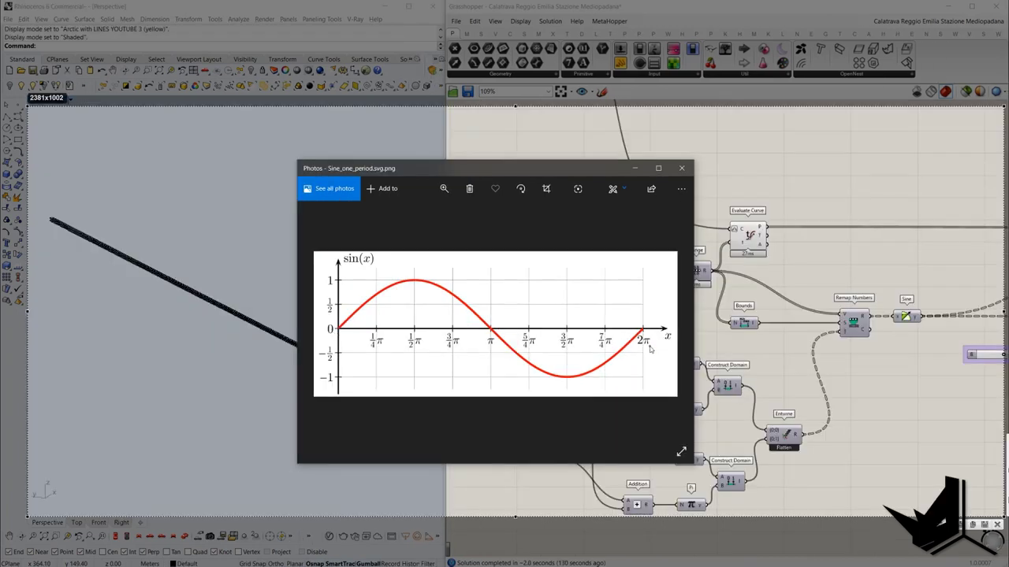
# Undo the x-axis trace and sketch one more sine period beyond 2π, labelled 4π
pyautogui.moveTo(337, 331)
pyautogui.mouseDown()
pyautogui.moveTo(390, 288)
pyautogui.moveTo(494, 351)
pyautogui.moveTo(632, 356)
pyautogui.moveTo(645, 328)
pyautogui.mouseUp()
pyautogui.hotkey('ctrl', 'z')
pyautogui.moveTo(895, 365); pyautogui.dragTo(903, 375)
pyautogui.moveTo(900, 368); pyautogui.dragTo(902, 387)
pyautogui.moveTo(911, 386); pyautogui.dragTo(925, 371)
pyautogui.moveTo(644, 330)
pyautogui.mouseDown()
pyautogui.moveTo(656, 309)
pyautogui.moveTo(740, 289)
pyautogui.moveTo(804, 390)
pyautogui.moveTo(902, 334)
pyautogui.mouseUp()
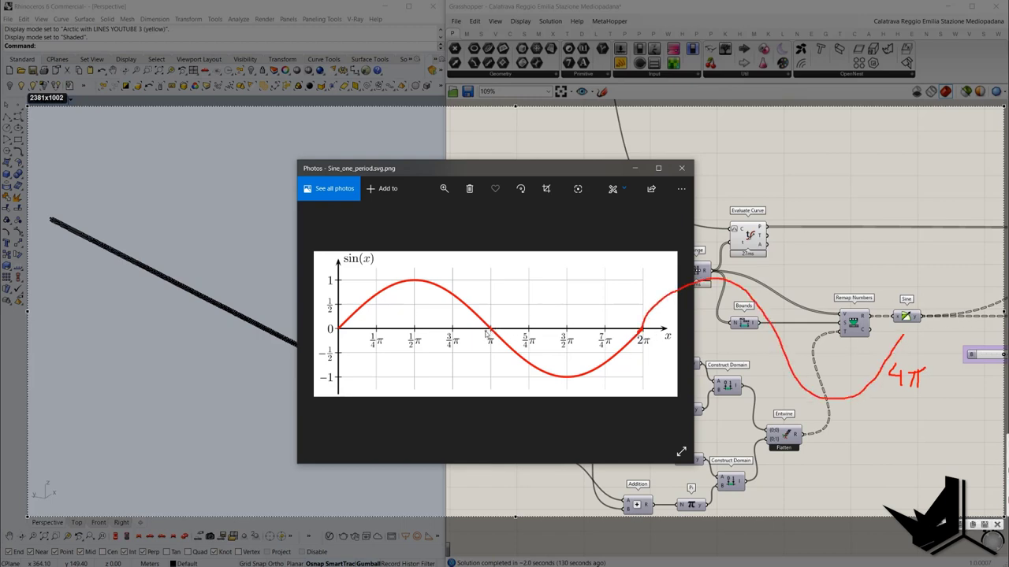
# Circle π and trace the half wave from 0 to π, then close the annotation and minimize the sine graph picture
pyautogui.moveTo(484, 349); pyautogui.dragTo(486, 334)
pyautogui.moveTo(341, 329)
pyautogui.mouseDown()
pyautogui.moveTo(456, 296)
pyautogui.moveTo(495, 337)
pyautogui.moveTo(375, 286)
pyautogui.moveTo(473, 296)
pyautogui.moveTo(509, 337)
pyautogui.mouseUp()
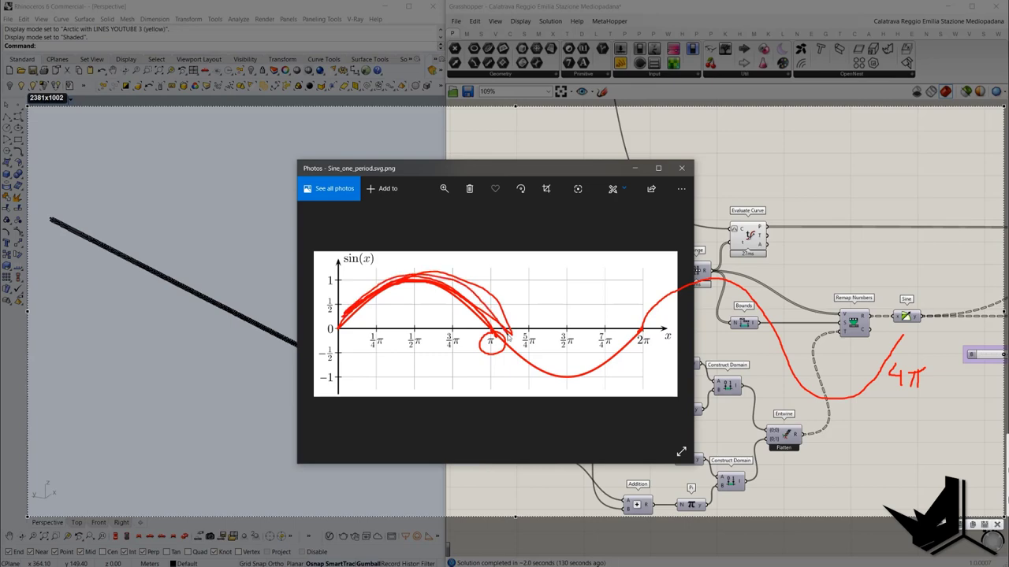
pyautogui.press('Escape')
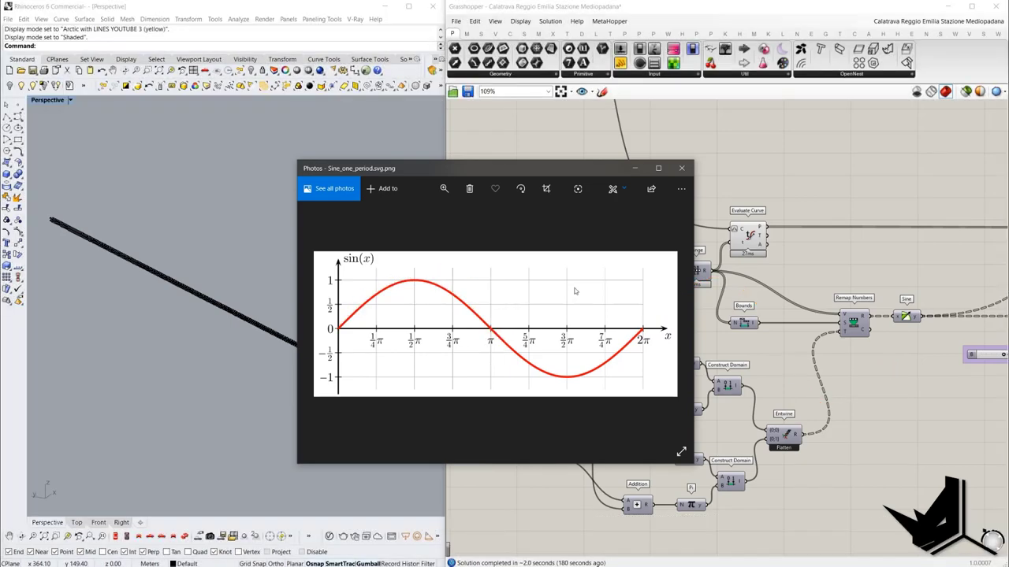
pyautogui.click(632, 169)
# Add a panel beside the upper Construct Domain component and connect the domain output to it
pyautogui.scroll(3, 601, 310)
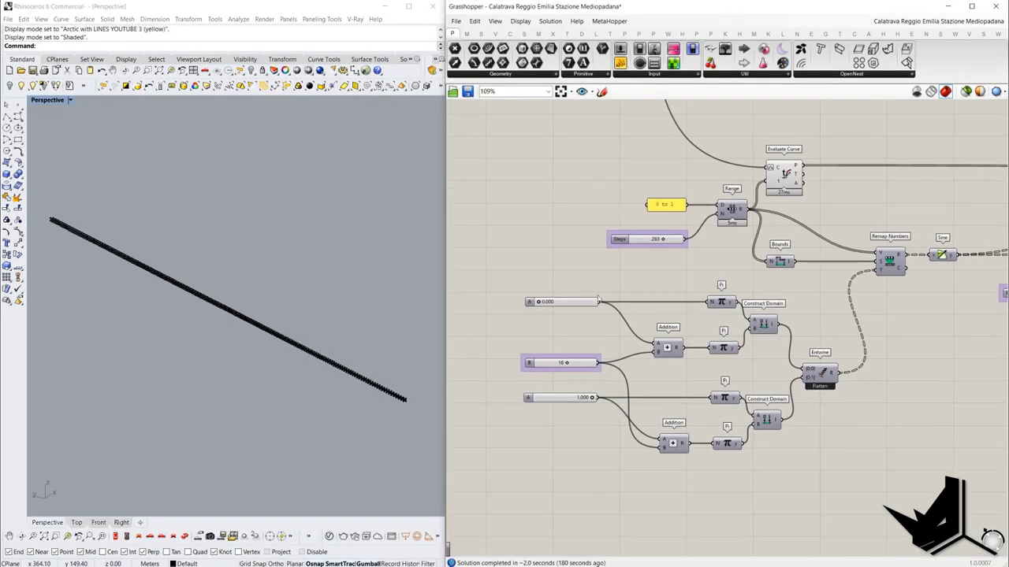
pyautogui.click(775, 364)
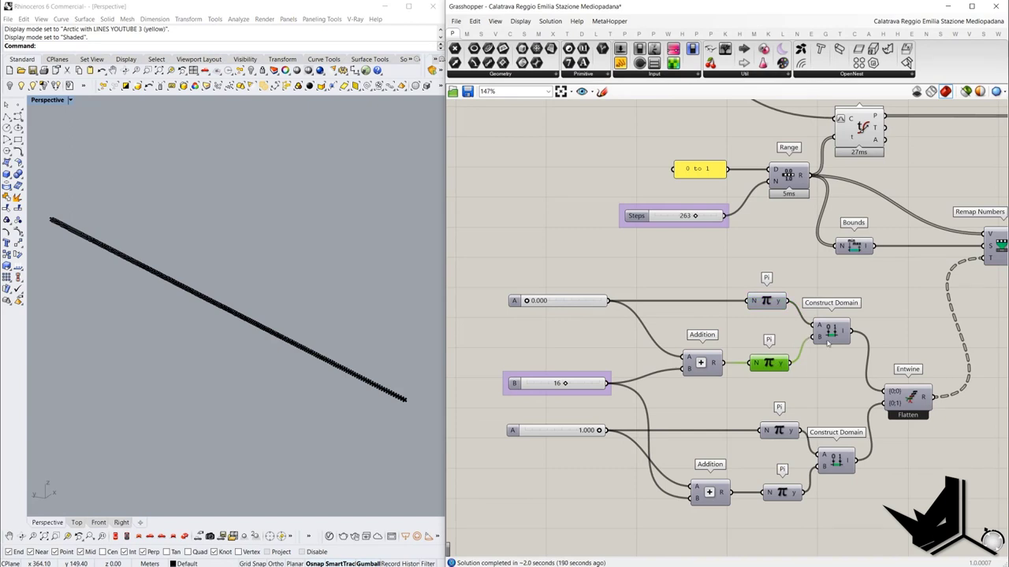
pyautogui.moveTo(620, 63); pyautogui.dragTo(918, 332)
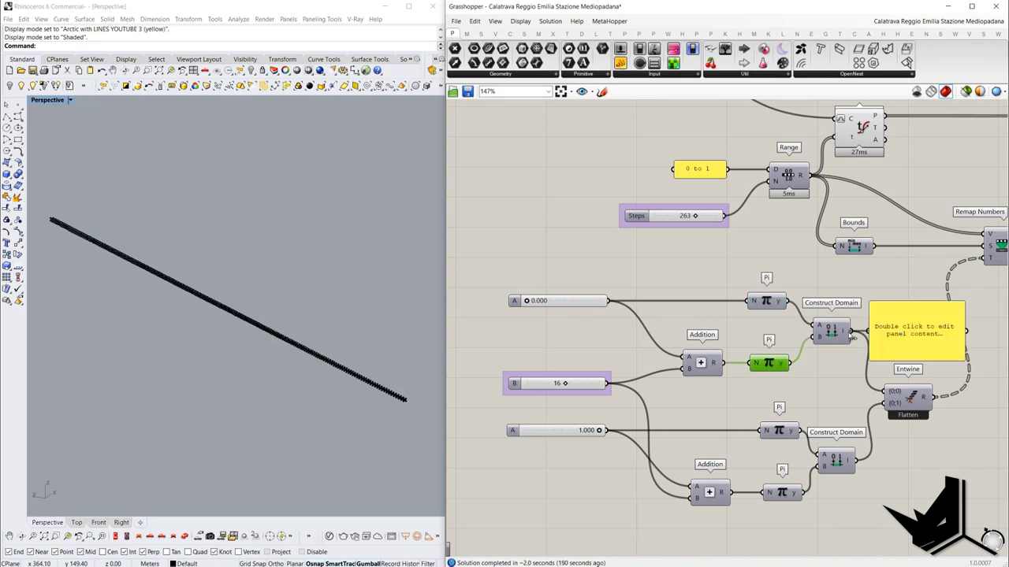
pyautogui.moveTo(852, 338); pyautogui.dragTo(900, 335)
# Annotate the screen with a sine wave from 0 to 2π, circle the B slider and the domain panel, and close the annotation
pyautogui.moveTo(148, 214)
pyautogui.mouseDown()
pyautogui.moveTo(191, 190)
pyautogui.moveTo(247, 270)
pyautogui.moveTo(277, 220)
pyautogui.mouseUp()
pyautogui.moveTo(146, 230); pyautogui.dragTo(145, 231)
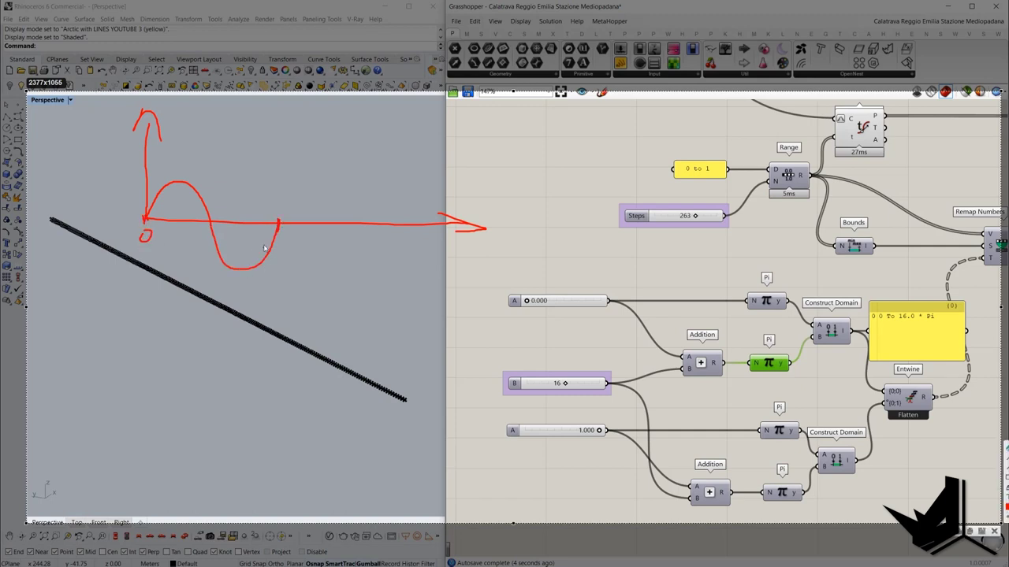
pyautogui.moveTo(277, 244); pyautogui.dragTo(294, 256)
pyautogui.moveTo(556, 362)
pyautogui.mouseDown()
pyautogui.moveTo(574, 400)
pyautogui.moveTo(553, 361)
pyautogui.mouseUp()
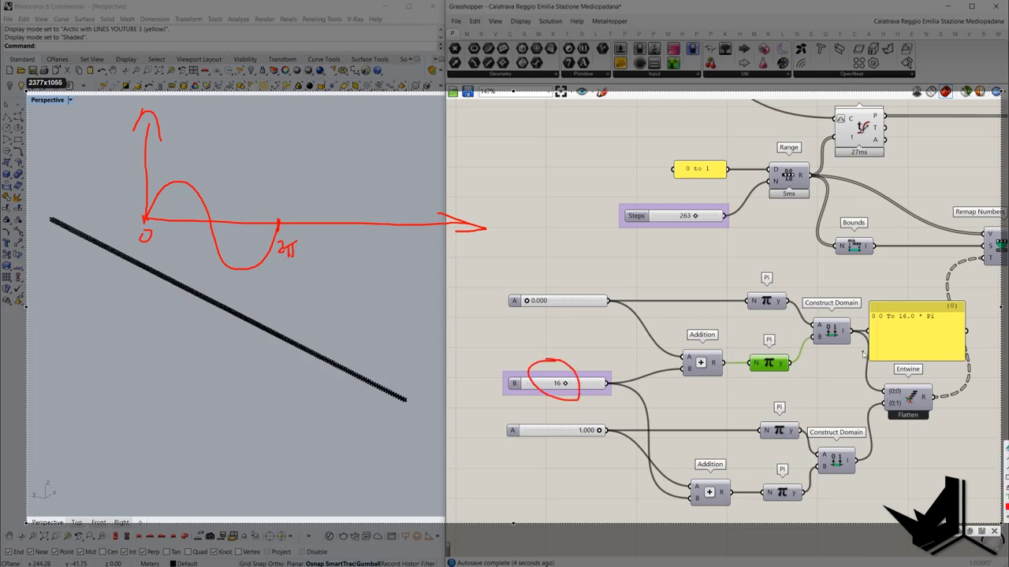
pyautogui.moveTo(920, 312)
pyautogui.mouseDown()
pyautogui.moveTo(955, 322)
pyautogui.moveTo(906, 304)
pyautogui.mouseUp()
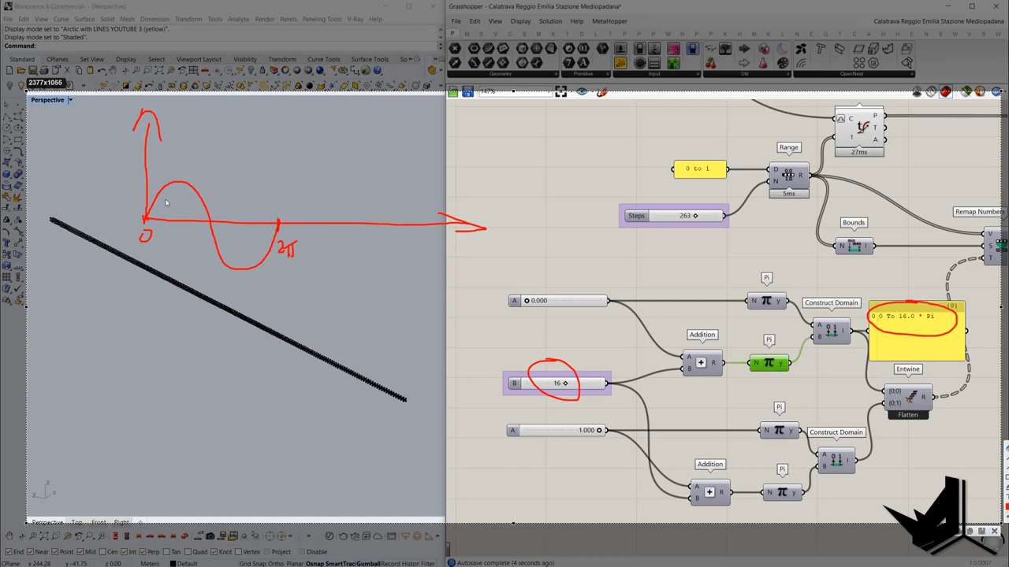
pyautogui.moveTo(158, 162)
pyautogui.mouseDown()
pyautogui.moveTo(337, 265)
pyautogui.moveTo(151, 158)
pyautogui.mouseUp()
pyautogui.press('Escape')
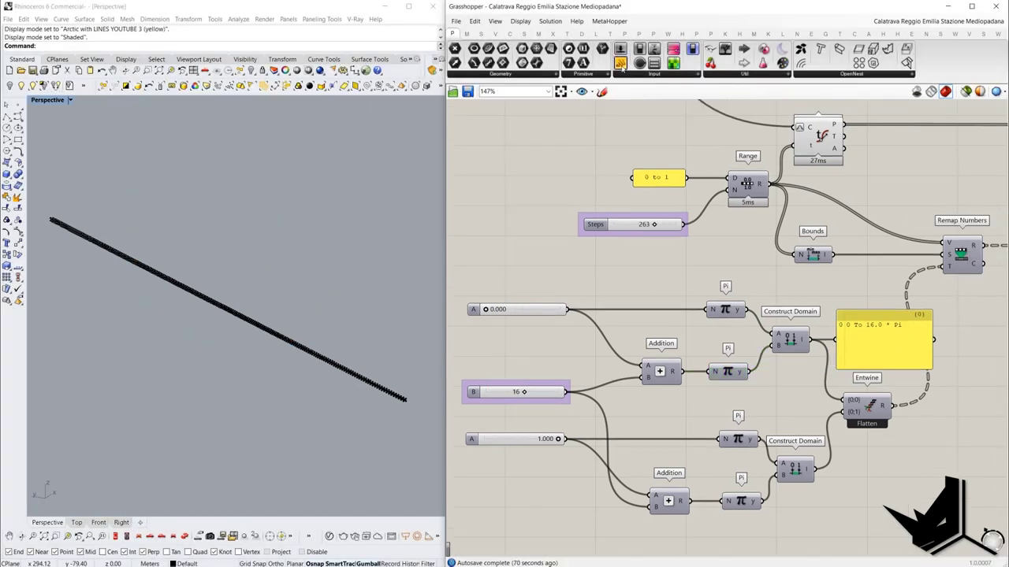
# Add a panel showing the Range output and place it above Remap Numbers
pyautogui.click(625, 68)
pyautogui.click(877, 181)
pyautogui.moveTo(828, 182); pyautogui.dragTo(770, 185)
pyautogui.moveTo(883, 191); pyautogui.dragTo(901, 222)
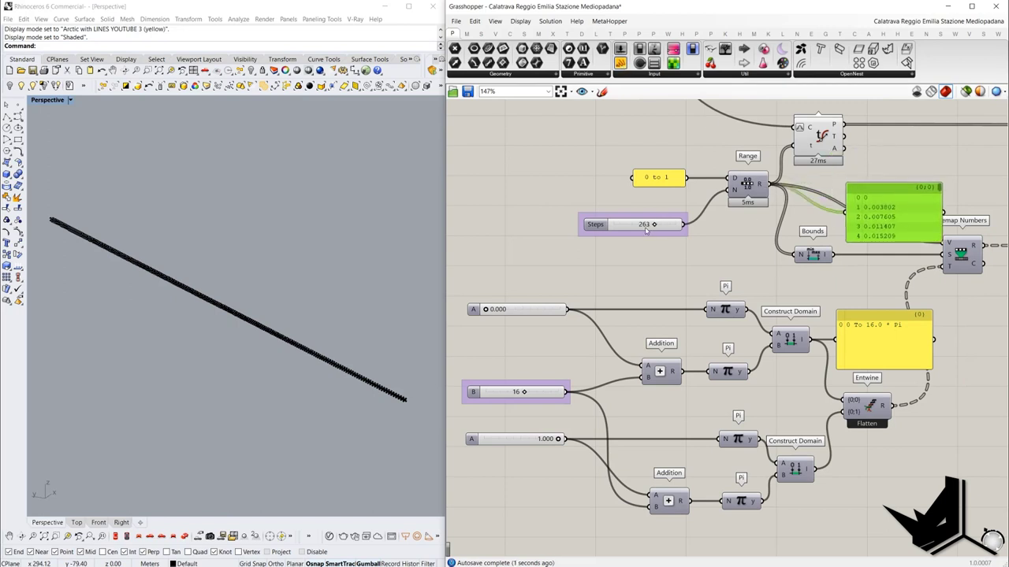
pyautogui.moveTo(940, 187); pyautogui.dragTo(938, 166)
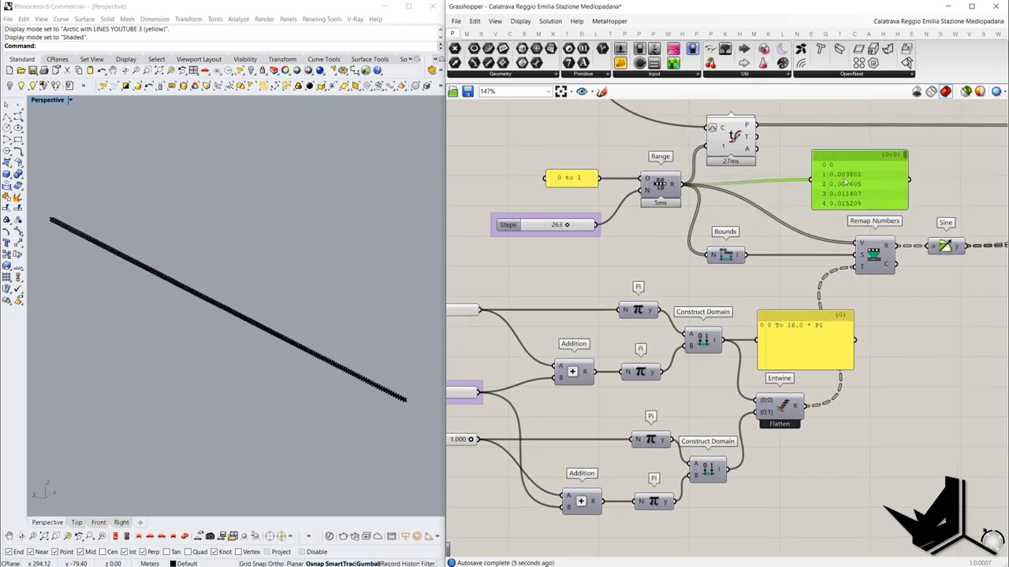
pyautogui.scroll(-1, 845, 182)
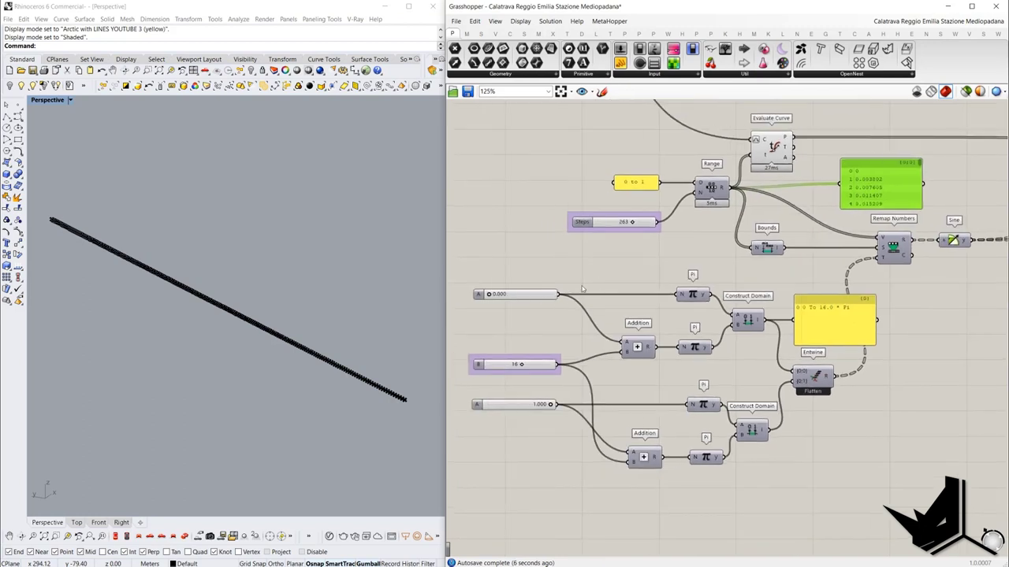
# Add a panel next to Remap Numbers and connect the mapped values output to it
pyautogui.moveTo(922, 276); pyautogui.dragTo(891, 275, button='right')
pyautogui.click(820, 317)
pyautogui.moveTo(620, 63); pyautogui.dragTo(933, 306)
pyautogui.moveTo(880, 241); pyautogui.dragTo(901, 309)
pyautogui.moveTo(833, 423); pyautogui.dragTo(887, 402, button='right')
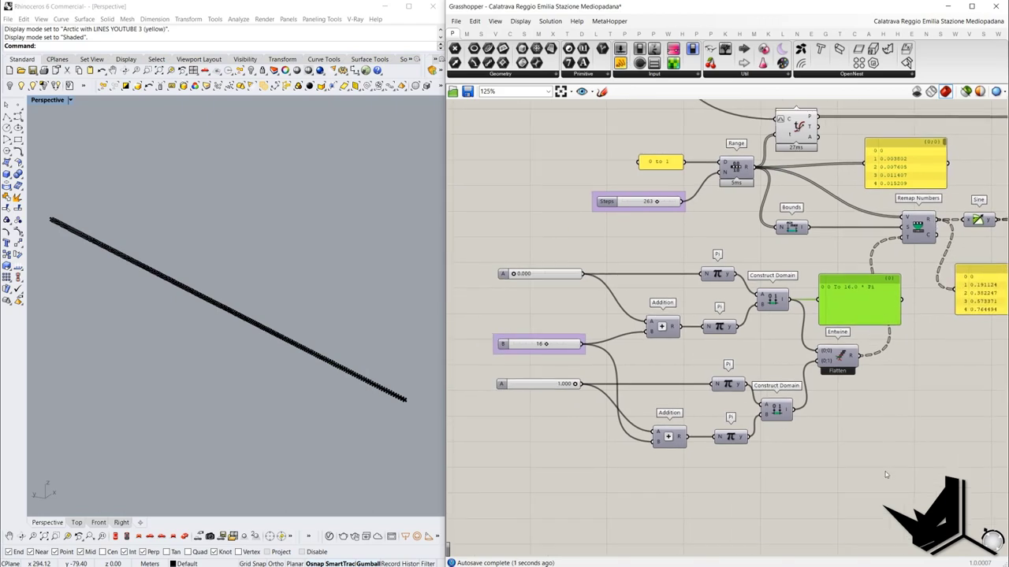
pyautogui.moveTo(886, 471); pyautogui.dragTo(846, 445)
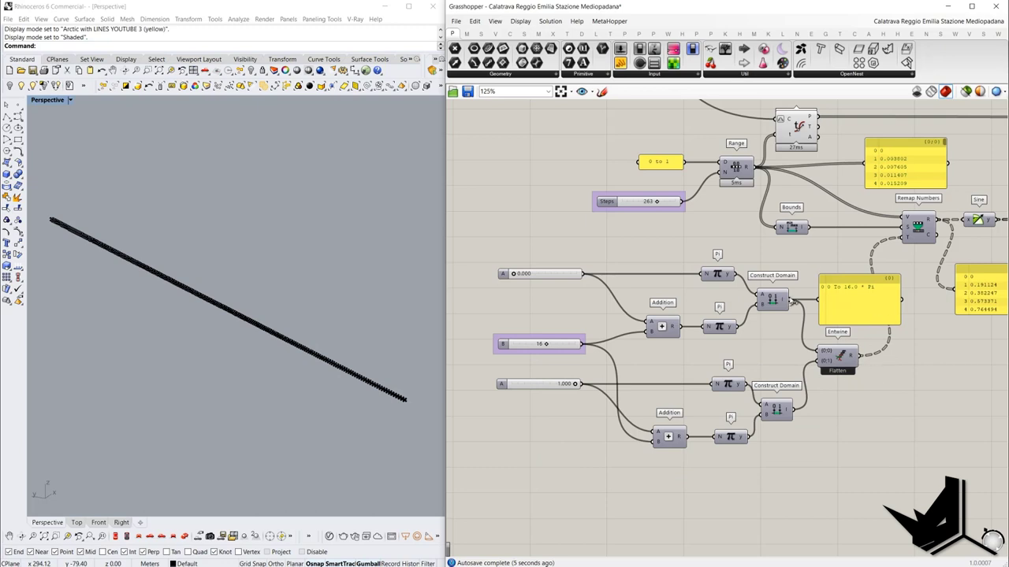
# Connect the upper Construct Domain output directly to the Remap Numbers target input, replacing the Entwine connection
pyautogui.moveTo(788, 299); pyautogui.dragTo(903, 238)
pyautogui.moveTo(997, 291); pyautogui.dragTo(925, 323, button='right')
pyautogui.moveTo(870, 177)
pyautogui.mouseDown()
pyautogui.moveTo(871, 189)
pyautogui.moveTo(870, 176)
pyautogui.mouseUp()
# Select the Sine component after Remap Numbers and locate it among the Trig components
pyautogui.moveTo(733, 276); pyautogui.dragTo(677, 297, button='right')
pyautogui.scroll(3, 831, 308)
pyautogui.moveTo(823, 309); pyautogui.dragTo(793, 336, button='right')
pyautogui.scroll(-3, 794, 336)
pyautogui.moveTo(808, 327)
pyautogui.mouseDown()
pyautogui.moveTo(806, 377)
pyautogui.moveTo(809, 322)
pyautogui.mouseUp()
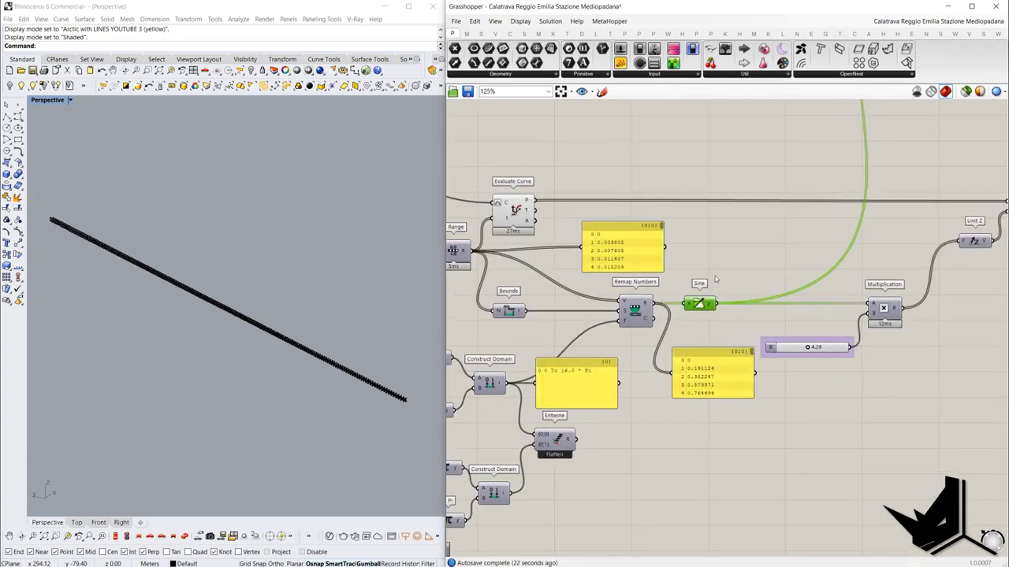
pyautogui.moveTo(715, 279); pyautogui.dragTo(687, 313, button='right')
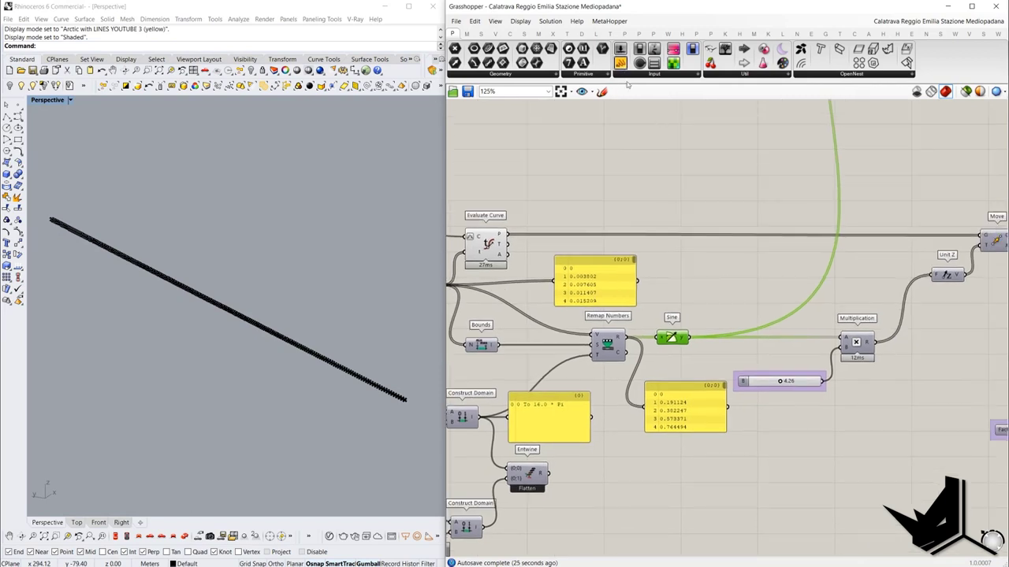
pyautogui.keyDown('ctrl'); pyautogui.keyDown('alt'); pyautogui.click(672, 339); pyautogui.keyUp('alt'); pyautogui.keyUp('ctrl')
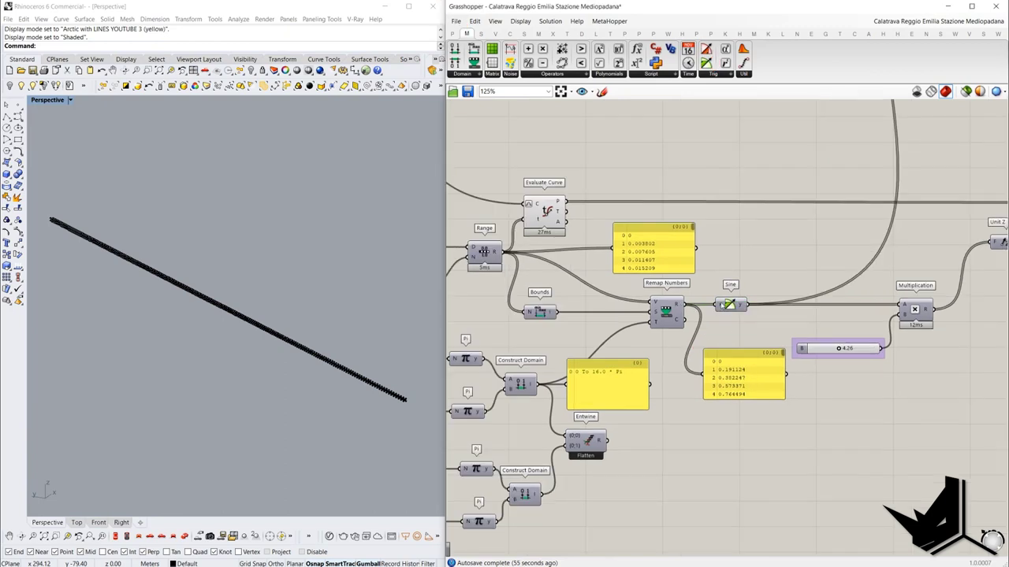
# Add a panel below the Sine component and connect the Sine output to it
pyautogui.moveTo(784, 316); pyautogui.dragTo(713, 315, button='right')
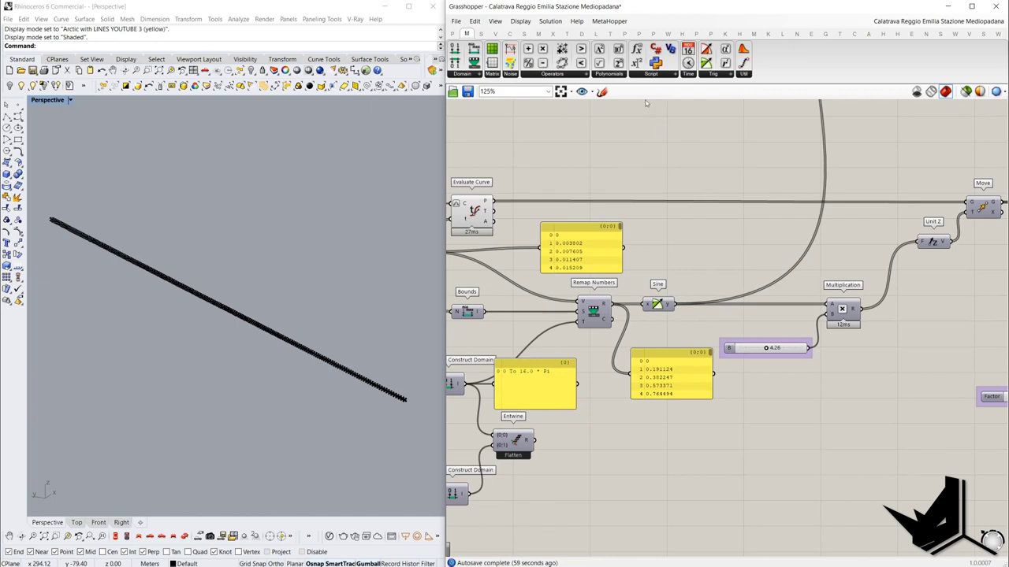
pyautogui.moveTo(646, 110); pyautogui.dragTo(566, 104, button='right')
pyautogui.moveTo(597, 298); pyautogui.dragTo(674, 400)
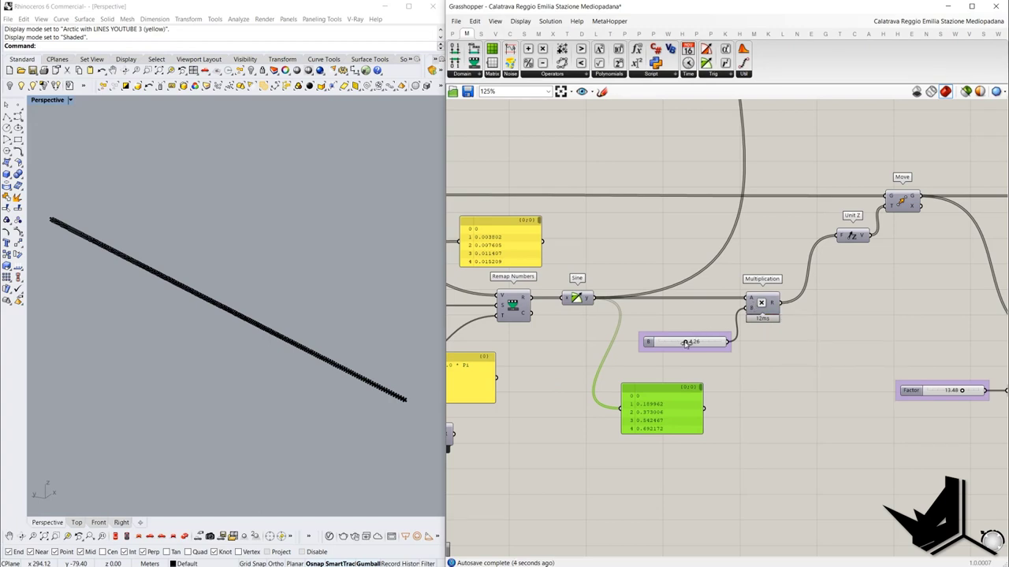
pyautogui.moveTo(685, 344); pyautogui.dragTo(672, 342)
# Switch to the sine graph in Photos and mark its upper and lower limits on a screen capture, circling the value 1
pyautogui.hotkey('alt', 'Tab')
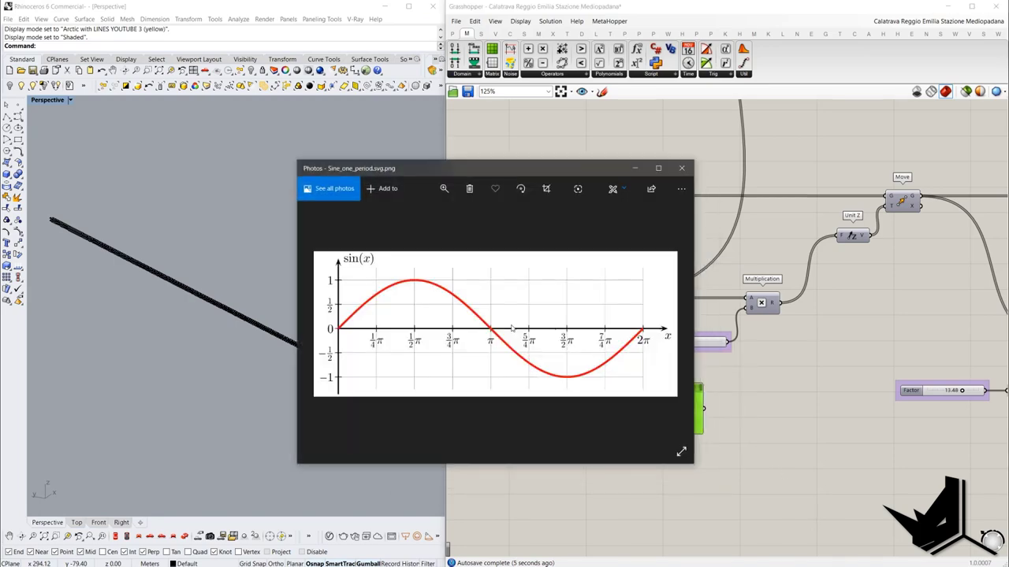
pyautogui.press('Print')
pyautogui.moveTo(58, 101); pyautogui.dragTo(1004, 512)
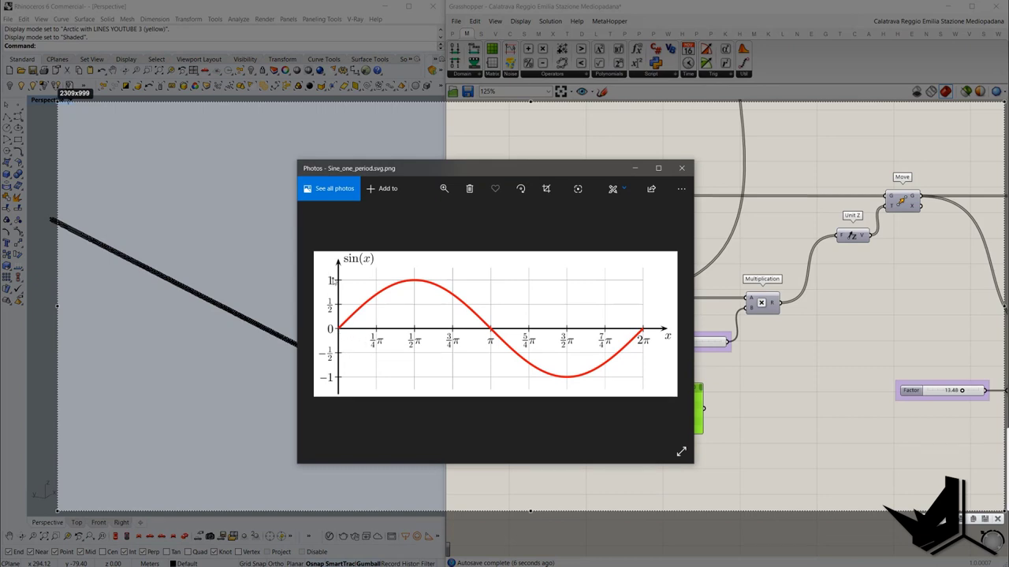
pyautogui.moveTo(334, 280); pyautogui.dragTo(644, 276)
pyautogui.moveTo(335, 381); pyautogui.dragTo(655, 388)
pyautogui.moveTo(318, 292)
pyautogui.mouseDown()
pyautogui.moveTo(323, 310)
pyautogui.moveTo(312, 309)
pyautogui.moveTo(326, 284)
pyautogui.mouseUp()
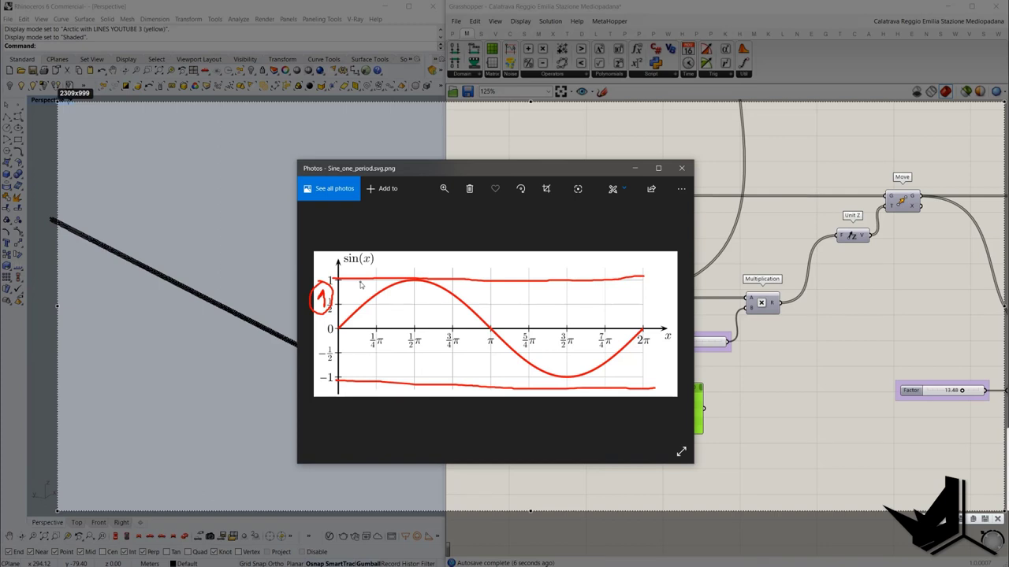
pyautogui.press('Escape')
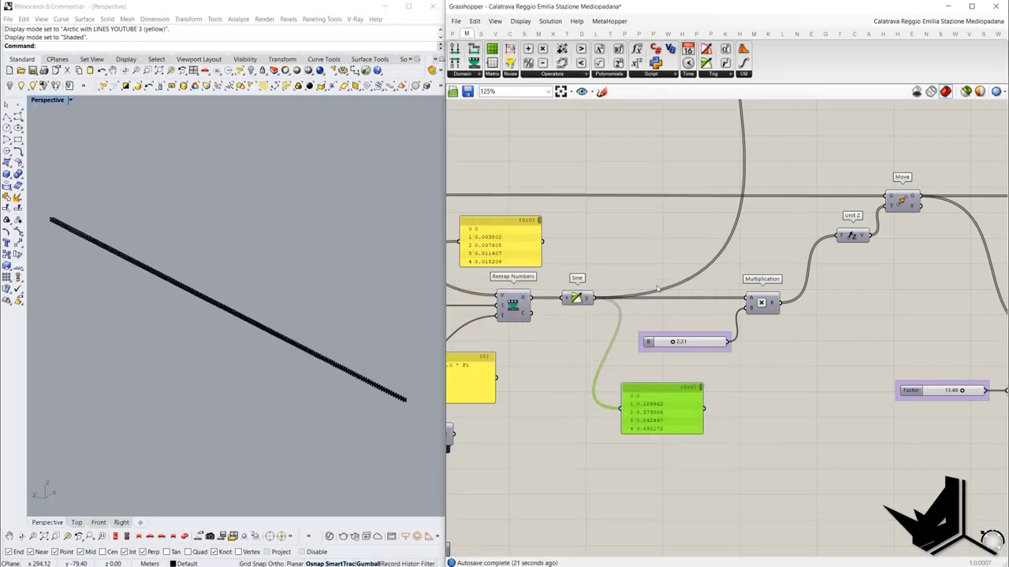
# Enlarge the panel showing the Sine output and scroll through its list to the negative values
pyautogui.scroll(3, 654, 418)
pyautogui.moveTo(709, 444); pyautogui.dragTo(711, 415)
pyautogui.scroll(-2, 670, 378)
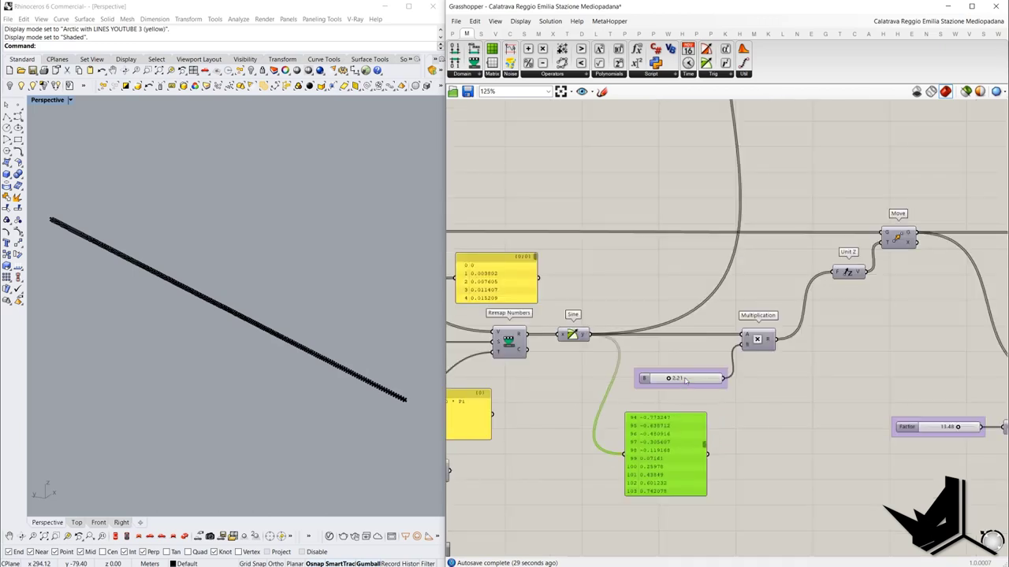
# Set the slider feeding the B input of Multiplication to 1
pyautogui.click(684, 379)
pyautogui.doubleClick(684, 379)
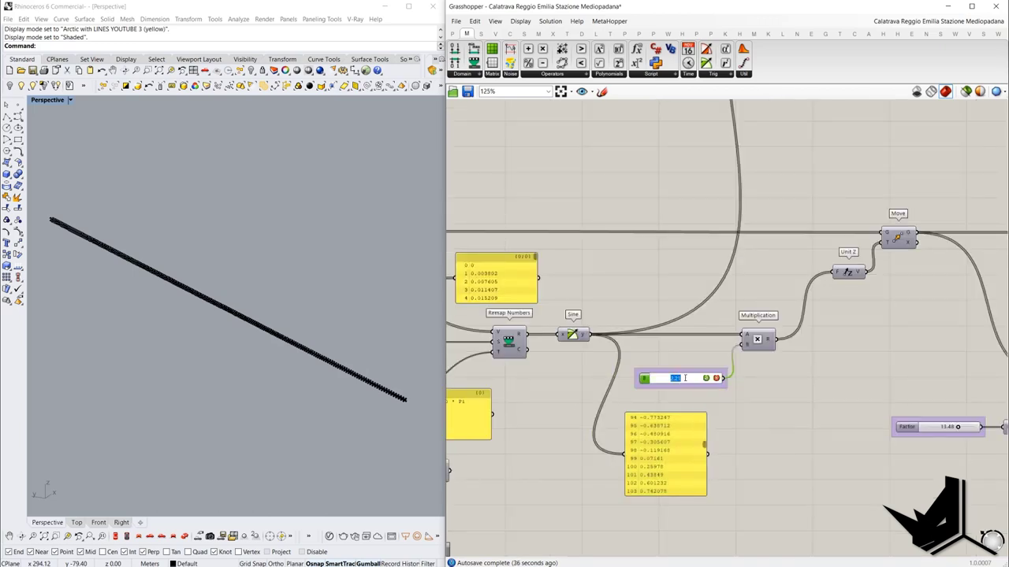
pyautogui.write('1')
pyautogui.click(706, 378)
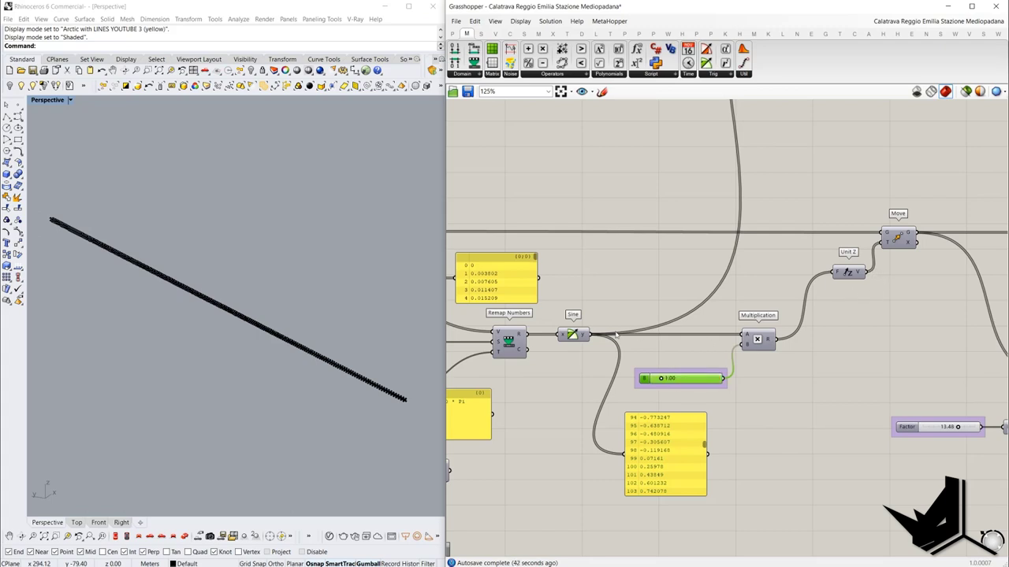
# Connect the Sine output directly to the Unit Z factor, bypassing Multiplication, and compare the Evaluate Curve and Move points in the viewport
pyautogui.moveTo(588, 335); pyautogui.dragTo(835, 272)
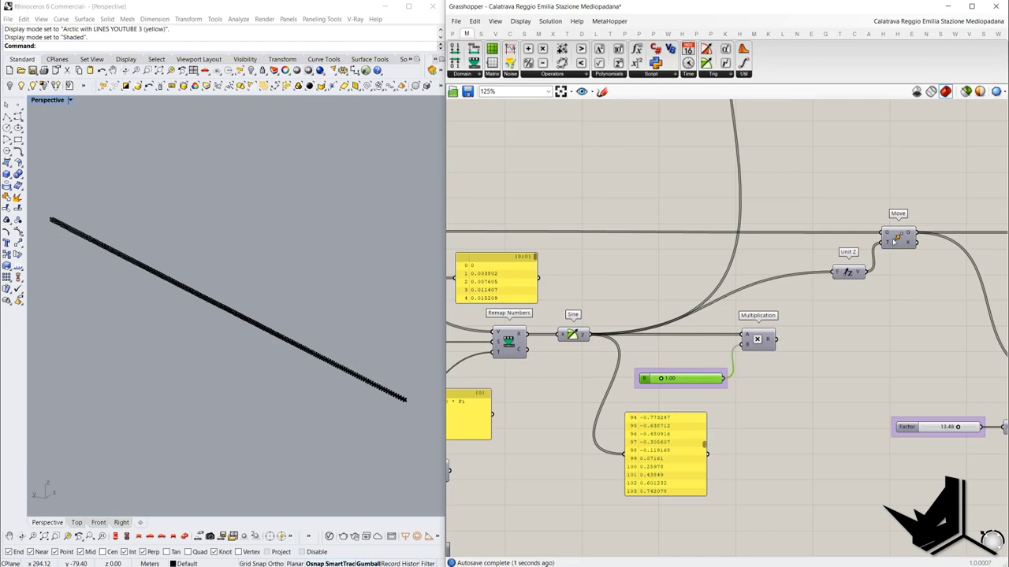
pyautogui.moveTo(658, 289); pyautogui.dragTo(763, 293, button='right')
pyautogui.scroll(-3, 762, 293)
pyautogui.click(599, 262)
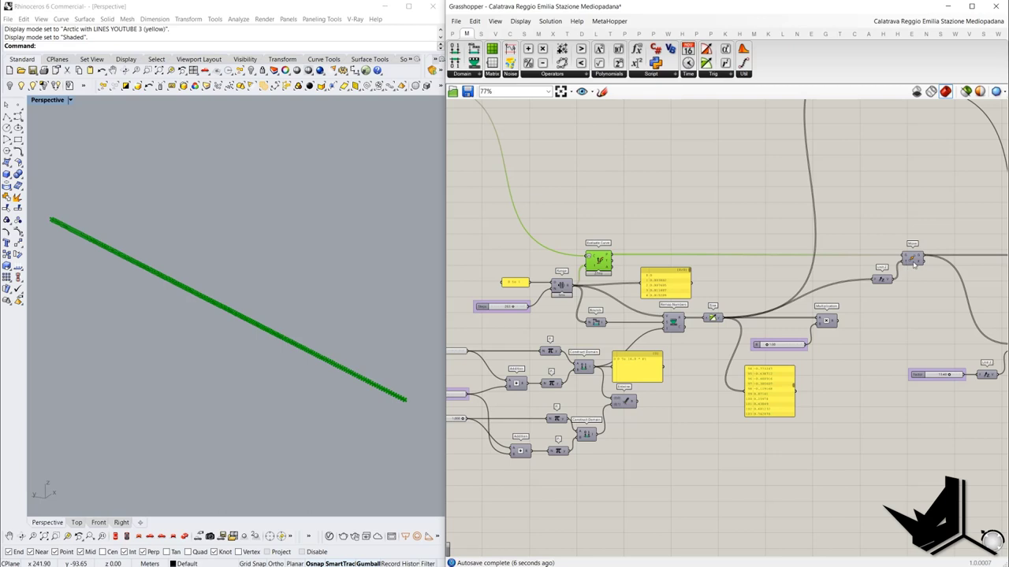
pyautogui.scroll(1, 741, 355)
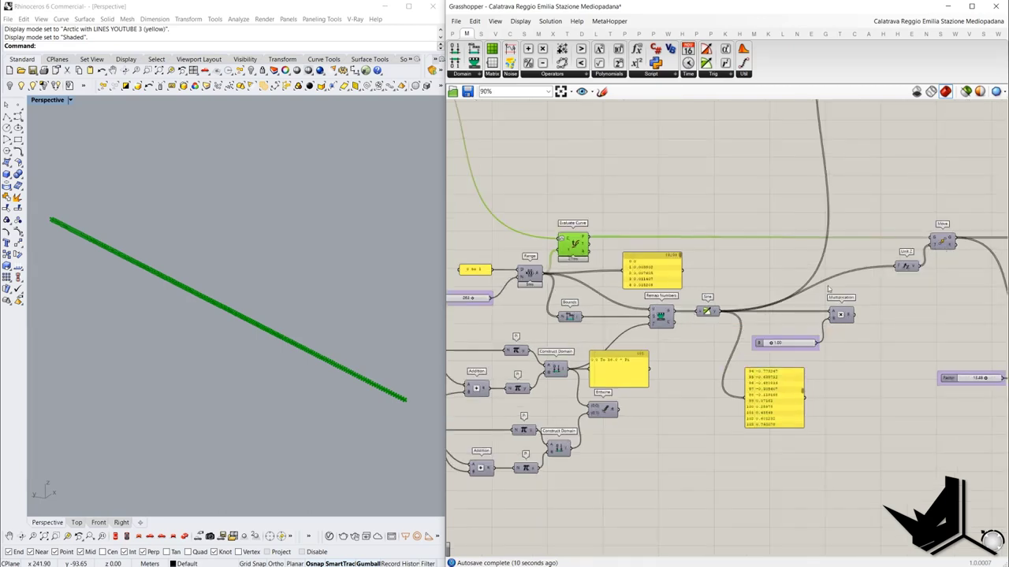
pyautogui.rightClick(898, 196)
pyautogui.click(914, 197)
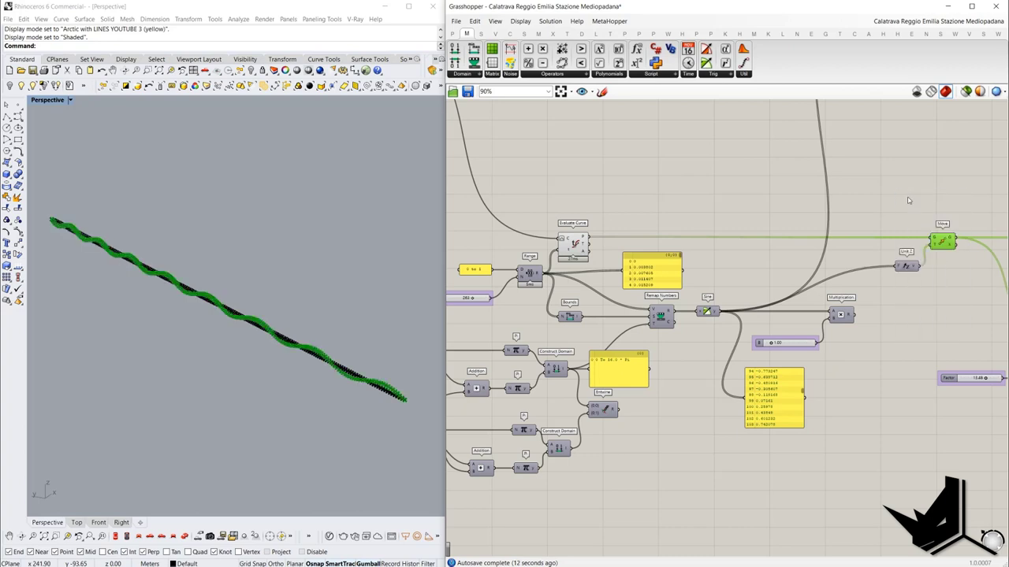
pyautogui.moveTo(229, 307); pyautogui.dragTo(297, 292, button='right')
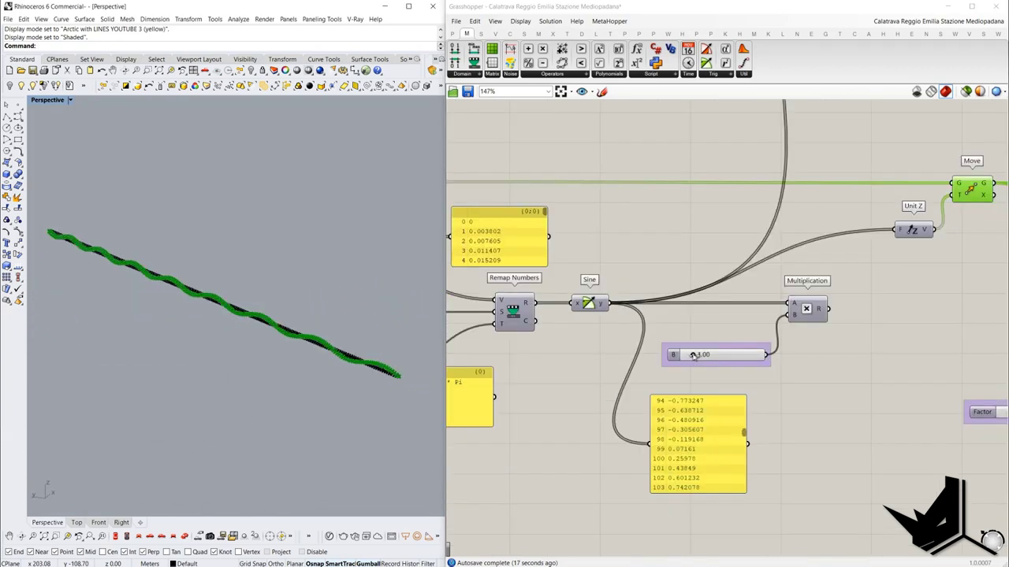
pyautogui.moveTo(565, 280); pyautogui.dragTo(603, 263)
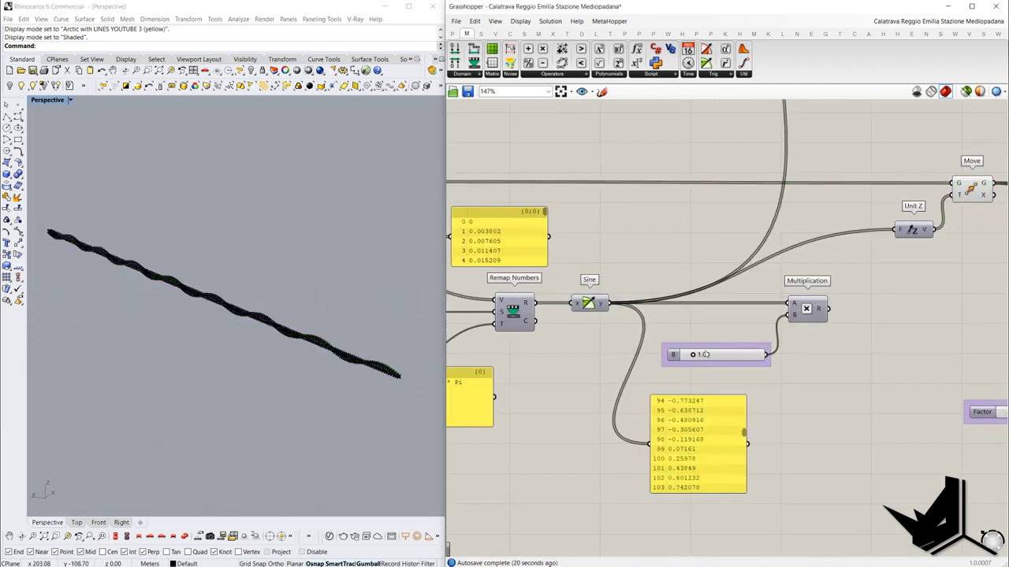
# Set the Multiplication slider B to 4 and connect the Multiplication result to the Unit Z factor in place of Sine
pyautogui.doubleClick(707, 356)
pyautogui.write('4')
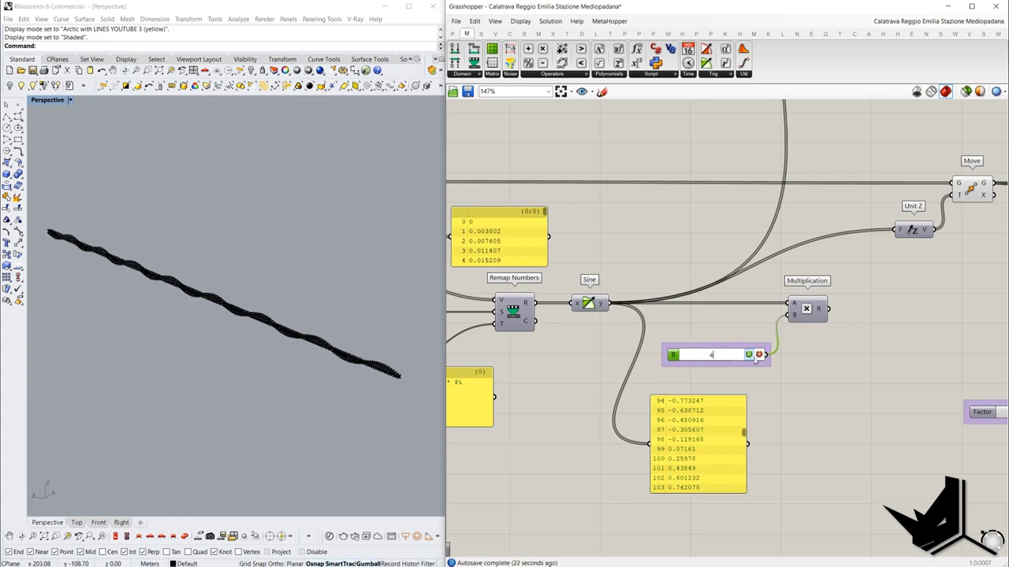
pyautogui.press('Return')
pyautogui.moveTo(760, 275); pyautogui.dragTo(870, 356)
pyautogui.moveTo(829, 310); pyautogui.dragTo(900, 227)
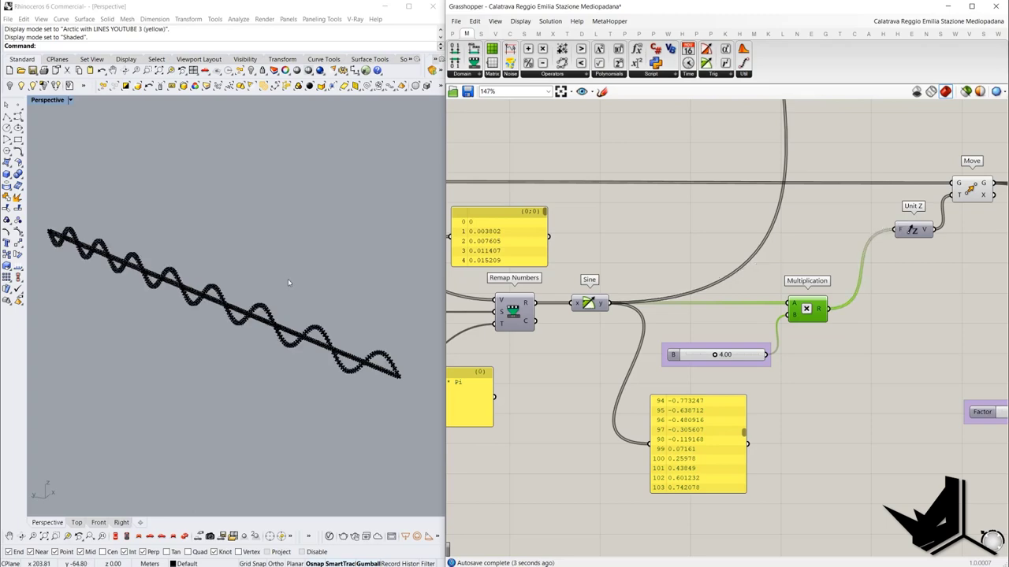
# Try the slider B feeding both Addition components at 12 and return it to 16
pyautogui.scroll(-3, 599, 327)
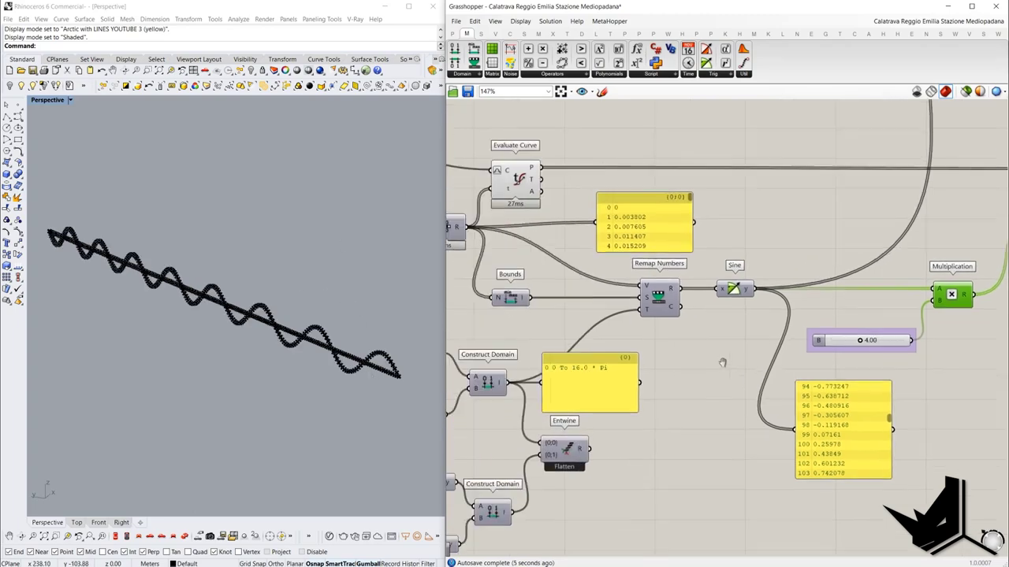
pyautogui.scroll(3, 599, 327)
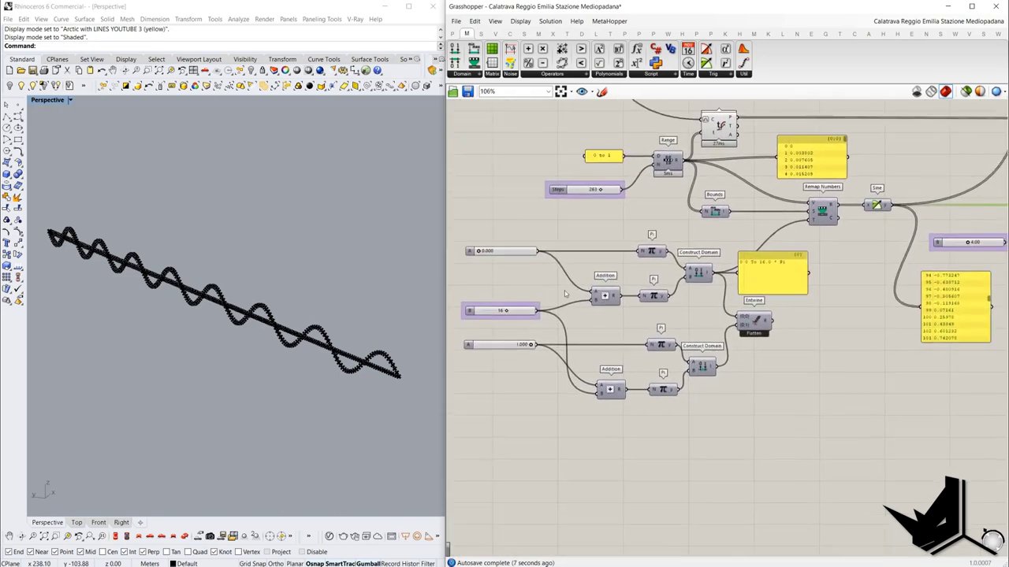
pyautogui.scroll(4, 491, 334)
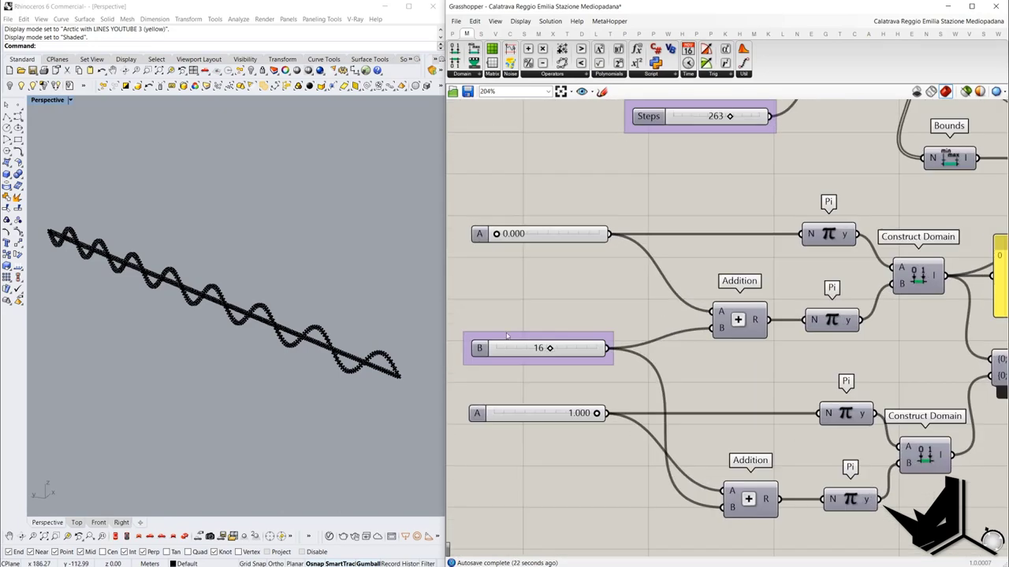
pyautogui.scroll(1, 552, 355)
pyautogui.scroll(-1, 555, 352)
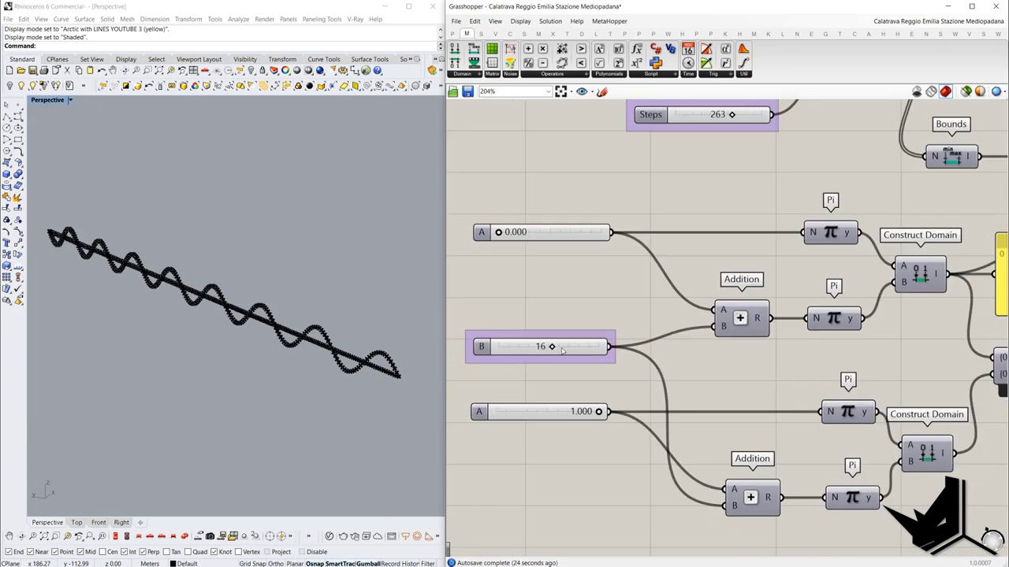
pyautogui.click(563, 349)
pyautogui.doubleClick(564, 349)
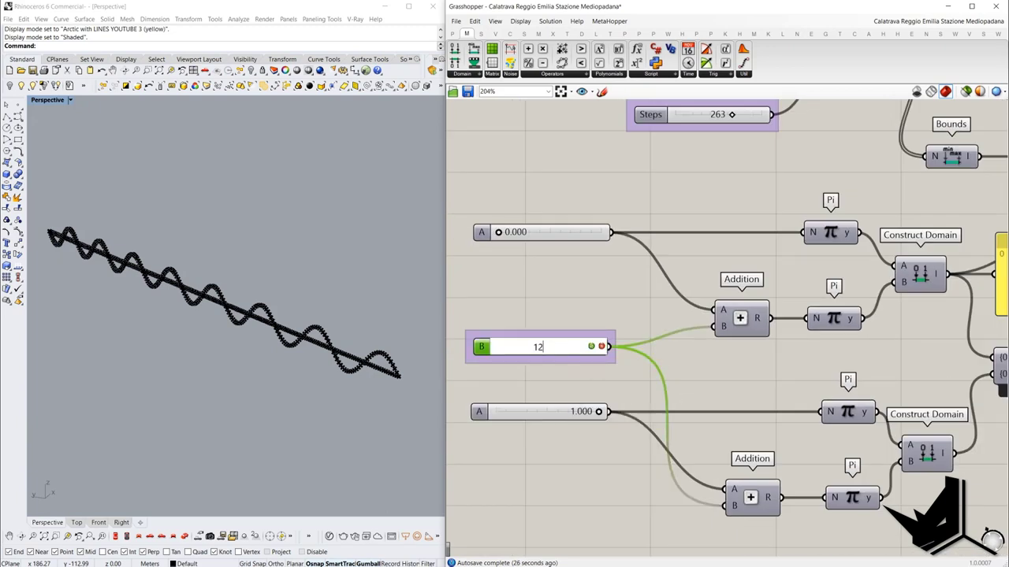
pyautogui.click(591, 347)
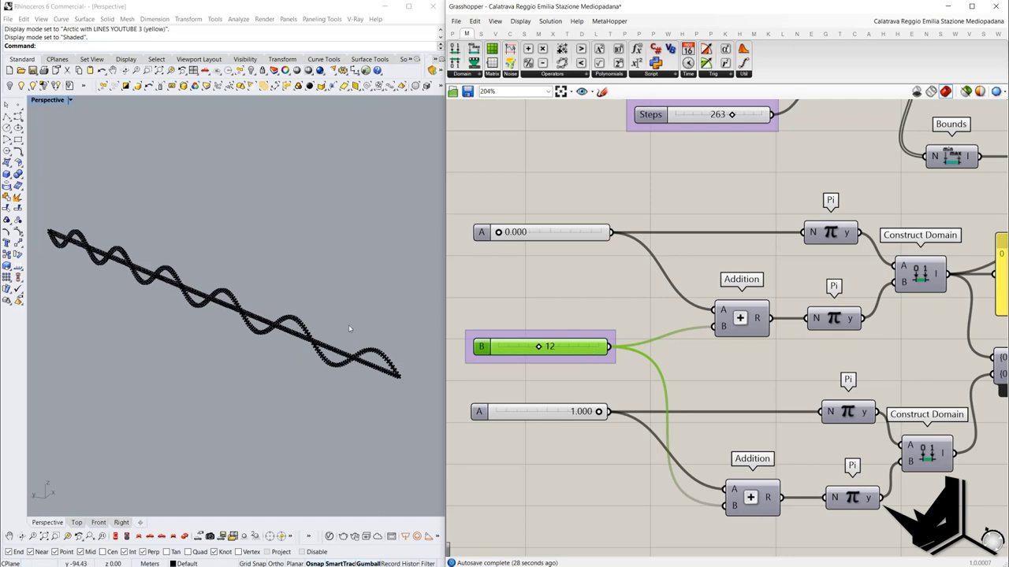
pyautogui.moveTo(532, 351)
pyautogui.mouseDown()
pyautogui.moveTo(516, 349)
pyautogui.moveTo(561, 349)
pyautogui.moveTo(542, 349)
pyautogui.moveTo(552, 350)
pyautogui.mouseUp()
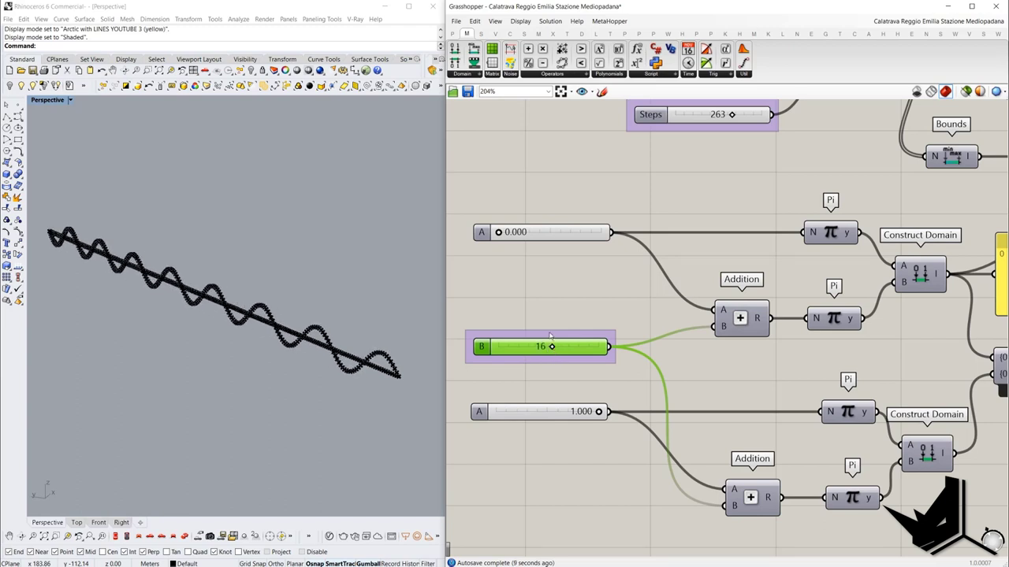
# Vary the upper slider A, which sets the first domain's start, and return it to 0.000
pyautogui.scroll(-2, 550, 336)
pyautogui.moveTo(545, 319); pyautogui.dragTo(517, 308, button='right')
pyautogui.moveTo(495, 260); pyautogui.dragTo(574, 294, button='right')
pyautogui.moveTo(482, 239); pyautogui.dragTo(653, 295)
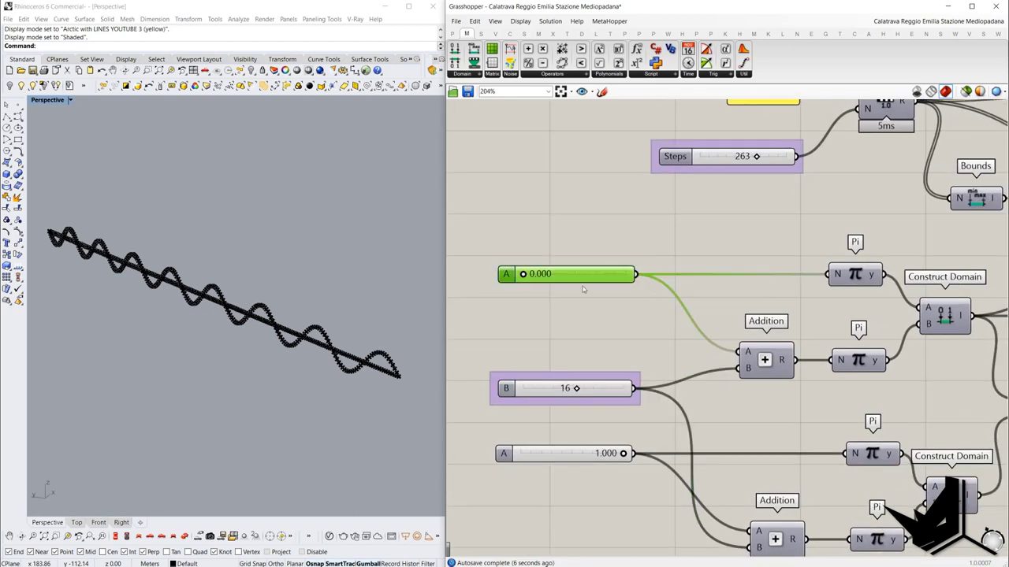
pyautogui.moveTo(523, 273); pyautogui.dragTo(543, 275)
pyautogui.moveTo(549, 277); pyautogui.dragTo(660, 301)
pyautogui.click(593, 234)
# Trace a wave along the points in the Rhino viewport on a screen capture
pyautogui.scroll(-5, 592, 233)
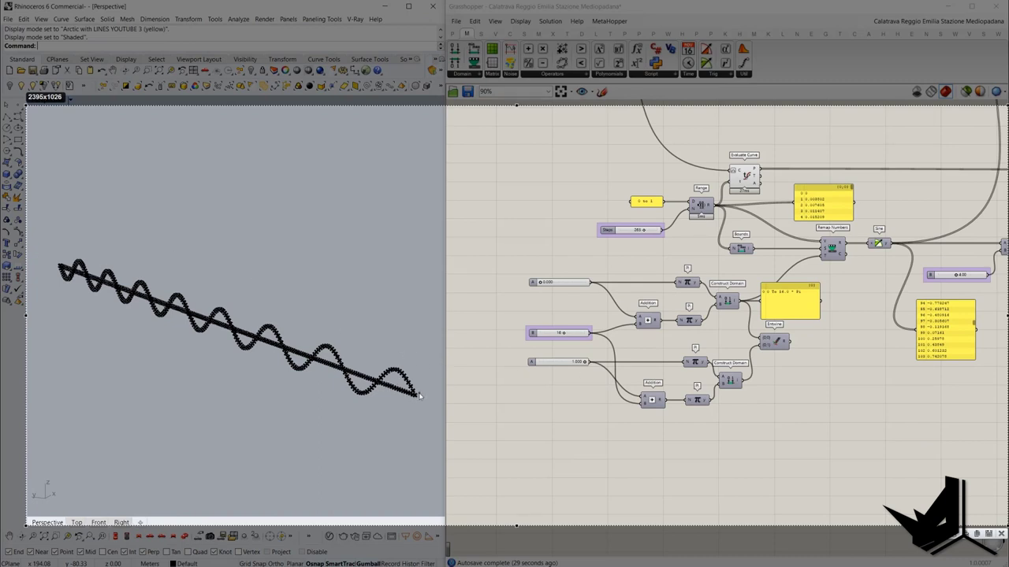
pyautogui.moveTo(417, 395)
pyautogui.mouseDown()
pyautogui.moveTo(380, 392)
pyautogui.moveTo(363, 351)
pyautogui.moveTo(323, 379)
pyautogui.moveTo(299, 331)
pyautogui.moveTo(265, 359)
pyautogui.moveTo(241, 321)
pyautogui.moveTo(210, 340)
pyautogui.moveTo(161, 290)
pyautogui.moveTo(96, 298)
pyautogui.moveTo(62, 262)
pyautogui.mouseUp()
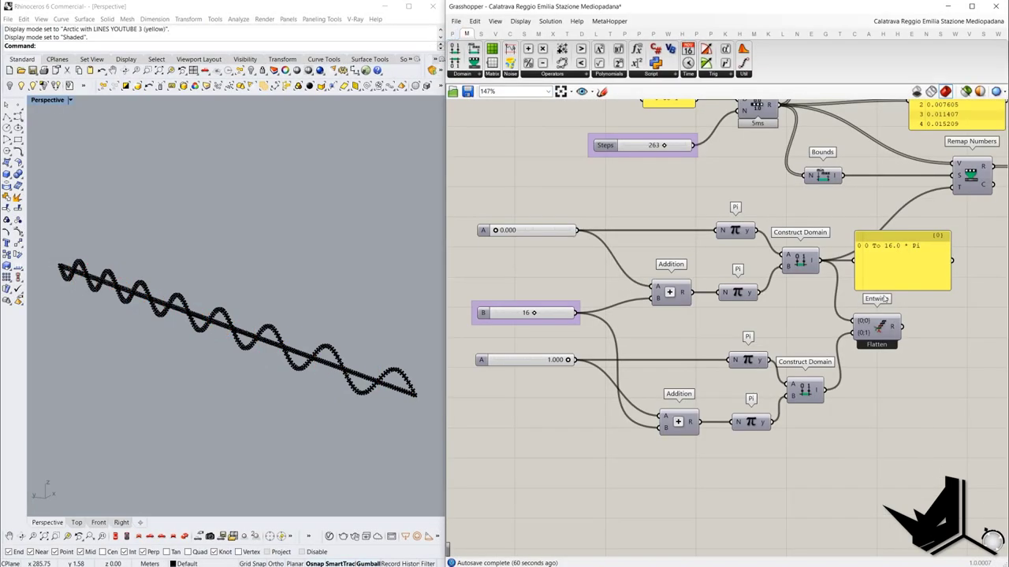
pyautogui.click(454, 34)
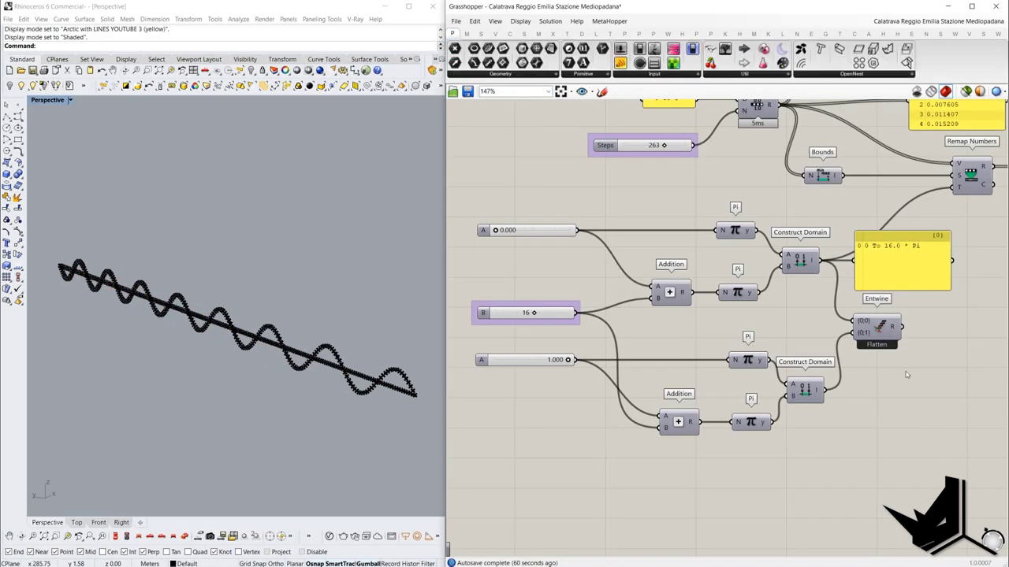
pyautogui.moveTo(884, 355); pyautogui.dragTo(870, 356, button='right')
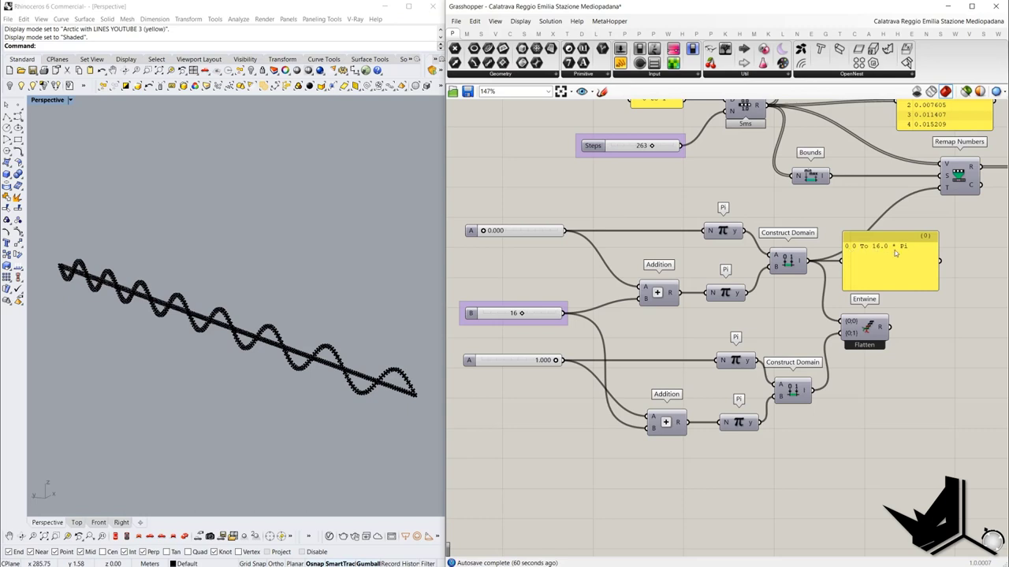
# Bring back the sine graph, mark the π crossing and trace the curve on a screen capture, and minimize the image
pyautogui.hotkey('alt', 'Tab')
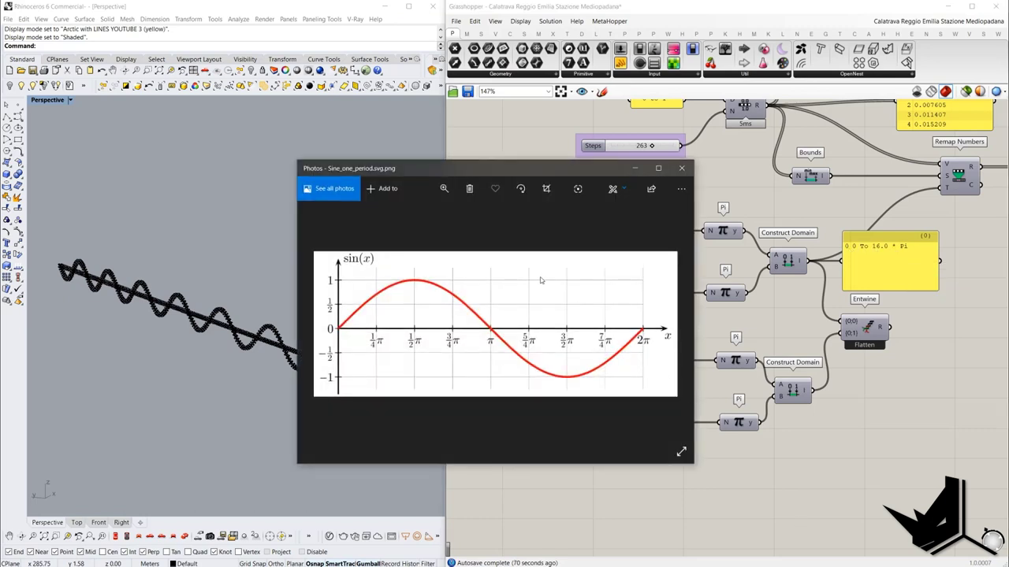
pyautogui.press('Print')
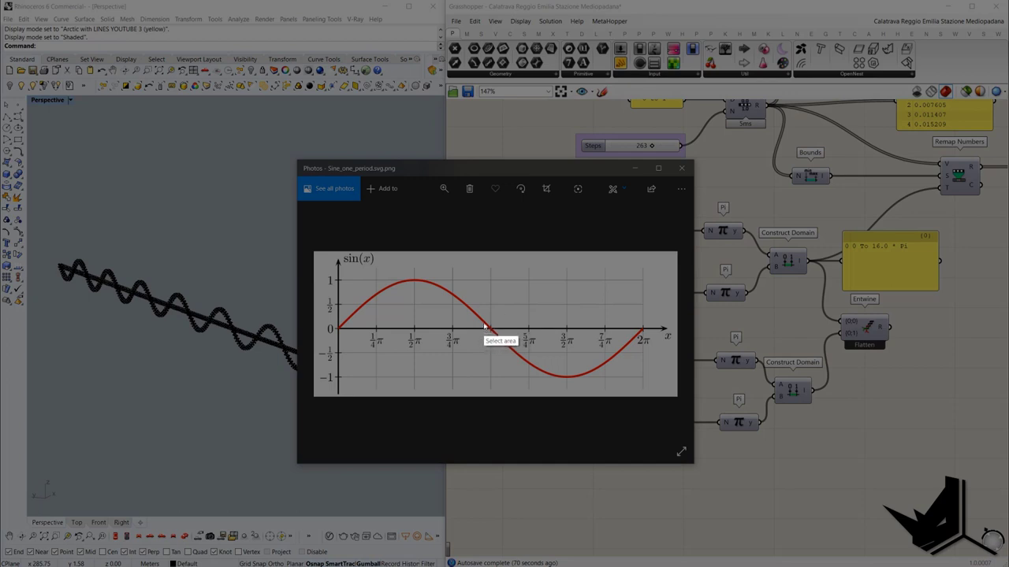
pyautogui.moveTo(301, 230)
pyautogui.mouseDown()
pyautogui.moveTo(373, 285)
pyautogui.moveTo(682, 434)
pyautogui.moveTo(684, 424)
pyautogui.mouseUp()
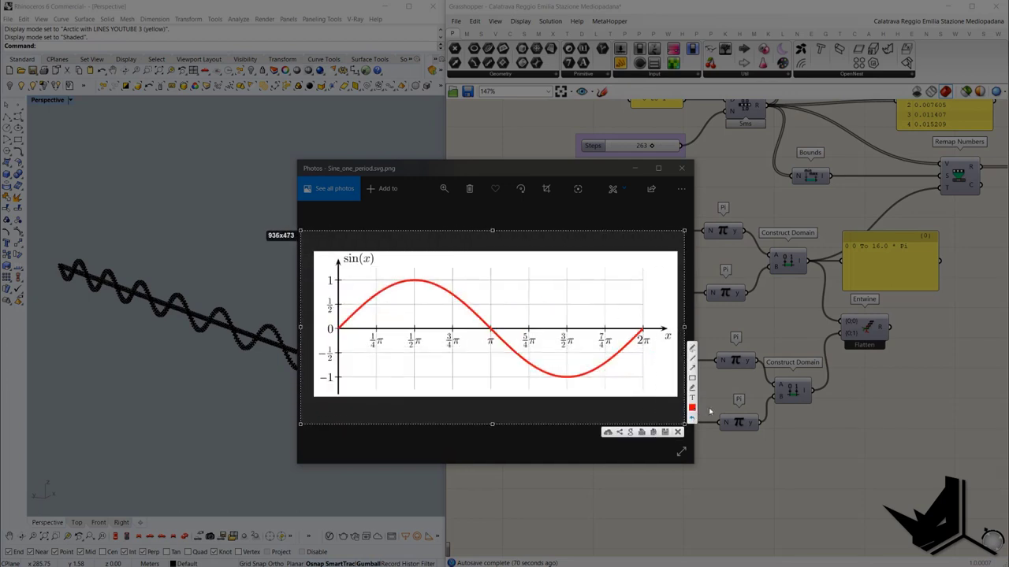
pyautogui.click(692, 347)
pyautogui.moveTo(485, 330); pyautogui.dragTo(490, 323)
pyautogui.moveTo(340, 328)
pyautogui.mouseDown()
pyautogui.moveTo(394, 282)
pyautogui.moveTo(493, 346)
pyautogui.moveTo(651, 344)
pyautogui.moveTo(655, 333)
pyautogui.mouseUp()
pyautogui.moveTo(332, 328)
pyautogui.mouseDown()
pyautogui.moveTo(352, 306)
pyautogui.moveTo(502, 340)
pyautogui.moveTo(517, 361)
pyautogui.moveTo(651, 347)
pyautogui.moveTo(504, 331)
pyautogui.moveTo(500, 345)
pyautogui.moveTo(490, 333)
pyautogui.mouseUp()
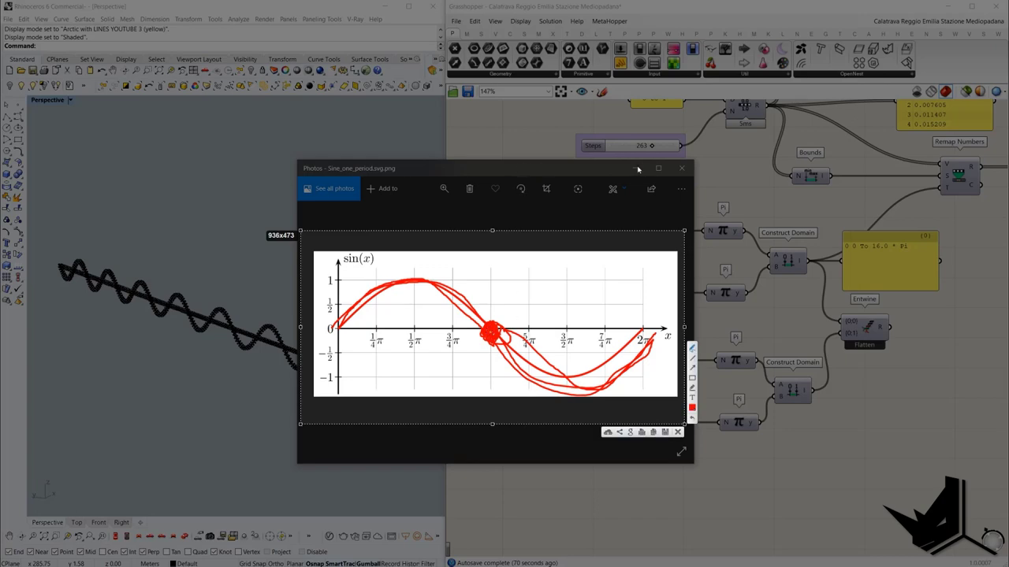
pyautogui.press('Escape')
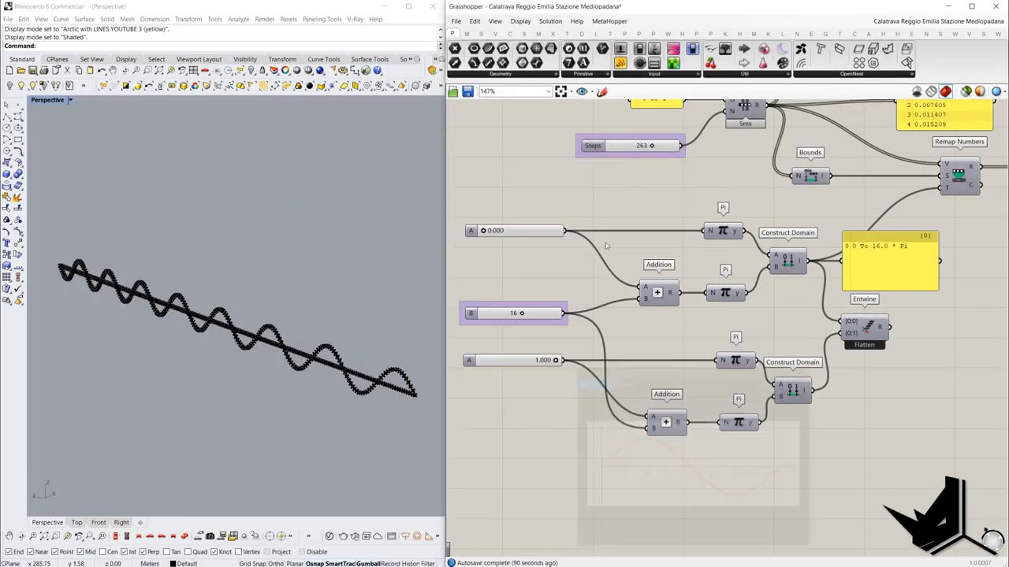
pyautogui.click(637, 168)
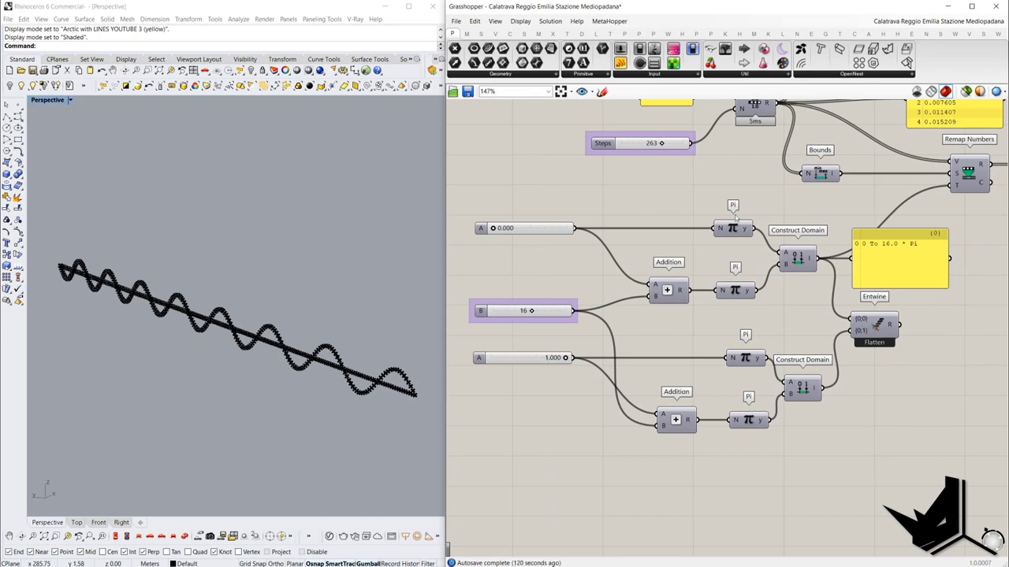
# Add a panel to the lower Construct Domain output and connect that output to the Remap Numbers target, replacing the upper domain
pyautogui.moveTo(621, 63); pyautogui.dragTo(894, 377)
pyautogui.moveTo(822, 388); pyautogui.dragTo(905, 391)
pyautogui.click(918, 394)
pyautogui.moveTo(892, 357); pyautogui.dragTo(802, 384, button='right')
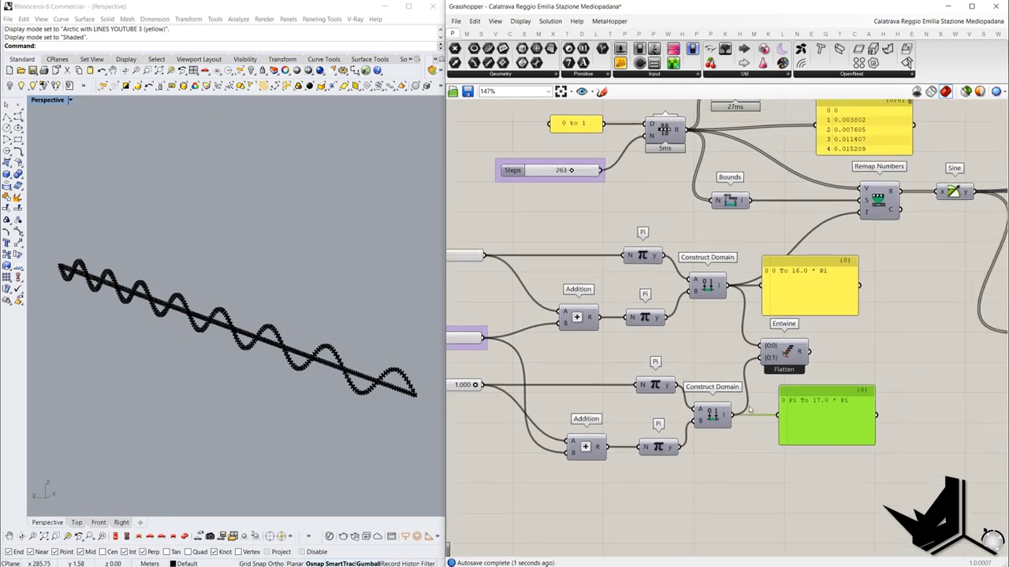
pyautogui.moveTo(734, 416)
pyautogui.mouseDown()
pyautogui.moveTo(799, 353)
pyautogui.moveTo(862, 222)
pyautogui.mouseUp()
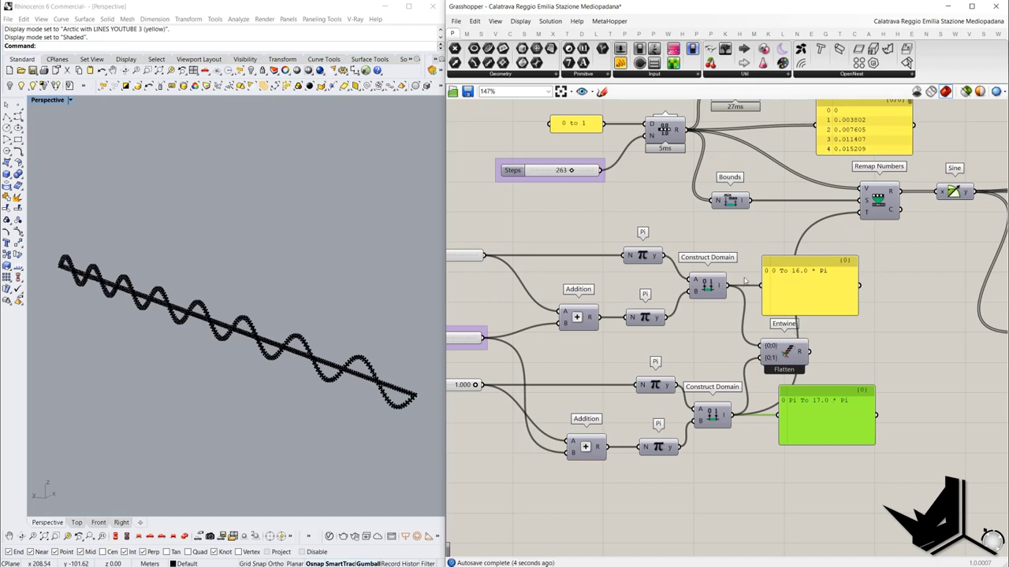
# Connect the Entwine output to the Remap Numbers target in place of the lower domain, and place a panel beside Entwine
pyautogui.moveTo(806, 357); pyautogui.dragTo(861, 219)
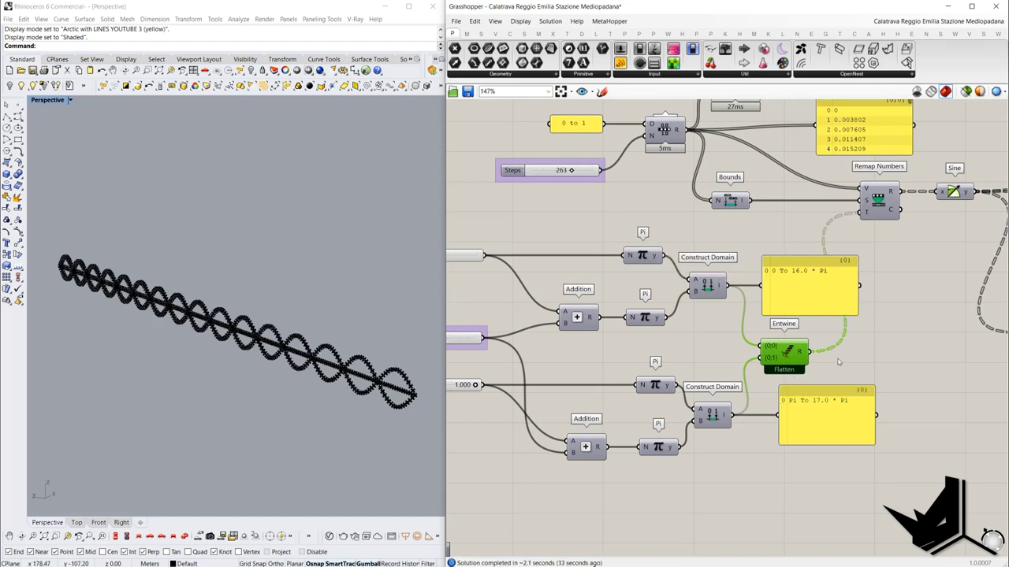
pyautogui.moveTo(839, 362); pyautogui.dragTo(668, 372, button='right')
pyautogui.click(621, 63)
pyautogui.click(770, 344)
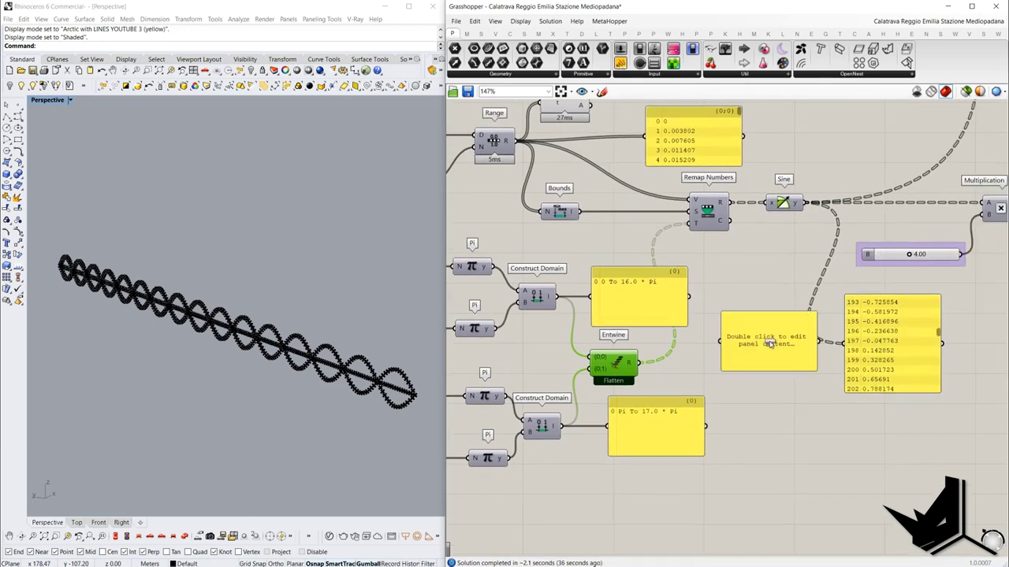
pyautogui.moveTo(719, 341); pyautogui.dragTo(769, 315)
pyautogui.click(776, 364)
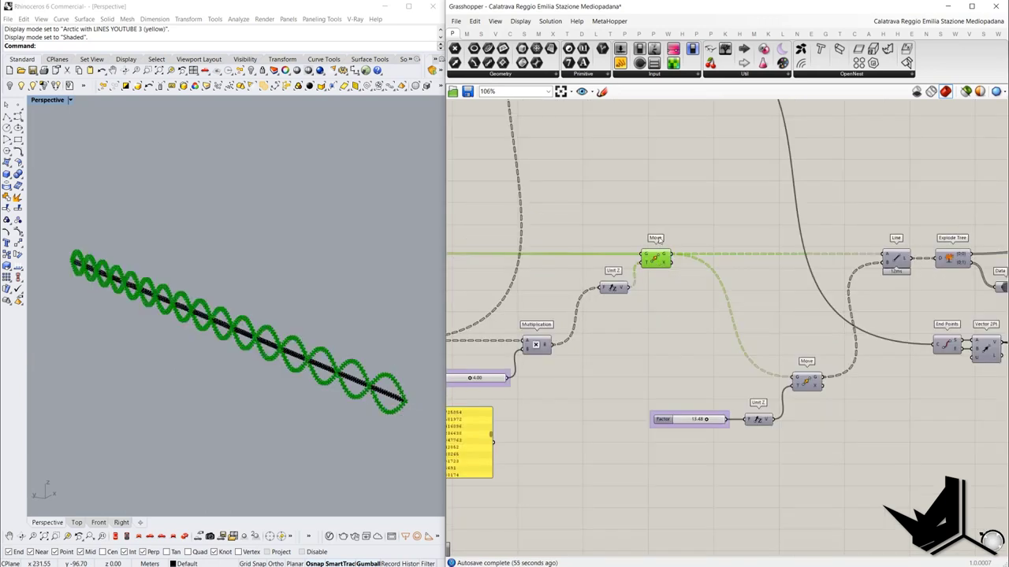
# Connect the upper Construct Domain output to the Remap Numbers target, replacing Entwine so only one wave is generated
pyautogui.click(804, 380)
pyautogui.click(666, 263)
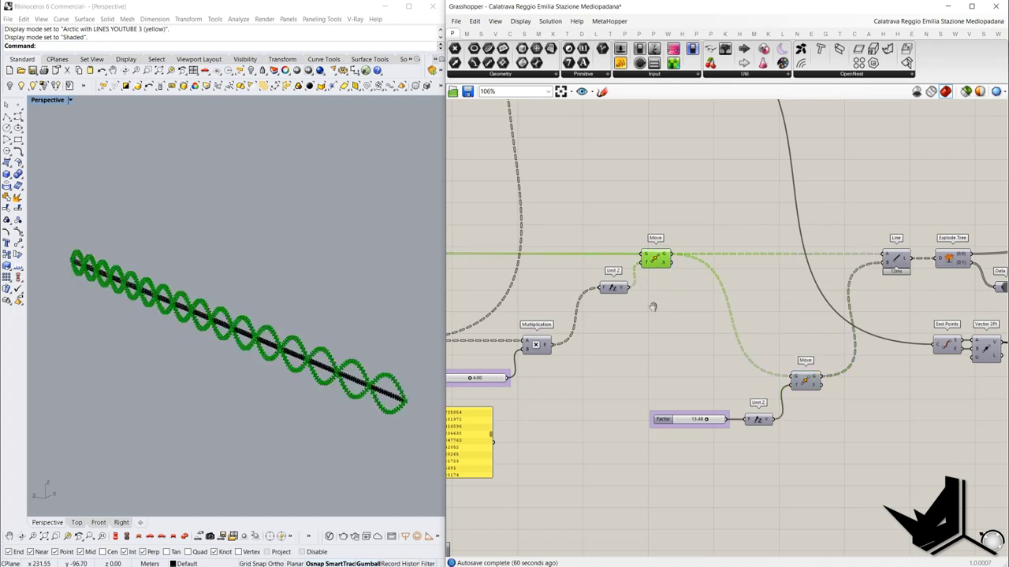
pyautogui.moveTo(492, 319); pyautogui.dragTo(879, 271, button='right')
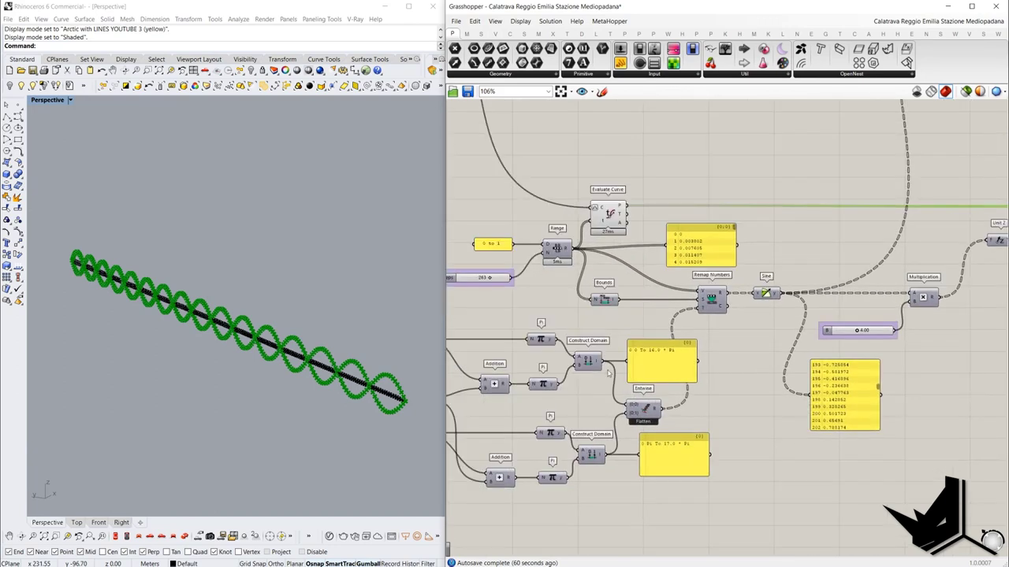
pyautogui.moveTo(606, 364); pyautogui.dragTo(700, 312)
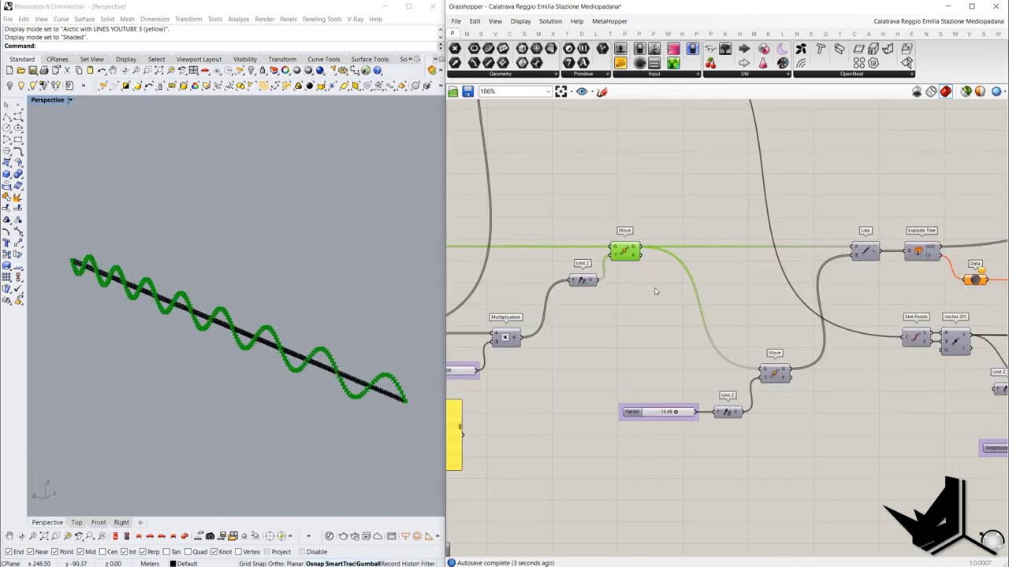
# Turn on the preview of the second Move component and of the Line component joining the two sets of points
pyautogui.rightClick(698, 320)
pyautogui.click(714, 324)
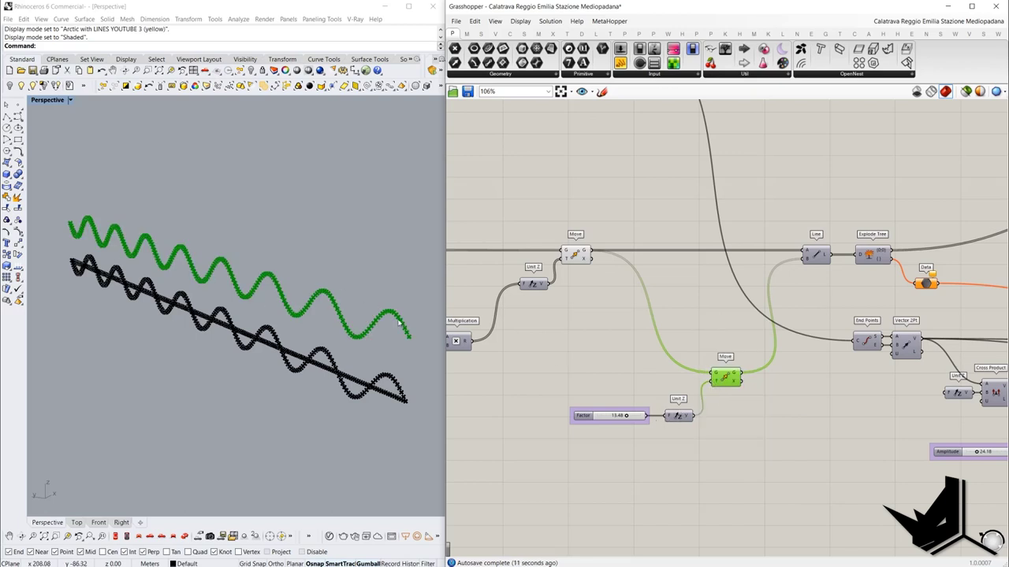
pyautogui.moveTo(666, 272); pyautogui.dragTo(630, 299, button='right')
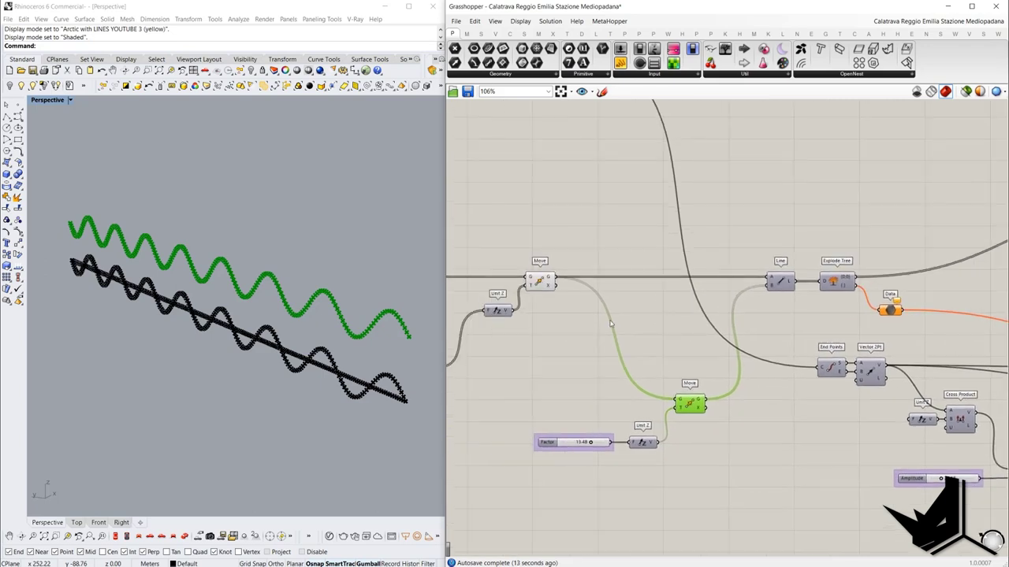
pyautogui.click(780, 280)
pyautogui.rightClick(780, 280)
pyautogui.click(788, 223)
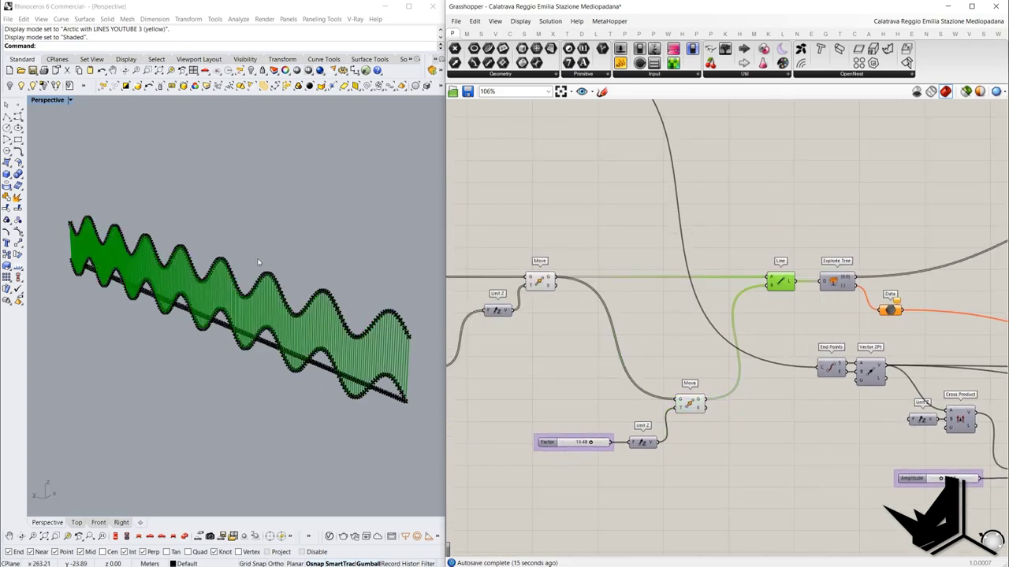
# On a screen capture, draw an arrow out from the facade's near end and circle the Unit Z and Cross Product components
pyautogui.moveTo(258, 262)
pyautogui.mouseDown(button='right')
pyautogui.moveTo(310, 253)
pyautogui.moveTo(251, 262)
pyautogui.moveTo(263, 271)
pyautogui.mouseUp(button='right')
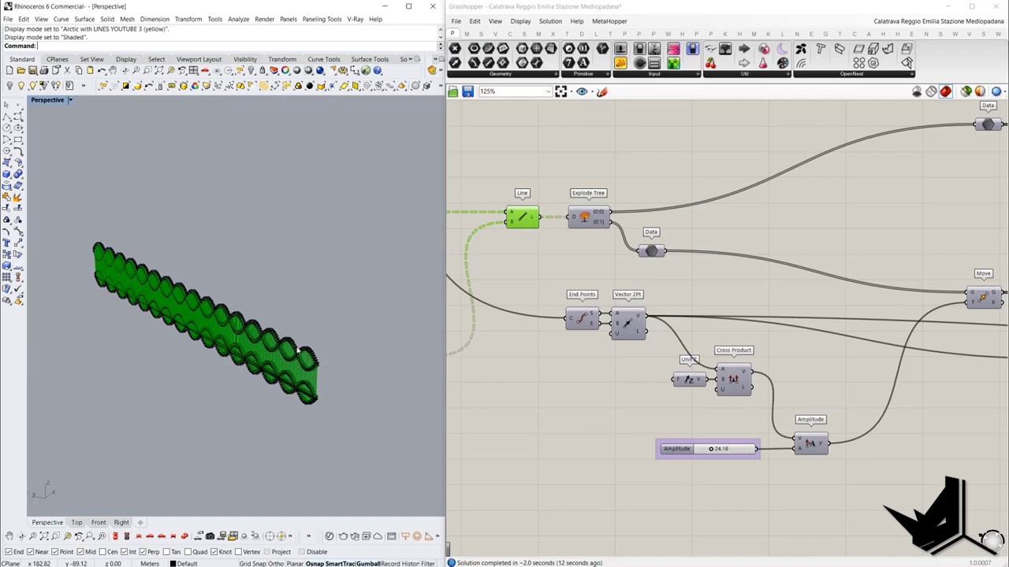
pyautogui.moveTo(298, 350); pyautogui.dragTo(300, 350, button='right')
pyautogui.scroll(1, 299, 350)
pyautogui.press('Print')
pyautogui.moveTo(41, 125); pyautogui.dragTo(997, 522)
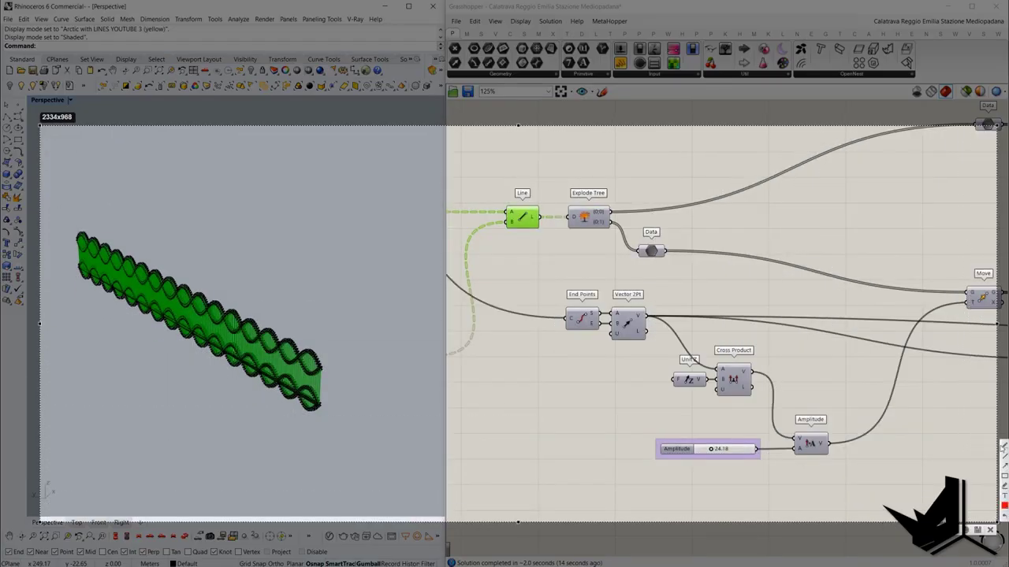
pyautogui.moveTo(328, 408); pyautogui.dragTo(365, 376)
pyautogui.moveTo(740, 339)
pyautogui.mouseDown()
pyautogui.moveTo(668, 358)
pyautogui.moveTo(780, 394)
pyautogui.moveTo(741, 339)
pyautogui.mouseUp()
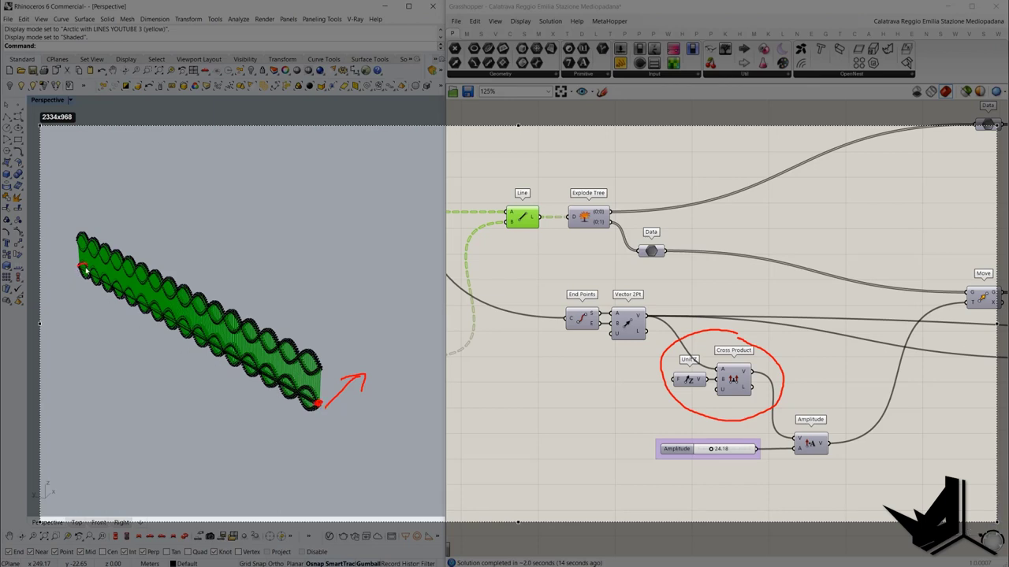
# Mark the base curve's far end and sketch the lengthwise and vertical vectors of the cross product on the capture
pyautogui.moveTo(81, 267); pyautogui.dragTo(82, 268)
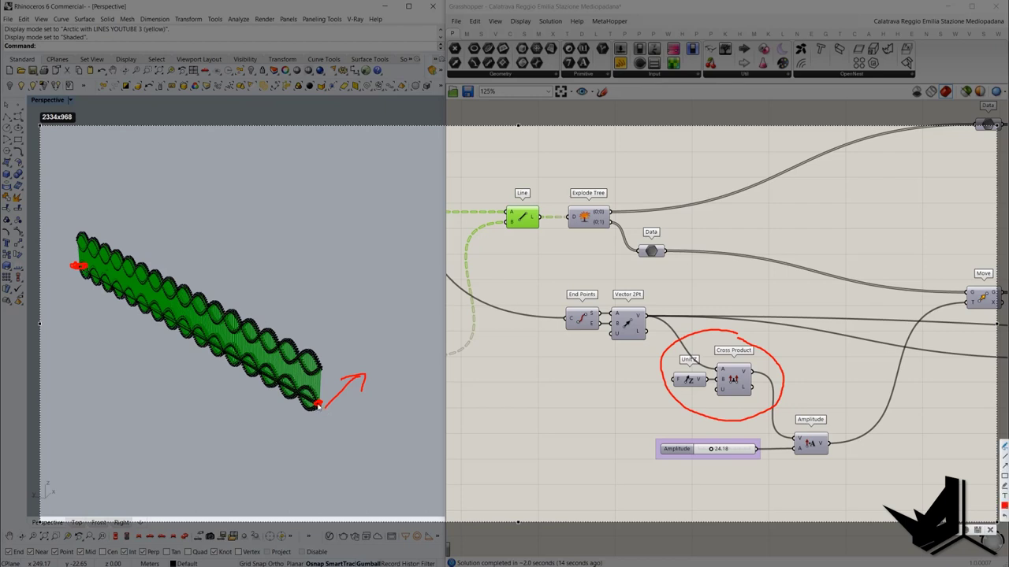
pyautogui.moveTo(318, 406); pyautogui.dragTo(95, 279)
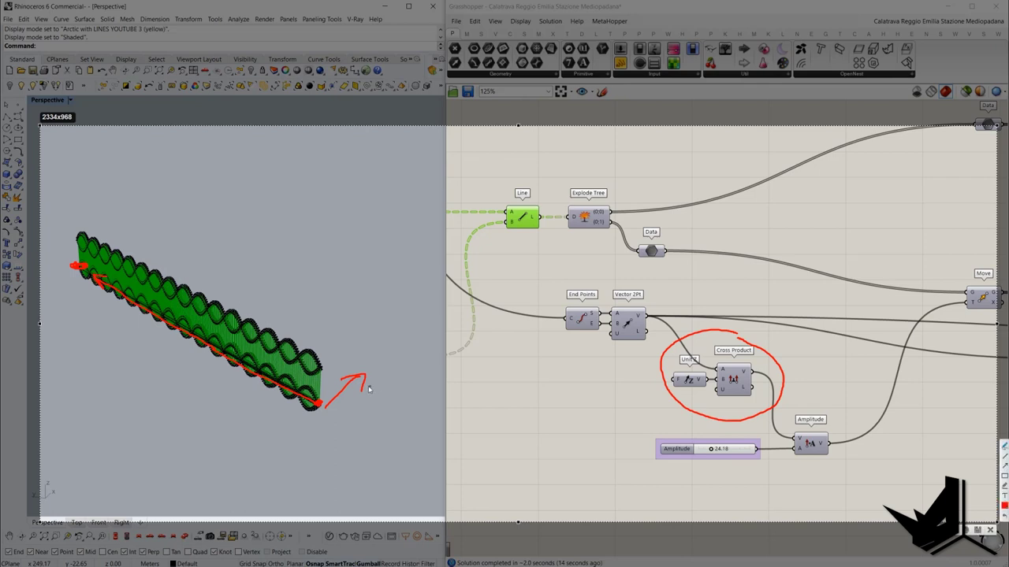
pyautogui.moveTo(320, 405)
pyautogui.mouseDown()
pyautogui.moveTo(321, 314)
pyautogui.moveTo(328, 326)
pyautogui.mouseUp()
pyautogui.moveTo(364, 354)
pyautogui.mouseDown()
pyautogui.moveTo(320, 369)
pyautogui.moveTo(390, 426)
pyautogui.moveTo(367, 357)
pyautogui.mouseUp()
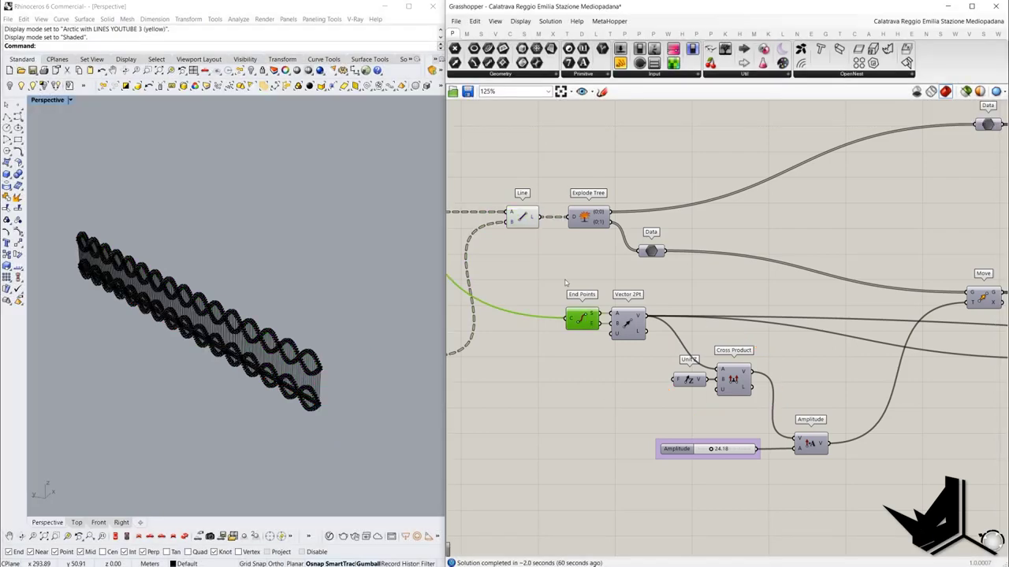
# Trace the End Points input back to its source curve and examine the Vector 2Pt component it feeds
pyautogui.scroll(-5, 750, 300)
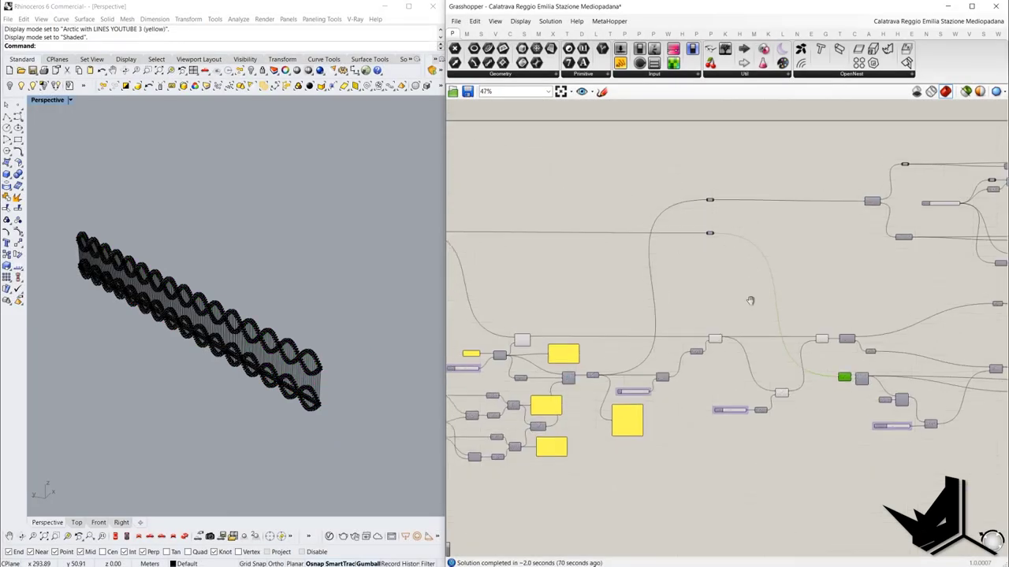
pyautogui.moveTo(751, 300); pyautogui.dragTo(917, 335, button='right')
pyautogui.scroll(5, 642, 297)
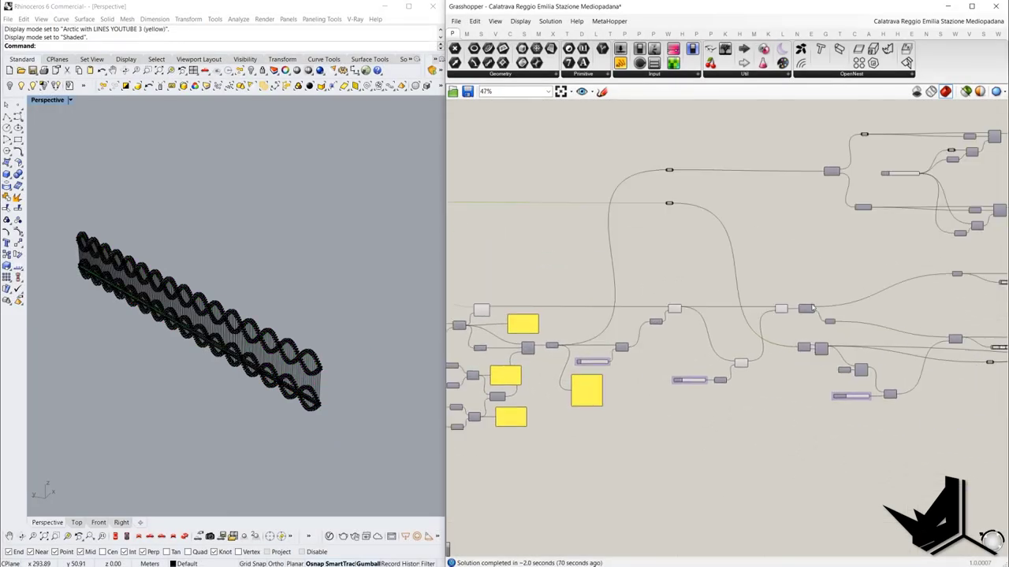
pyautogui.moveTo(767, 385); pyautogui.dragTo(707, 365, button='right')
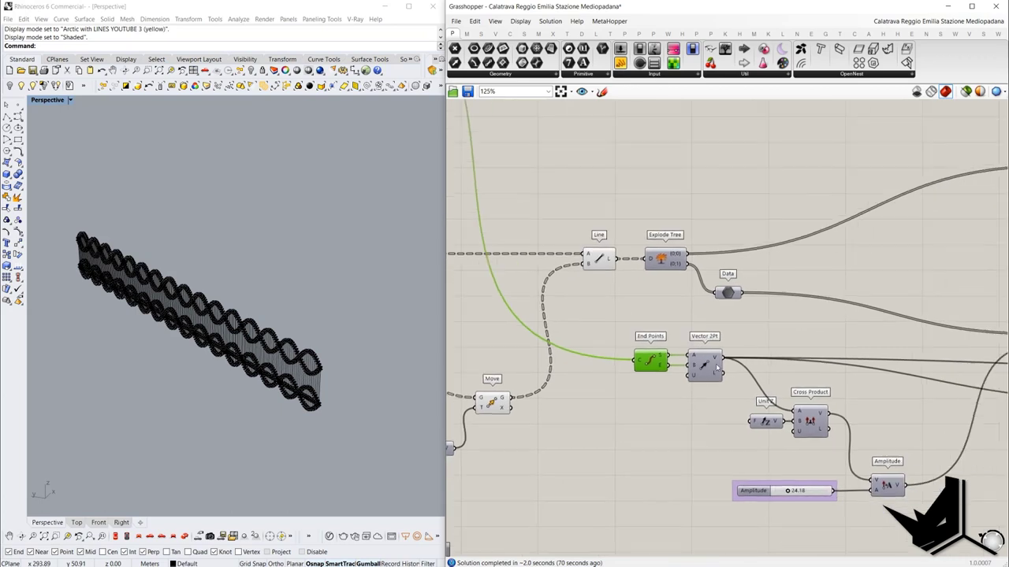
pyautogui.scroll(2, 707, 365)
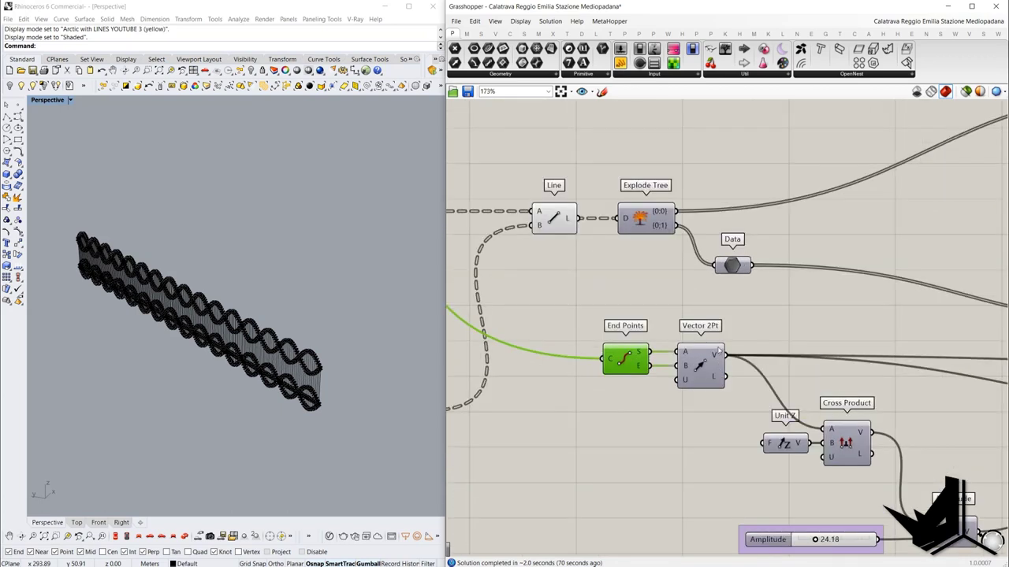
pyautogui.moveTo(783, 350); pyautogui.dragTo(702, 277, button='right')
# Move the Unit Z component farther from Cross Product and select Cross Product to examine its link to Amplitude
pyautogui.moveTo(701, 371); pyautogui.dragTo(621, 370)
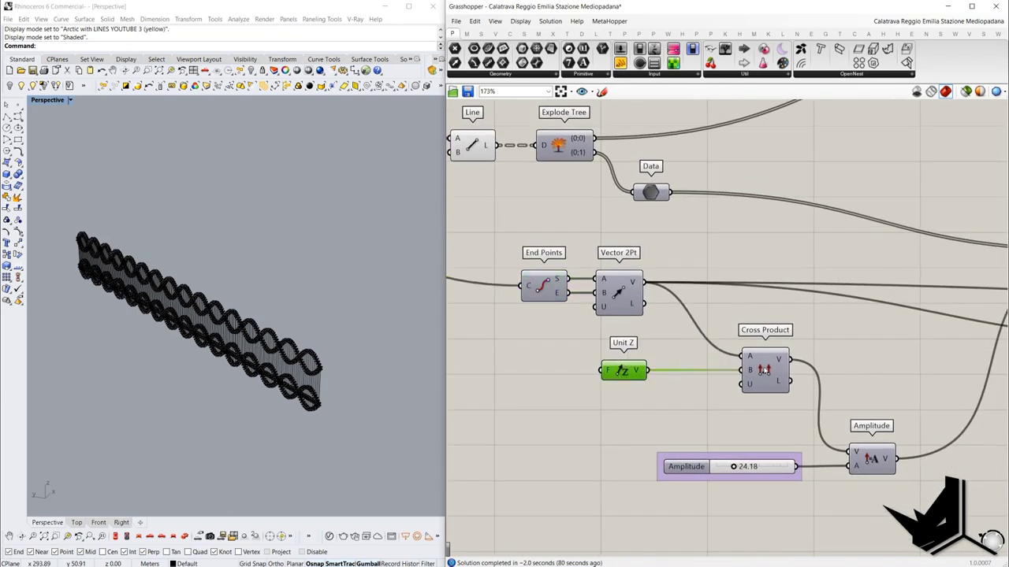
pyautogui.moveTo(713, 305); pyautogui.dragTo(807, 402)
pyautogui.moveTo(807, 402); pyautogui.dragTo(682, 394, button='right')
pyautogui.moveTo(682, 395); pyautogui.dragTo(695, 411)
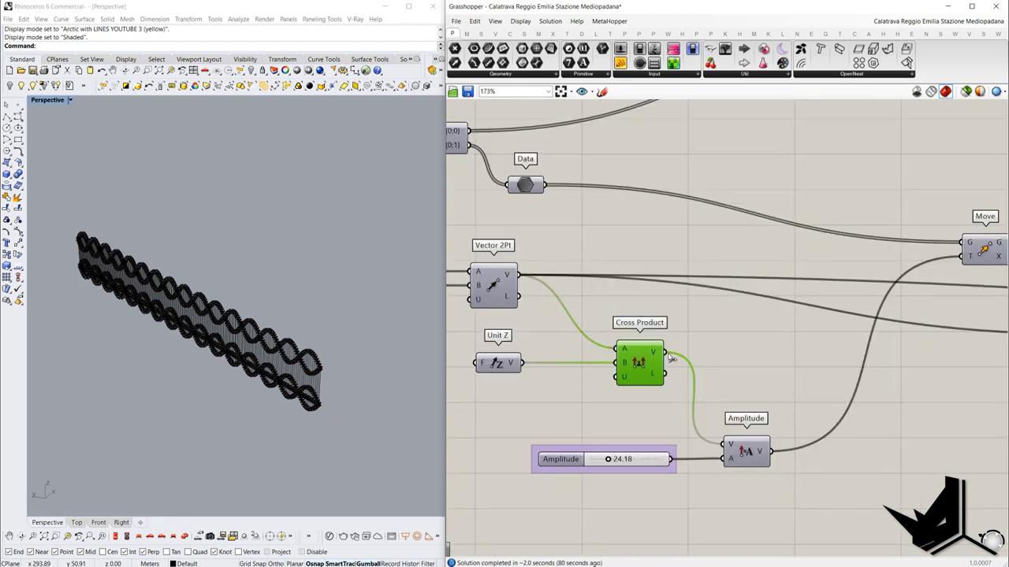
pyautogui.moveTo(744, 432); pyautogui.dragTo(695, 395, button='right')
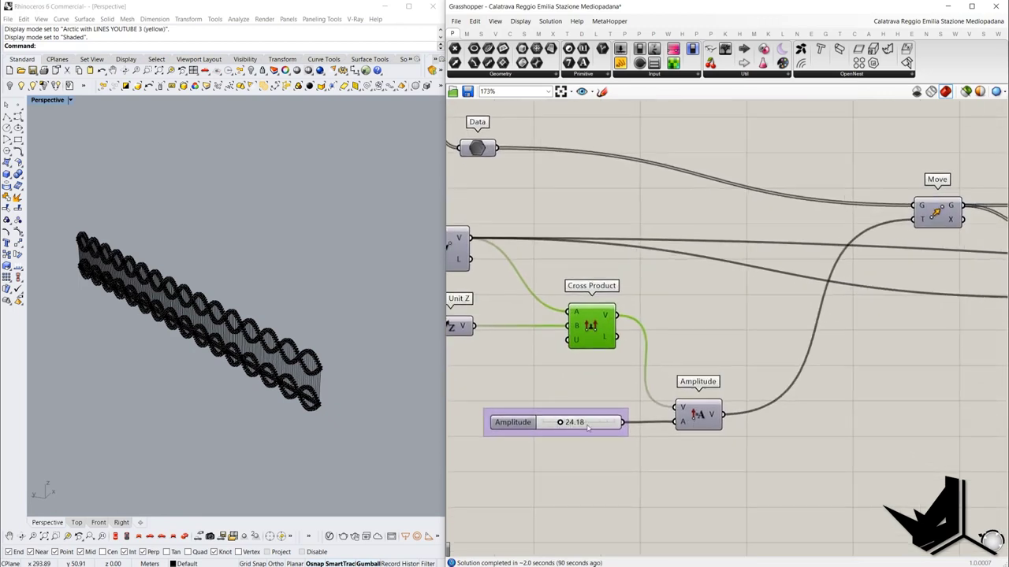
# Inspect the Amplitude component and the second branch's Data parameter, and turn on the preview of the Move they feed
pyautogui.scroll(-3, 821, 296)
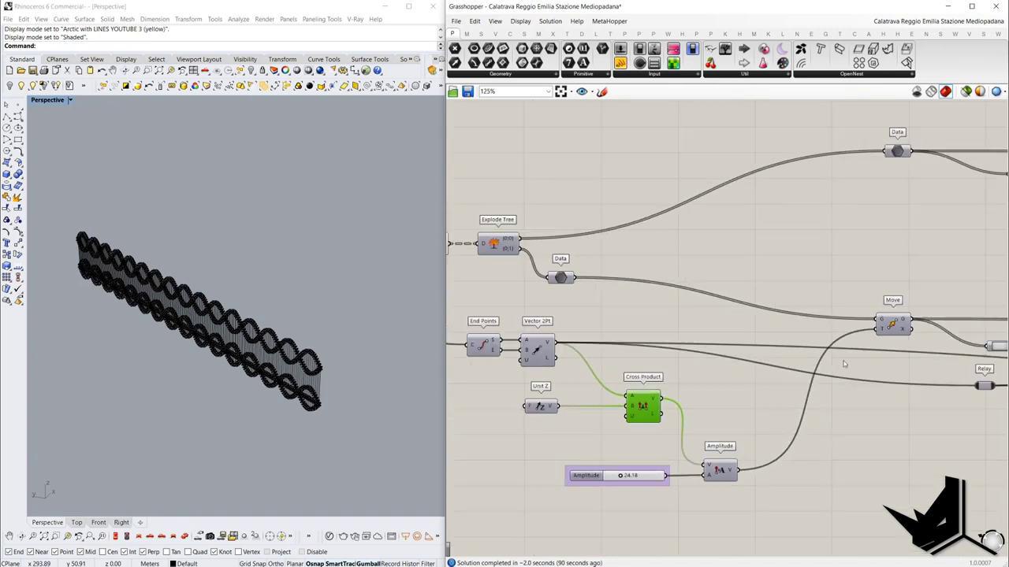
pyautogui.moveTo(698, 424); pyautogui.dragTo(754, 493)
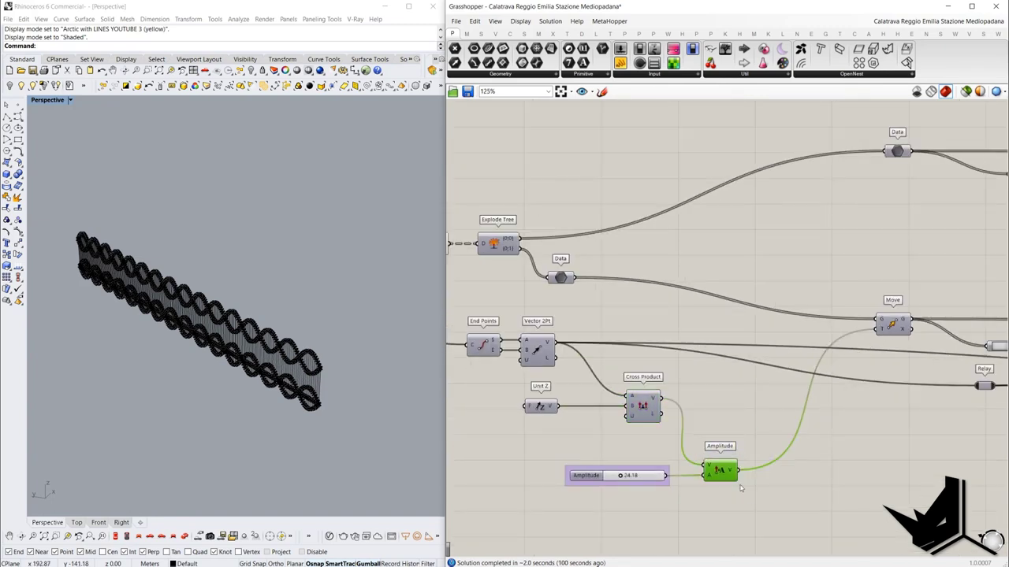
pyautogui.click(563, 280)
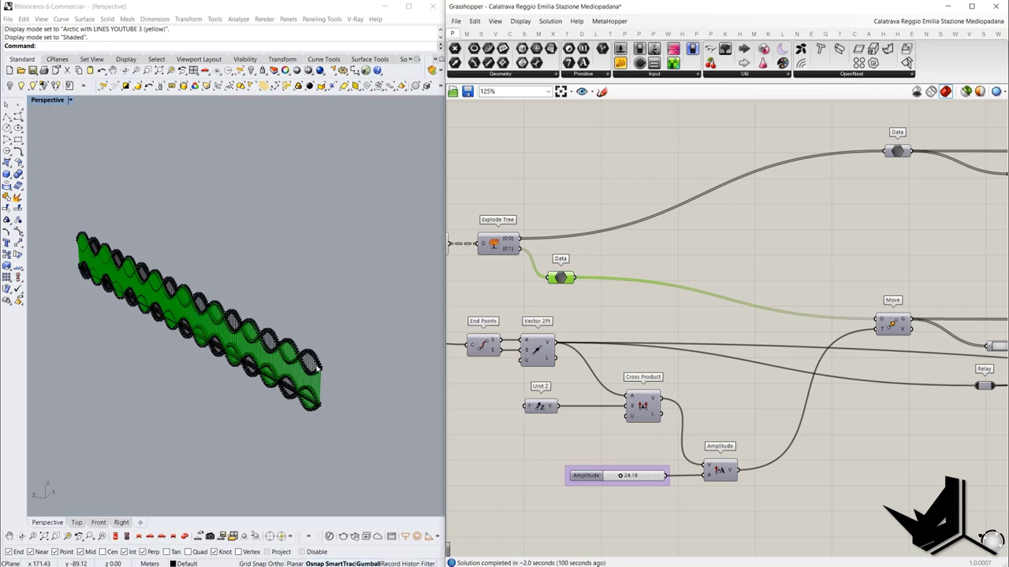
pyautogui.click(892, 324)
pyautogui.rightClick(861, 269)
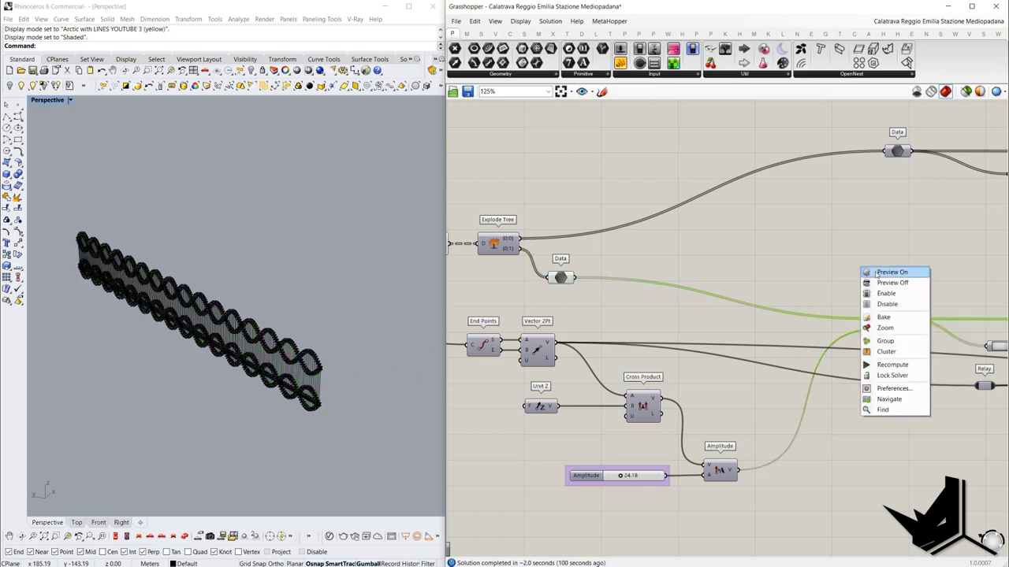
pyautogui.click(871, 275)
# Position the Param Viewer attached to the Line output above Explode Tree and inspect how the data branches are split
pyautogui.moveTo(645, 284); pyautogui.dragTo(739, 292, button='right')
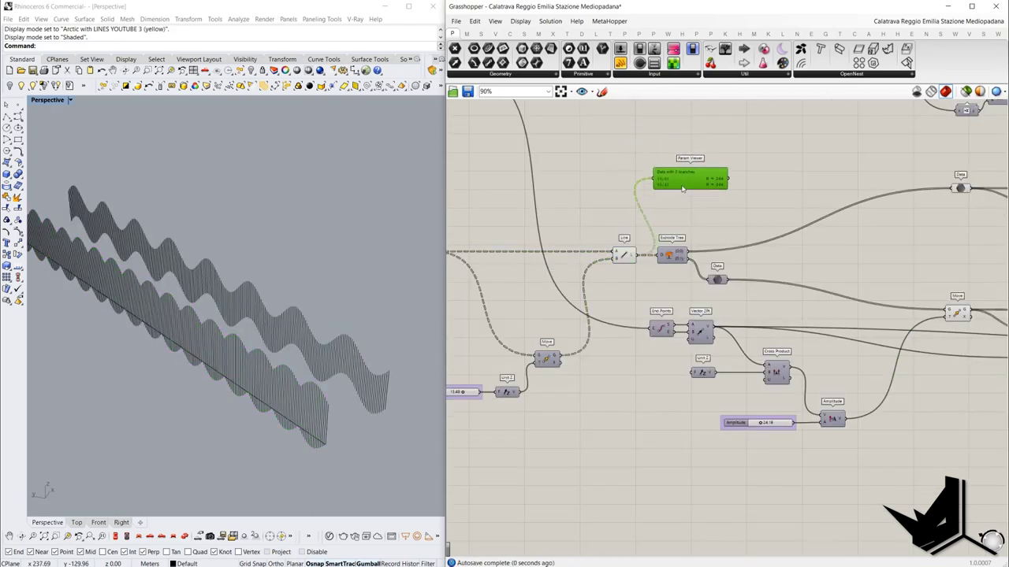
pyautogui.moveTo(676, 179); pyautogui.dragTo(683, 203)
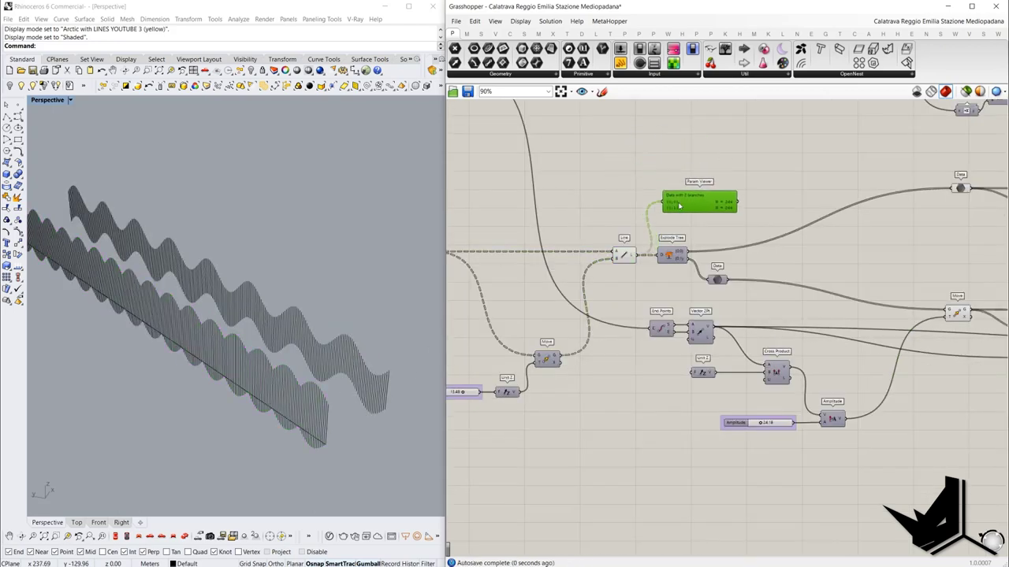
pyautogui.scroll(2, 683, 203)
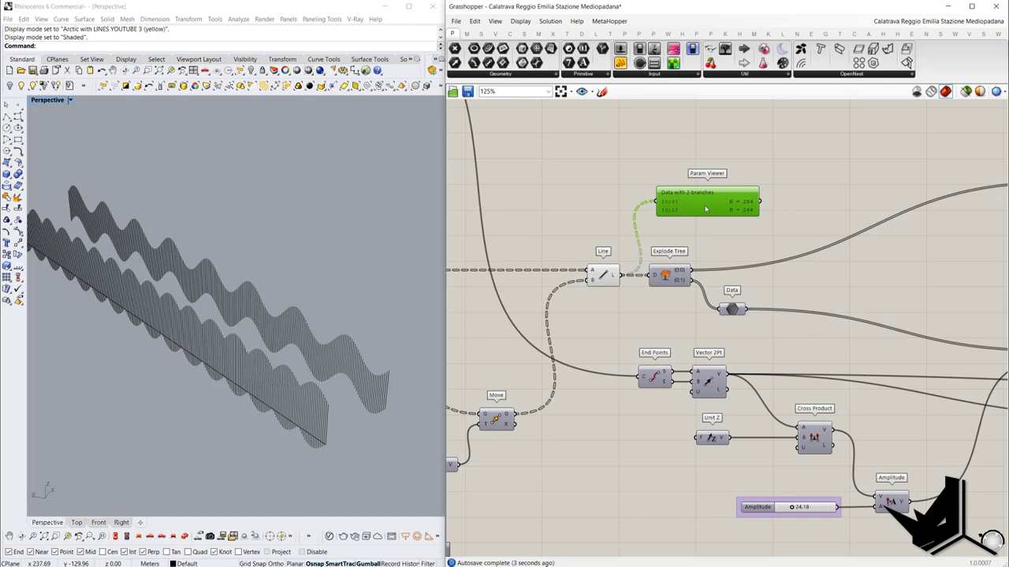
pyautogui.moveTo(738, 277); pyautogui.dragTo(661, 280, button='right')
pyautogui.moveTo(565, 240); pyautogui.dragTo(622, 306)
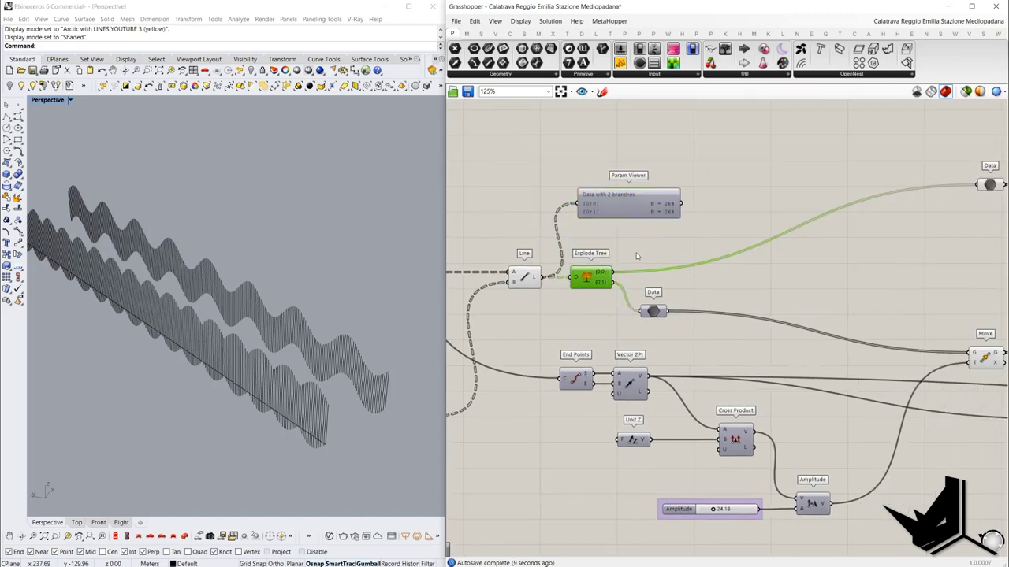
# Highlight the first branch's Data parameter and turn off the Line component's preview
pyautogui.moveTo(639, 253); pyautogui.dragTo(604, 255, button='right')
pyautogui.click(956, 186)
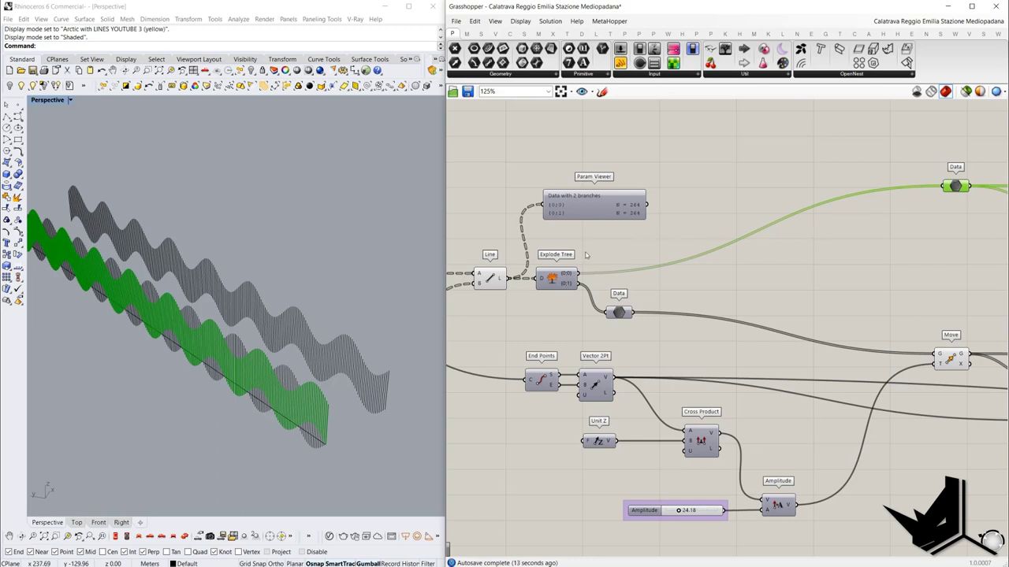
pyautogui.moveTo(918, 371); pyautogui.dragTo(858, 351, button='right')
pyautogui.moveTo(682, 300); pyautogui.dragTo(736, 301, button='right')
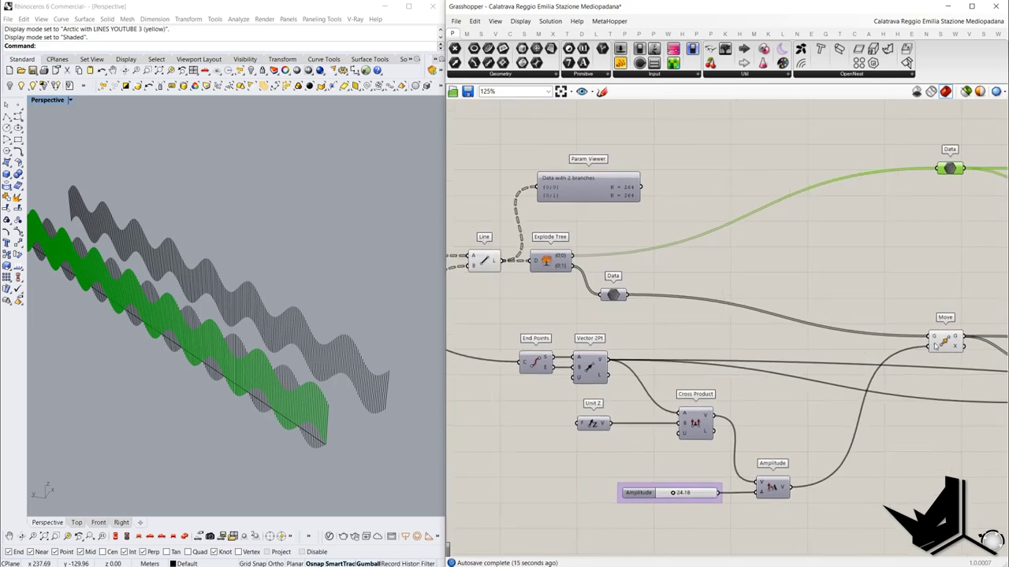
pyautogui.click(479, 261)
pyautogui.rightClick(490, 192)
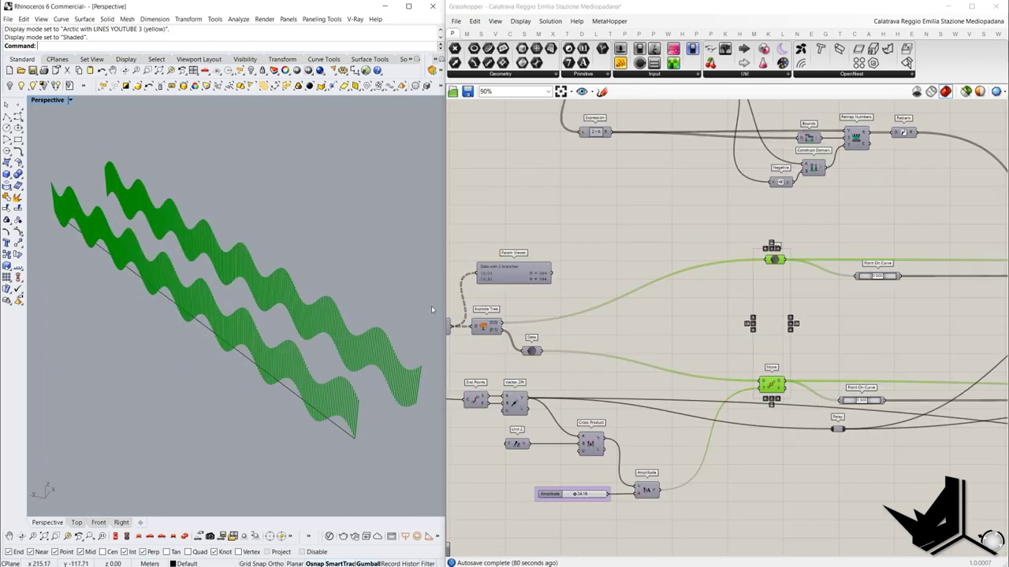
# Bring up the 01.jpg facade photo in Photos and trace a wave across the facade's mid-height on a screen capture
pyautogui.hotkey('alt', 'Tab')
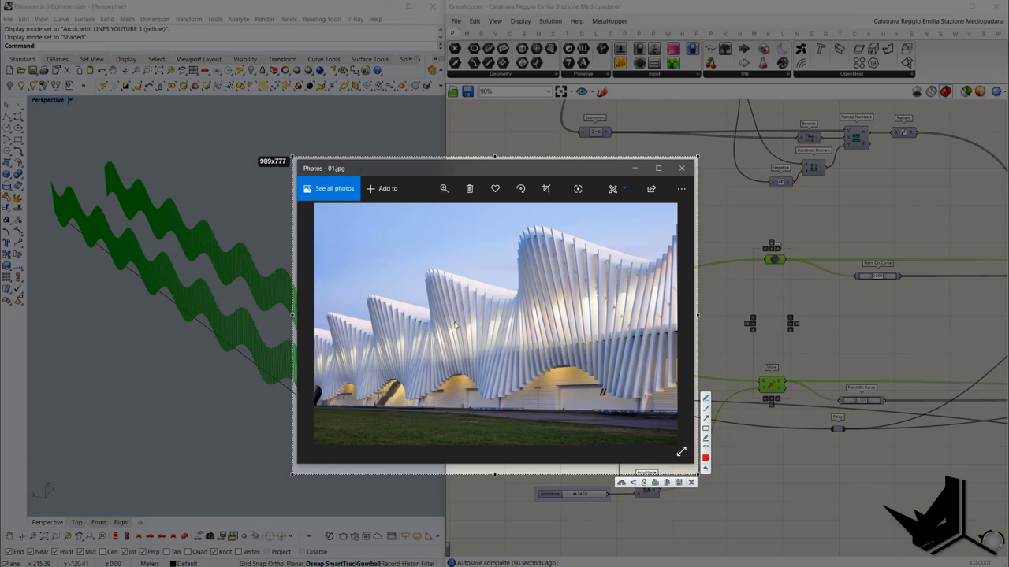
pyautogui.click(455, 323)
pyautogui.click(461, 323)
pyautogui.moveTo(482, 336); pyautogui.dragTo(529, 341)
pyautogui.moveTo(537, 336); pyautogui.dragTo(541, 332)
pyautogui.moveTo(466, 327)
pyautogui.mouseDown()
pyautogui.moveTo(322, 363)
pyautogui.moveTo(501, 344)
pyautogui.moveTo(594, 316)
pyautogui.moveTo(672, 327)
pyautogui.moveTo(698, 314)
pyautogui.mouseUp()
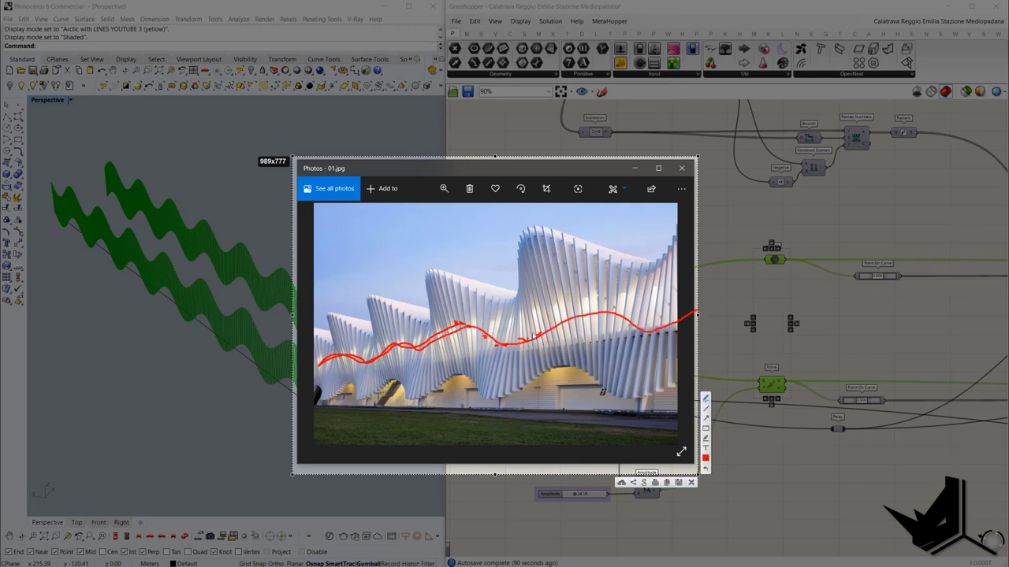
# Continue the red mid-height wave on the facade photo, and sketch a lengthwise axis line with an arrowhead on a fresh capture
pyautogui.moveTo(555, 330)
pyautogui.mouseDown()
pyautogui.moveTo(607, 313)
pyautogui.moveTo(633, 325)
pyautogui.mouseUp()
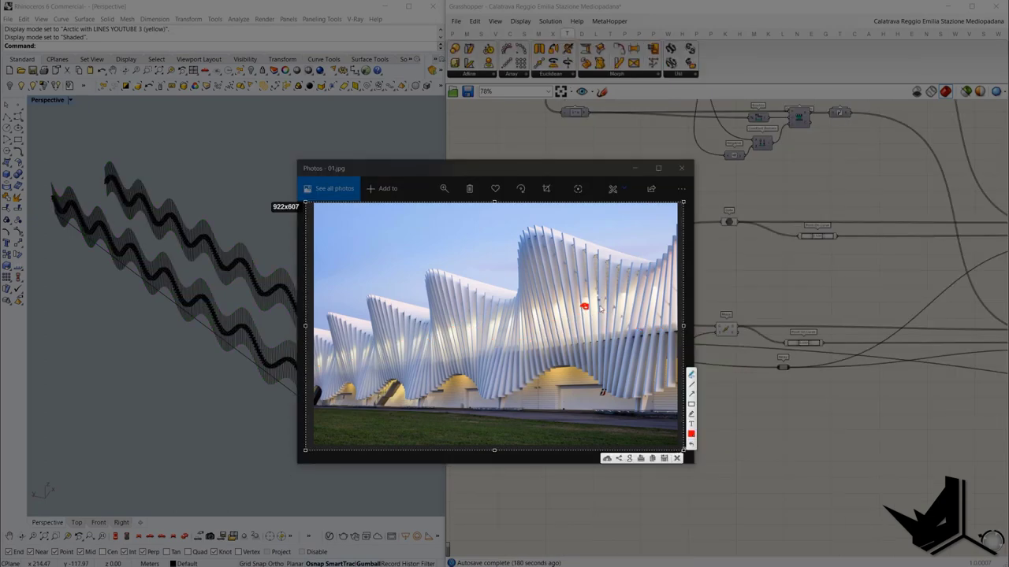
pyautogui.moveTo(599, 314); pyautogui.dragTo(602, 316)
pyautogui.moveTo(319, 369); pyautogui.dragTo(649, 314)
pyautogui.moveTo(347, 361)
pyautogui.mouseDown()
pyautogui.moveTo(328, 381)
pyautogui.moveTo(353, 383)
pyautogui.mouseUp()
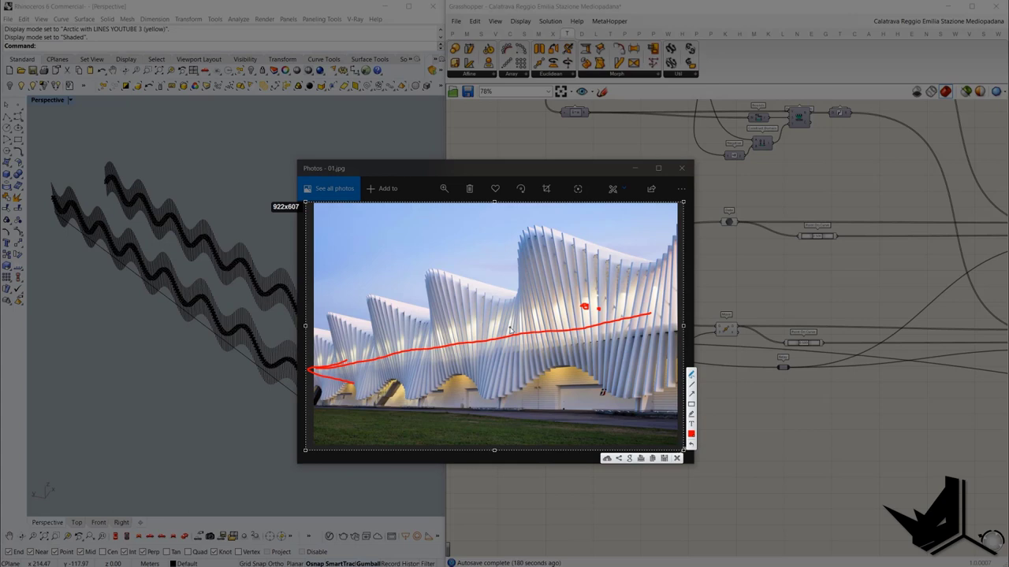
pyautogui.moveTo(662, 312); pyautogui.dragTo(663, 314)
pyautogui.moveTo(316, 366); pyautogui.dragTo(304, 368)
# Mark rotated lines along individual fins on the captured facade photo, and dismiss the screen capture
pyautogui.moveTo(550, 240); pyautogui.dragTo(569, 365)
pyautogui.moveTo(566, 360)
pyautogui.mouseDown()
pyautogui.moveTo(521, 252)
pyautogui.moveTo(533, 368)
pyautogui.mouseUp()
pyautogui.moveTo(500, 291); pyautogui.dragTo(518, 377)
pyautogui.moveTo(513, 308); pyautogui.dragTo(517, 373)
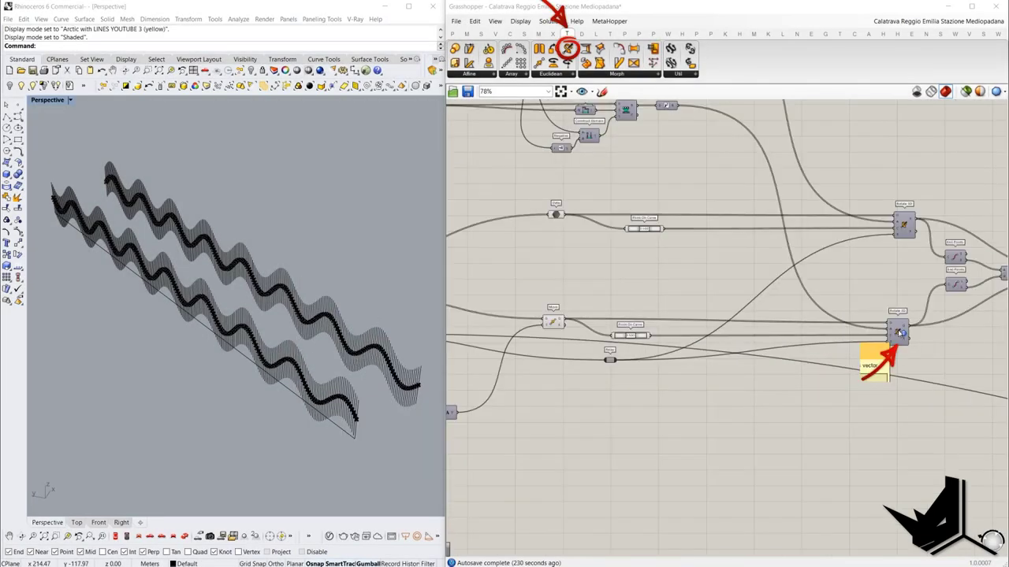
pyautogui.press('Escape')
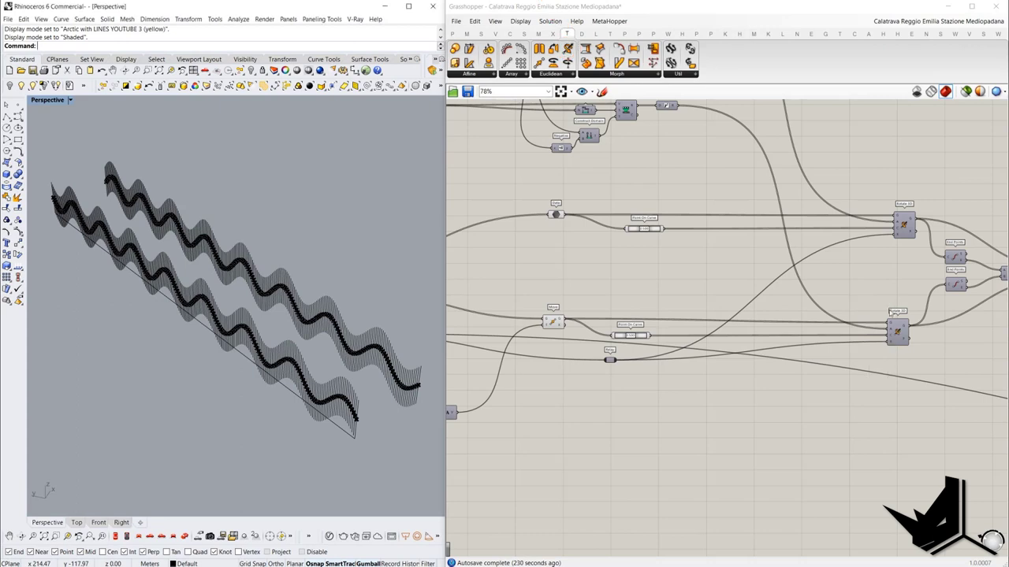
# Highlight the Point On Curve fed by the second branch's Move, and inspect the lower Rotate 3D's Axis input
pyautogui.click(552, 323)
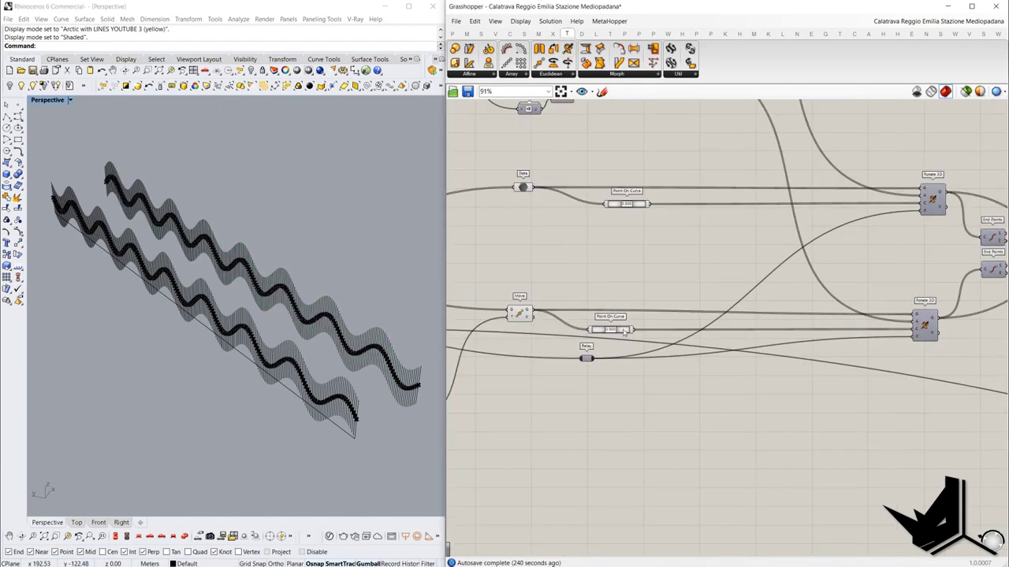
pyautogui.click(624, 331)
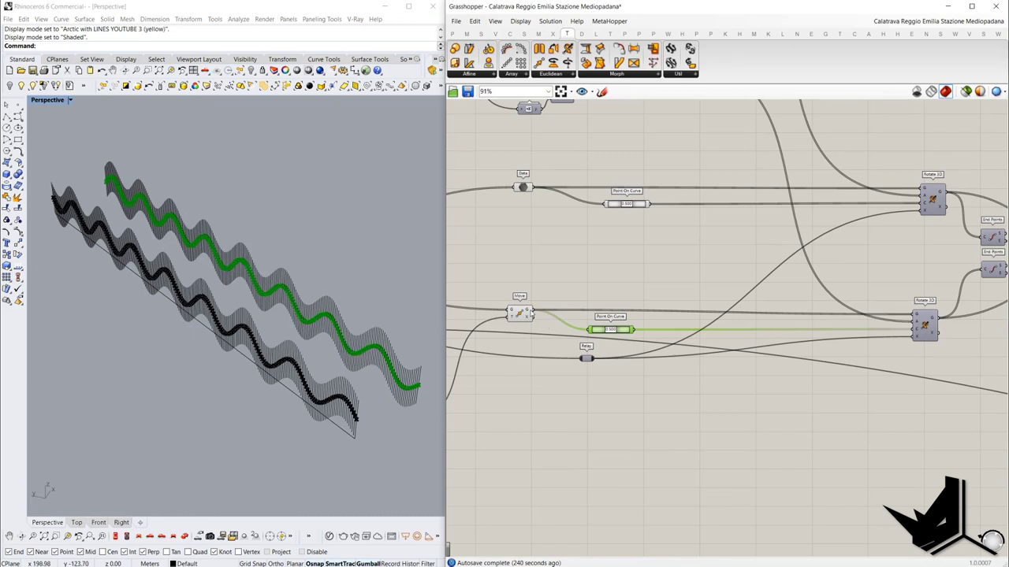
pyautogui.click(886, 338)
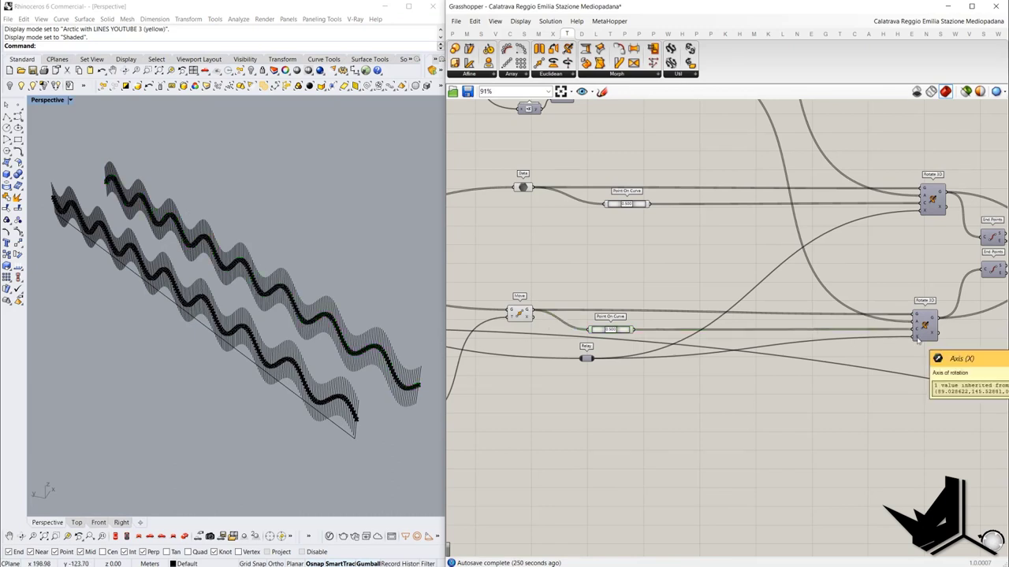
# Locate the Vector 2Pt that supplies the rotation axis, and inspect the Angle input of the lower Rotate 3D
pyautogui.moveTo(473, 322); pyautogui.dragTo(769, 307, button='right')
pyautogui.scroll(1, 769, 307)
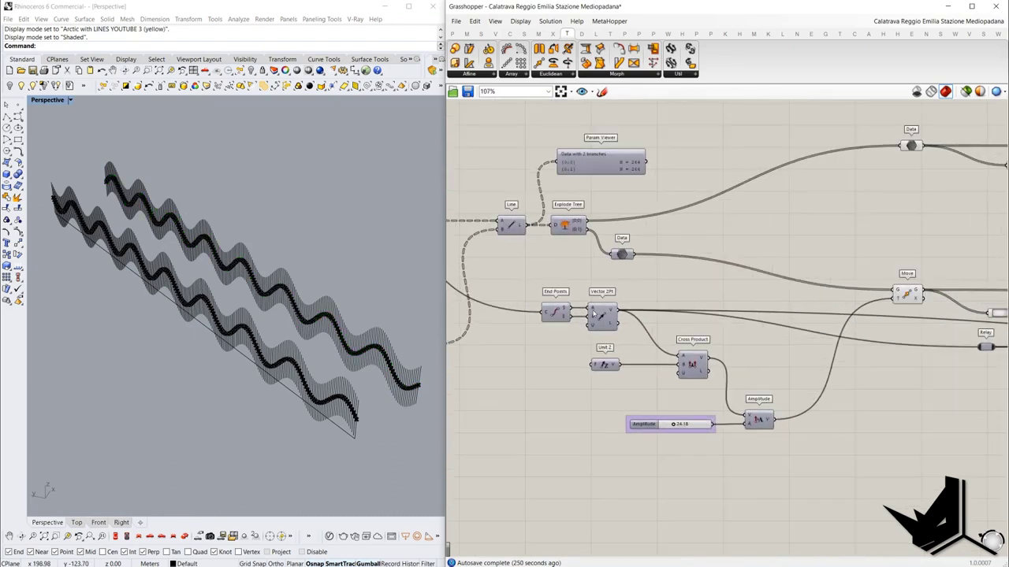
pyautogui.click(599, 315)
pyautogui.scroll(-4, 657, 313)
pyautogui.moveTo(808, 341); pyautogui.dragTo(623, 366, button='right')
pyautogui.scroll(4, 844, 341)
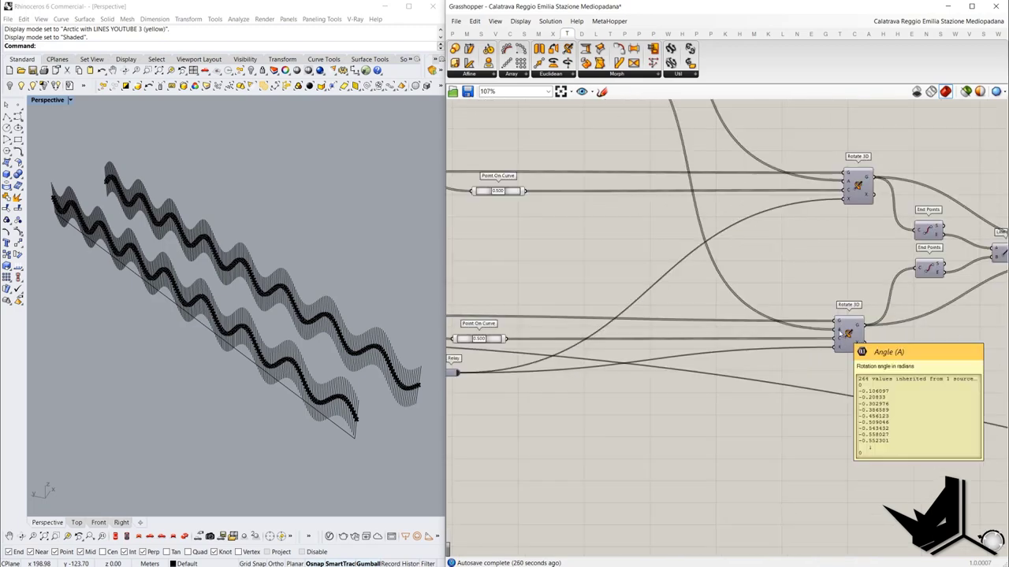
# Trace the Sine component's output across the definition to the upper Explode Tree that splits its values
pyautogui.scroll(-2, 794, 303)
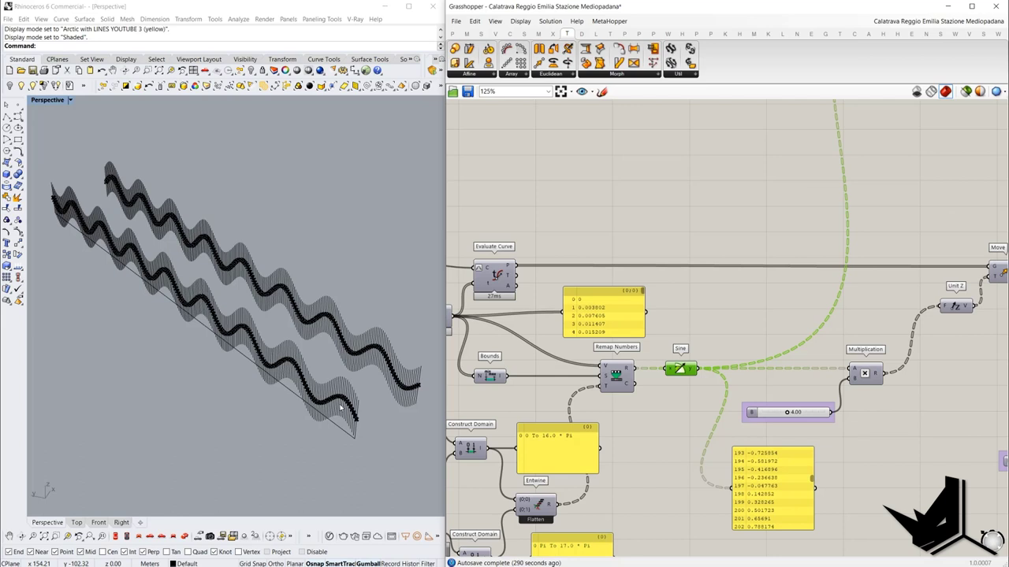
pyautogui.scroll(-3, 621, 396)
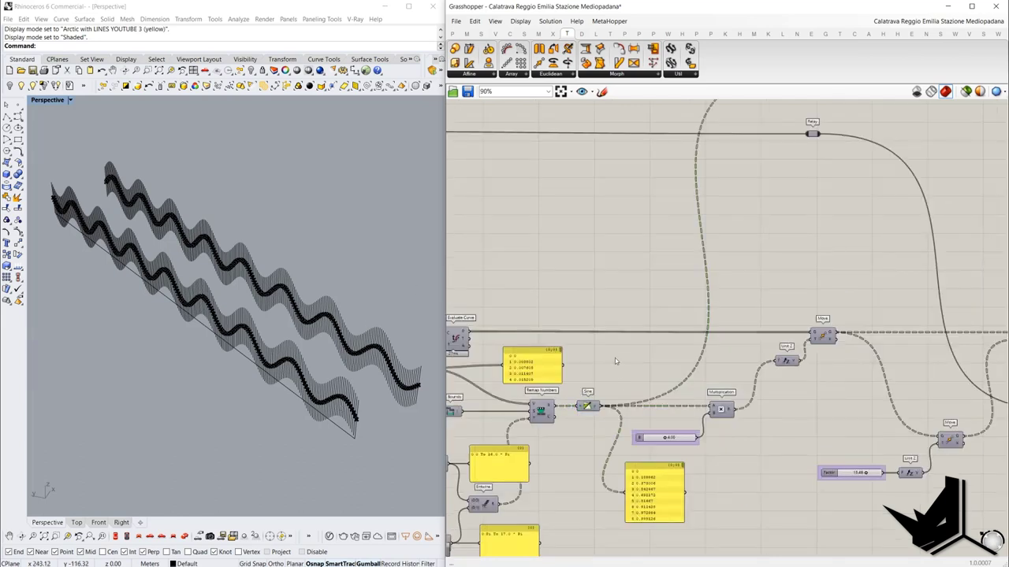
pyautogui.moveTo(654, 303); pyautogui.dragTo(544, 398, button='right')
pyautogui.moveTo(702, 261); pyautogui.dragTo(512, 355, button='right')
pyautogui.moveTo(817, 321); pyautogui.dragTo(610, 311, button='right')
pyautogui.scroll(1, 624, 276)
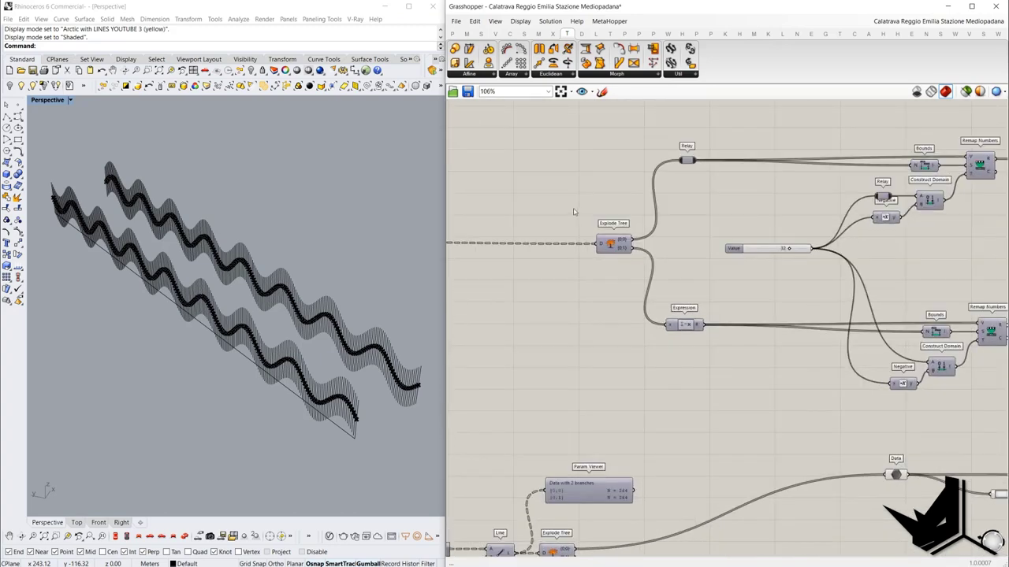
# Highlight the upper Explode Tree, inspect the upper Remap Numbers' Value and Source inputs, and select its Bounds component
pyautogui.moveTo(573, 212); pyautogui.dragTo(662, 286)
pyautogui.moveTo(629, 234); pyautogui.dragTo(501, 280, button='right')
pyautogui.moveTo(456, 256); pyautogui.dragTo(527, 286)
pyautogui.moveTo(599, 239); pyautogui.dragTo(570, 239, button='right')
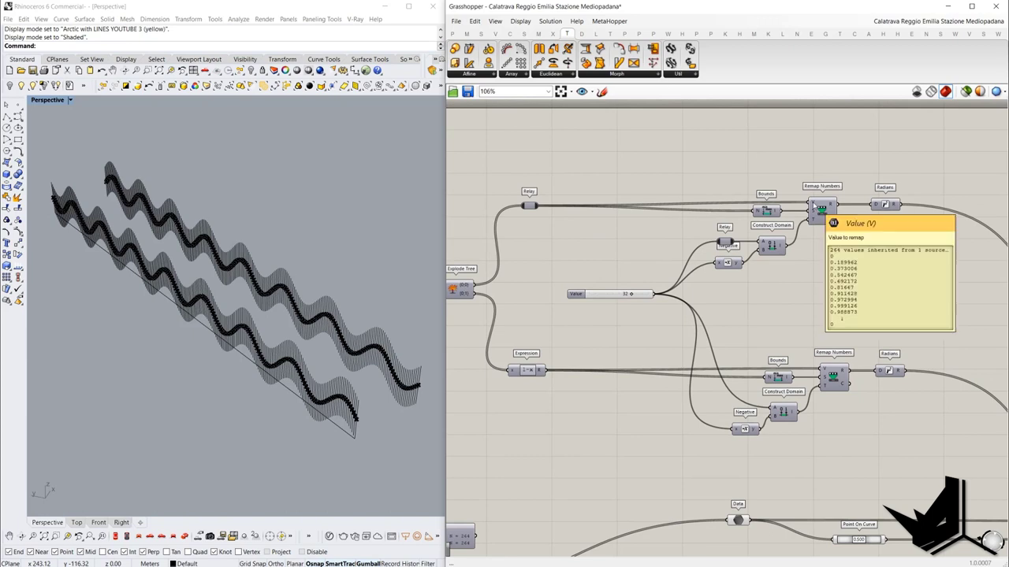
pyautogui.moveTo(815, 216)
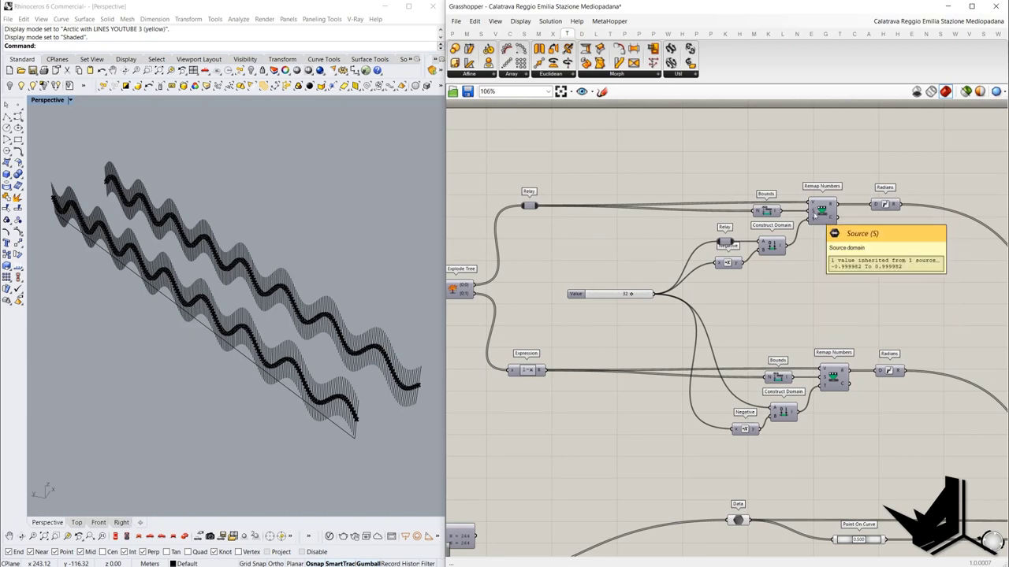
pyautogui.click(766, 212)
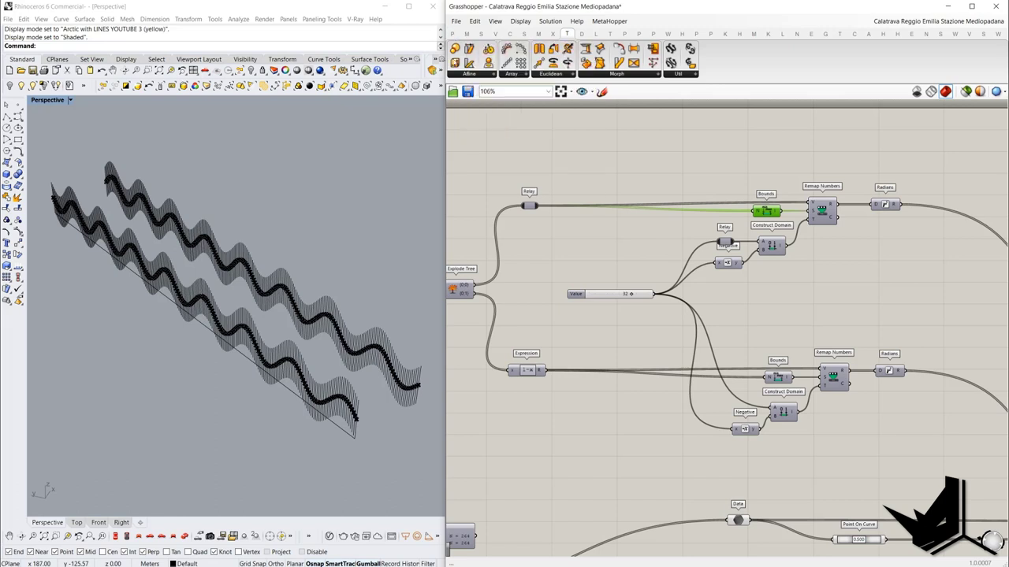
# Set the Value slider that feeds both Construct Domain branches to 30
pyautogui.scroll(3, 626, 293)
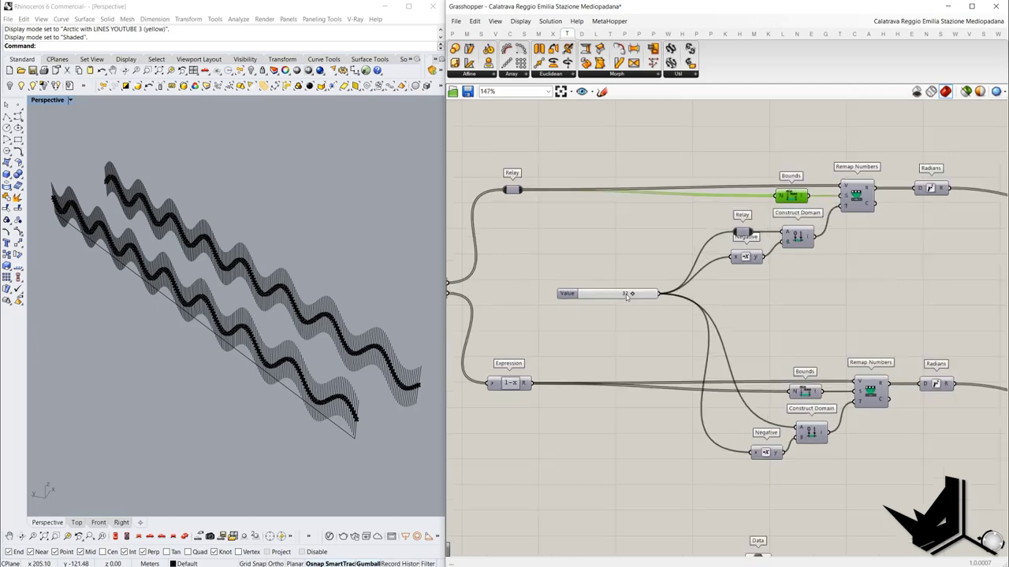
pyautogui.doubleClick(604, 293)
pyautogui.write('30')
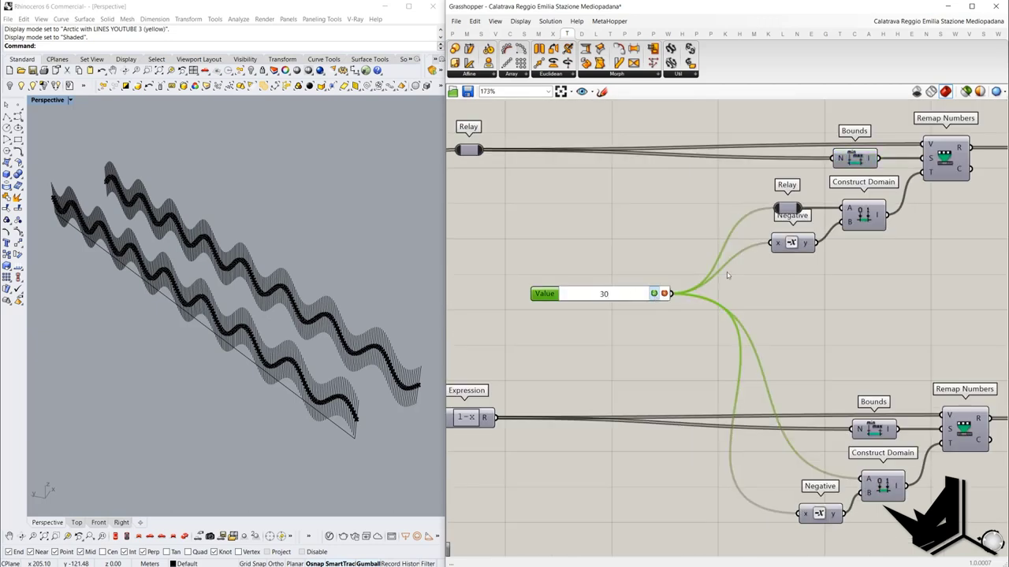
pyautogui.press('Return')
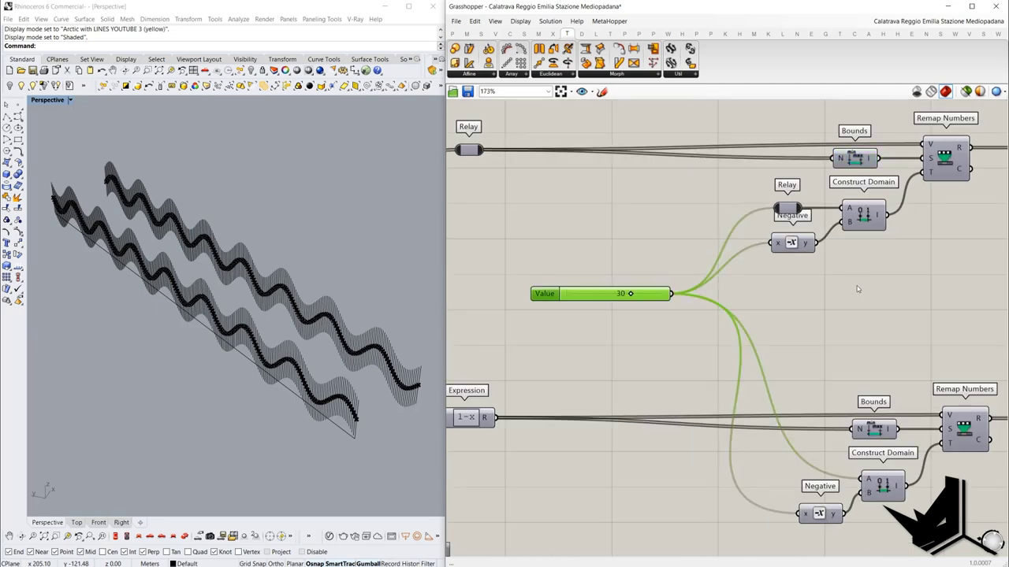
# Add a Panel beside the upper Construct Domain and connect the component's domain output to it
pyautogui.click(453, 34)
pyautogui.click(621, 63)
pyautogui.click(906, 265)
pyautogui.moveTo(877, 268); pyautogui.dragTo(723, 299, button='right')
pyautogui.moveTo(724, 298); pyautogui.dragTo(796, 287)
pyautogui.moveTo(734, 248); pyautogui.dragTo(789, 285)
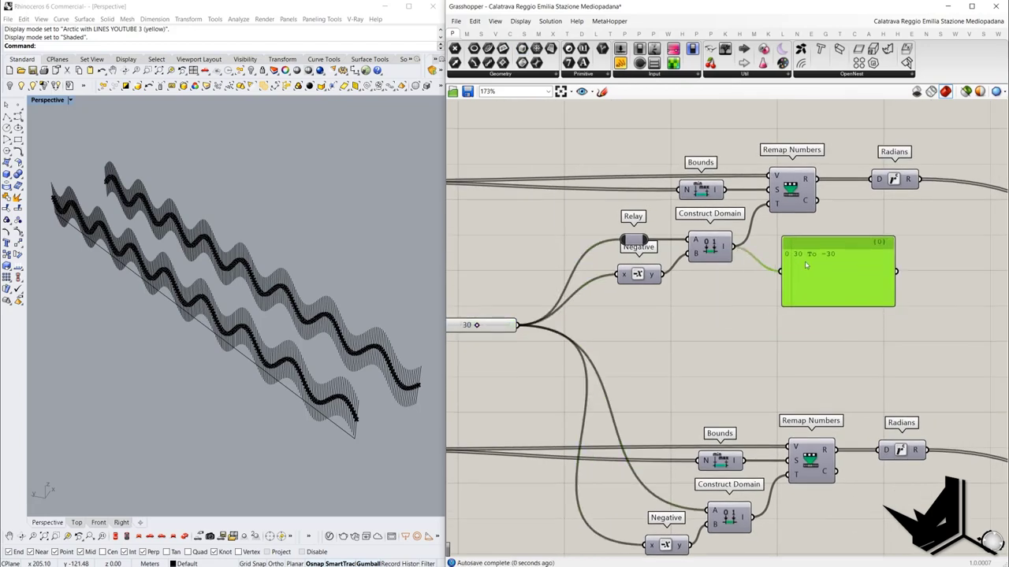
# Move the upper Negative component clear of the Relay, highlight the Value slider, and shift the domain Panel slightly lower
pyautogui.moveTo(738, 313); pyautogui.dragTo(795, 341, button='right')
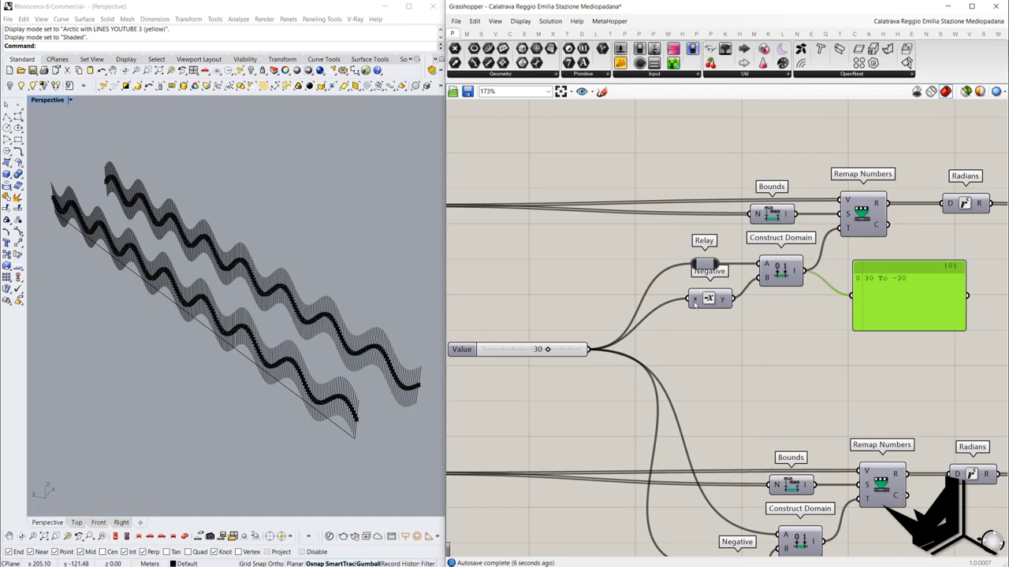
pyautogui.moveTo(716, 300); pyautogui.dragTo(714, 312)
pyautogui.moveTo(648, 319); pyautogui.dragTo(693, 312, button='right')
pyautogui.moveTo(477, 313); pyautogui.dragTo(661, 374)
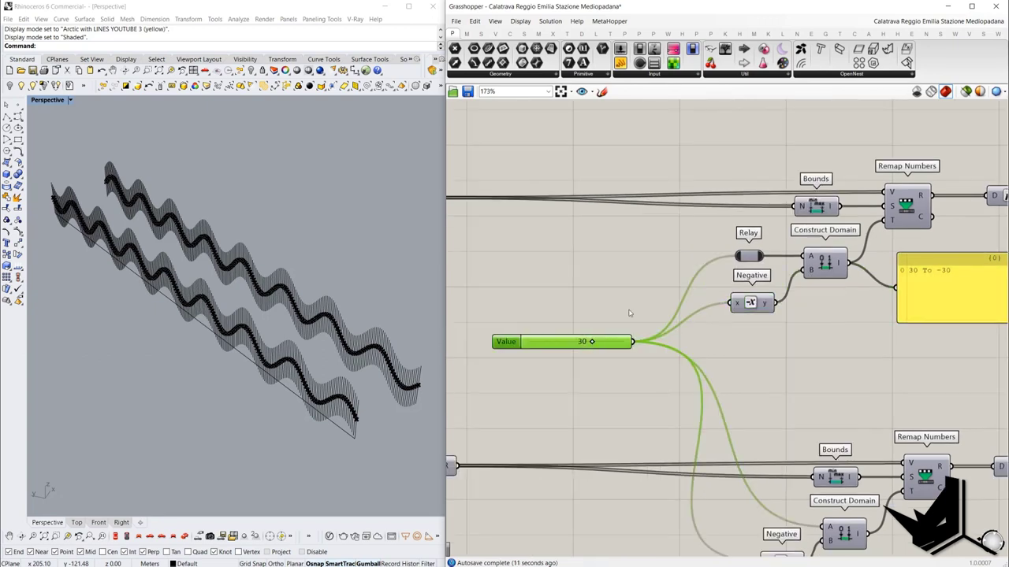
pyautogui.moveTo(809, 331); pyautogui.dragTo(679, 342, button='right')
pyautogui.moveTo(795, 302); pyautogui.dragTo(783, 325)
pyautogui.moveTo(767, 294); pyautogui.dragTo(829, 272, button='right')
# Return to the Sine component in the wave definition and highlight its outgoing connections
pyautogui.scroll(-1, 829, 272)
pyautogui.scroll(-4, 836, 255)
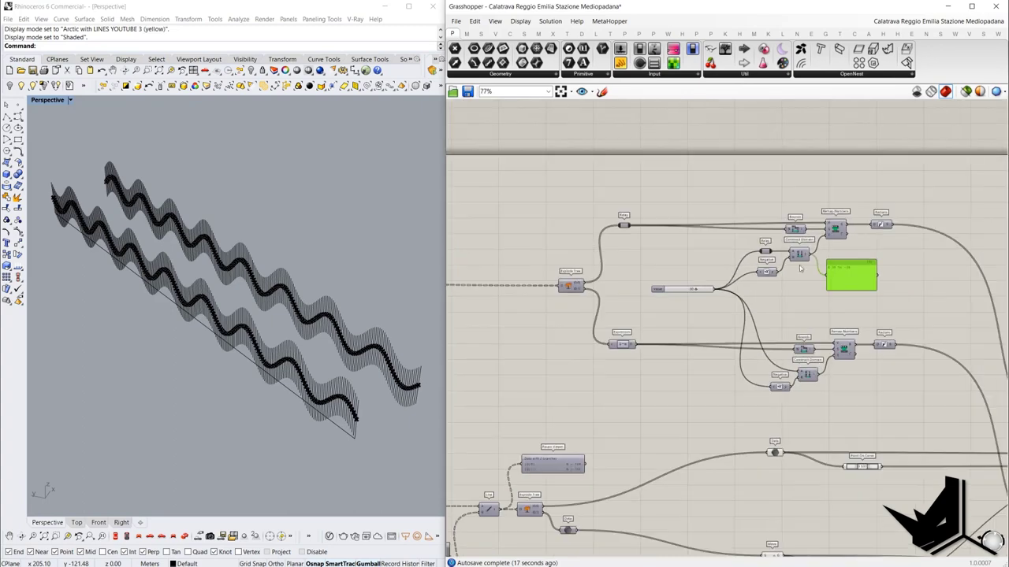
pyautogui.moveTo(521, 362); pyautogui.dragTo(670, 293, button='right')
pyautogui.moveTo(614, 242); pyautogui.dragTo(734, 212, button='right')
pyautogui.moveTo(496, 410); pyautogui.dragTo(724, 277, button='right')
pyautogui.scroll(3, 621, 314)
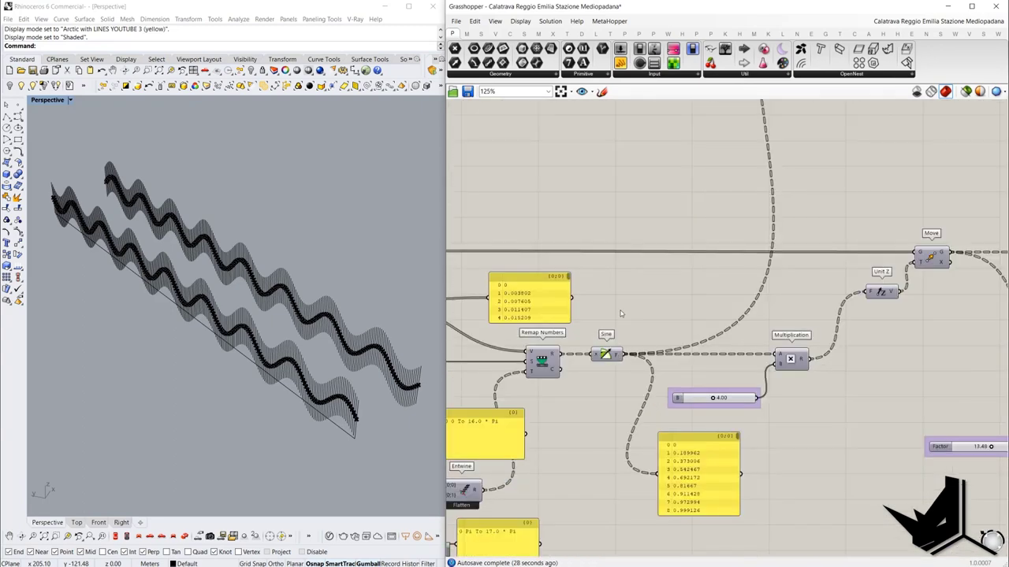
pyautogui.scroll(-2, 620, 313)
pyautogui.moveTo(594, 324); pyautogui.dragTo(635, 371)
pyautogui.scroll(-3, 632, 361)
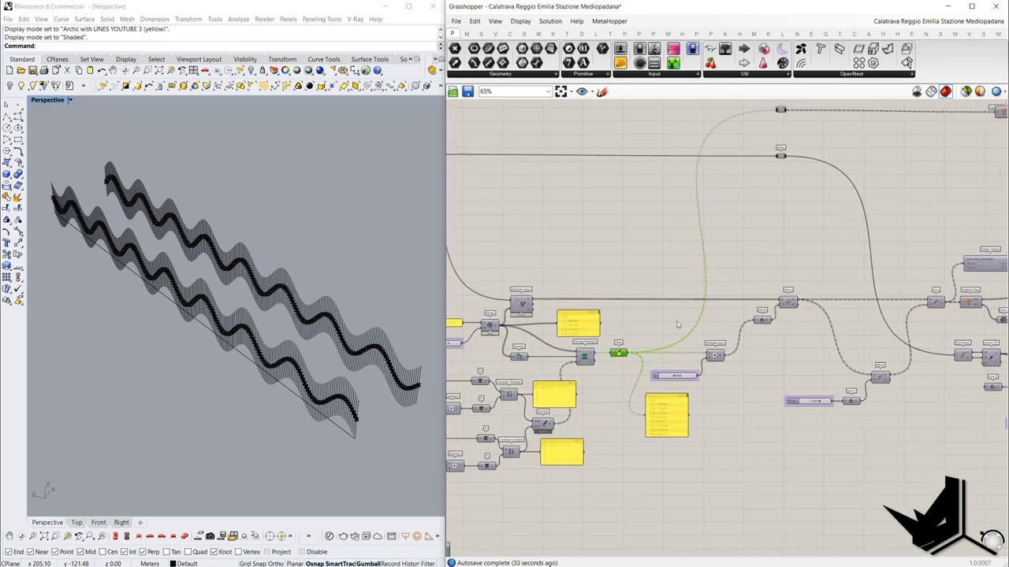
# Select the Radians component after the upper Remap Numbers and inspect its description
pyautogui.moveTo(896, 224); pyautogui.dragTo(642, 304, button='right')
pyautogui.scroll(3, 916, 193)
pyautogui.moveTo(913, 199); pyautogui.dragTo(547, 279, button='right')
pyautogui.click(714, 189)
pyautogui.scroll(2, 714, 189)
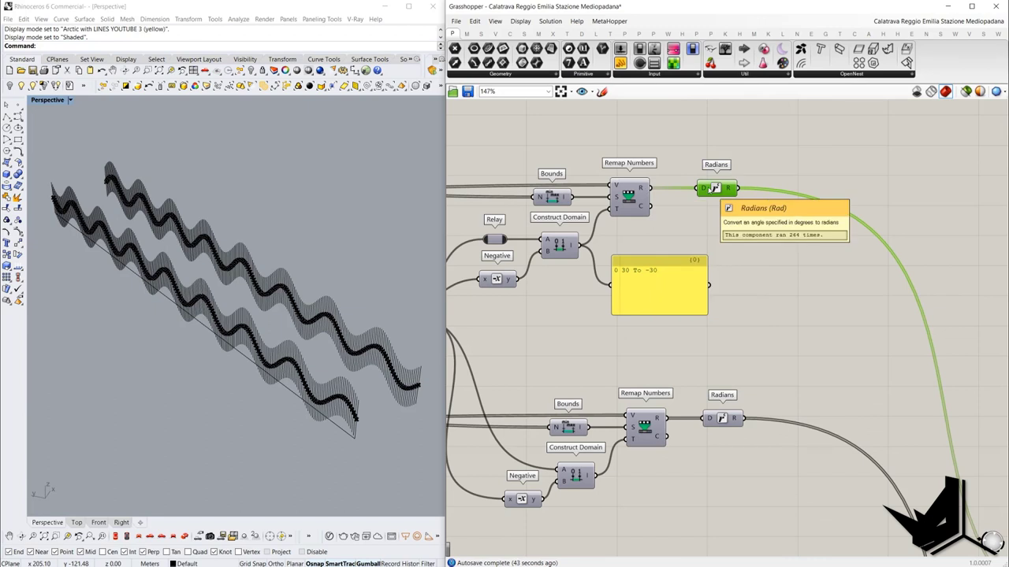
# Turn on the preview of the upper Rotate 3D component
pyautogui.scroll(-4, 699, 180)
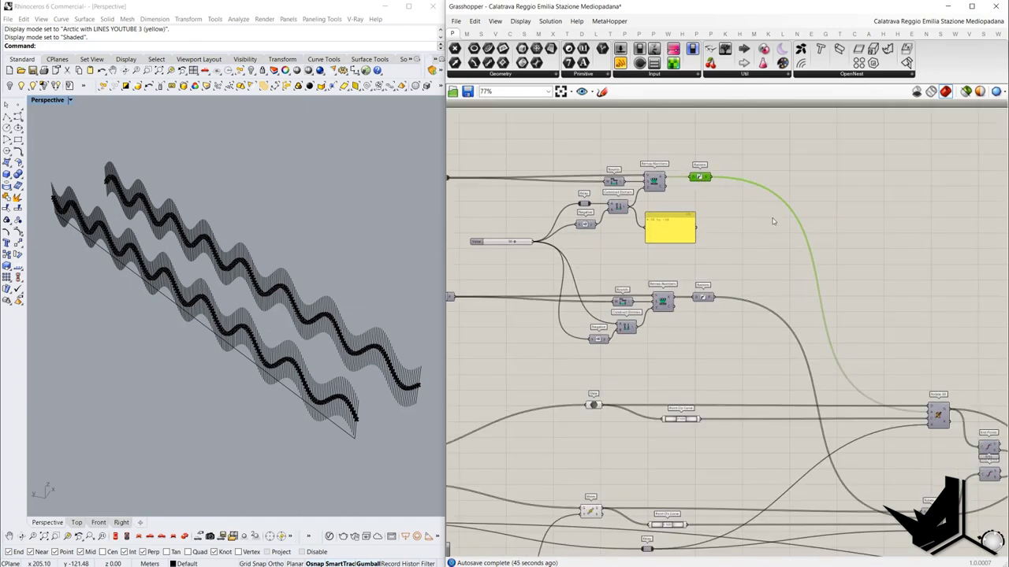
pyautogui.click(937, 415)
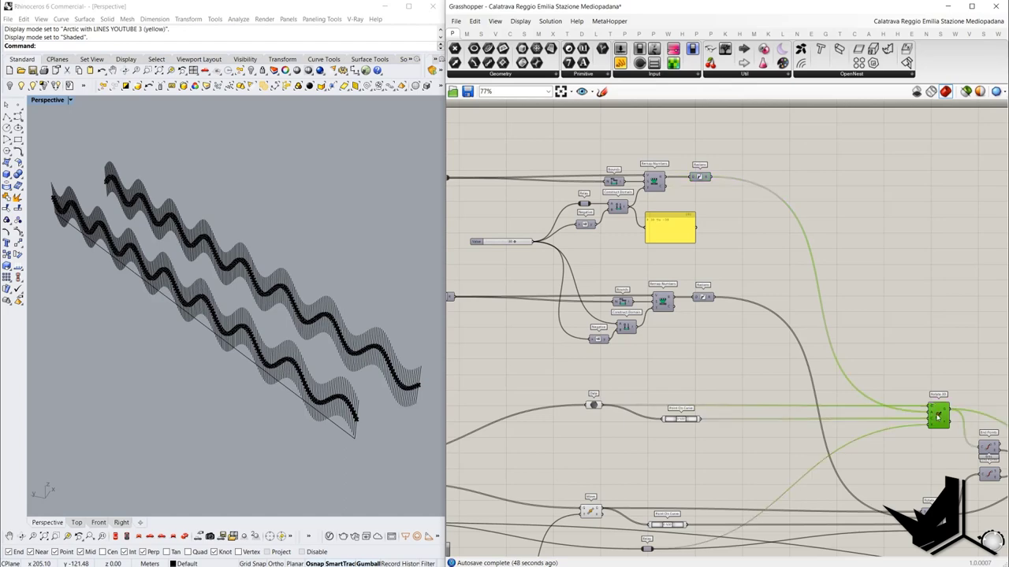
pyautogui.rightClick(923, 339)
pyautogui.click(929, 342)
# Turn off the preview of the first branch's Data parameter and Point On Curve, and view the rotated lines in perspective
pyautogui.moveTo(713, 305); pyautogui.dragTo(808, 306, button='right')
pyautogui.scroll(-3, 808, 306)
pyautogui.scroll(3, 758, 380)
pyautogui.moveTo(825, 393); pyautogui.dragTo(694, 334)
pyautogui.rightClick(689, 325)
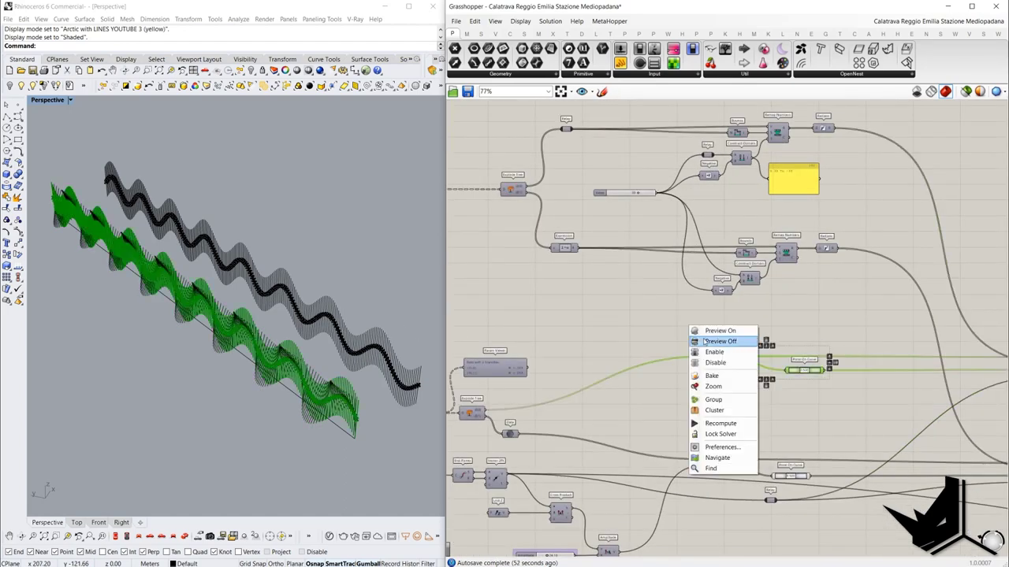
pyautogui.click(707, 342)
pyautogui.click(664, 325)
pyautogui.moveTo(370, 347); pyautogui.dragTo(339, 358, button='right')
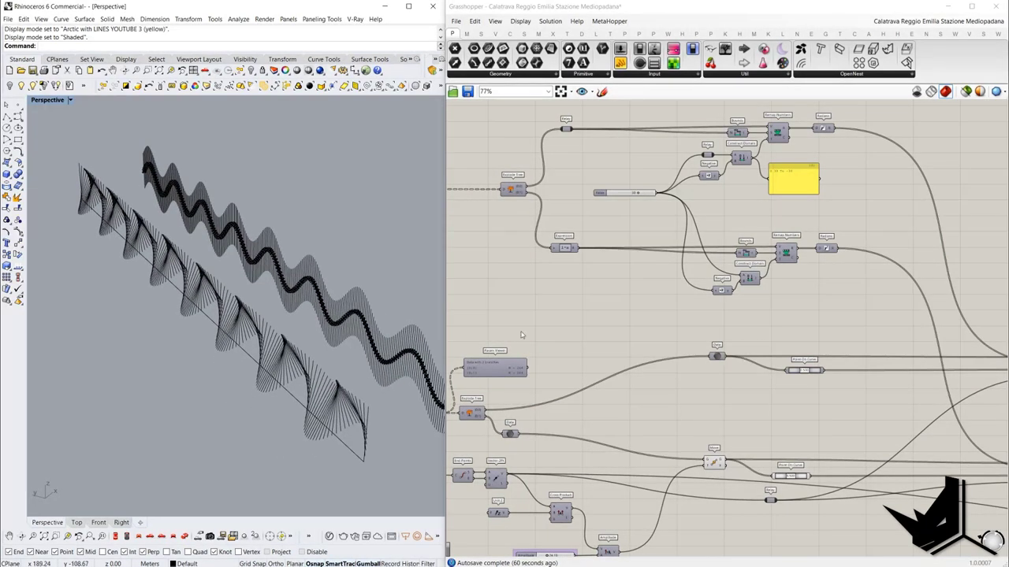
# Select the remapping group from the Value slider through Radians and follow its output toward both Rotate 3D angle inputs
pyautogui.moveTo(867, 309); pyautogui.dragTo(813, 304, button='right')
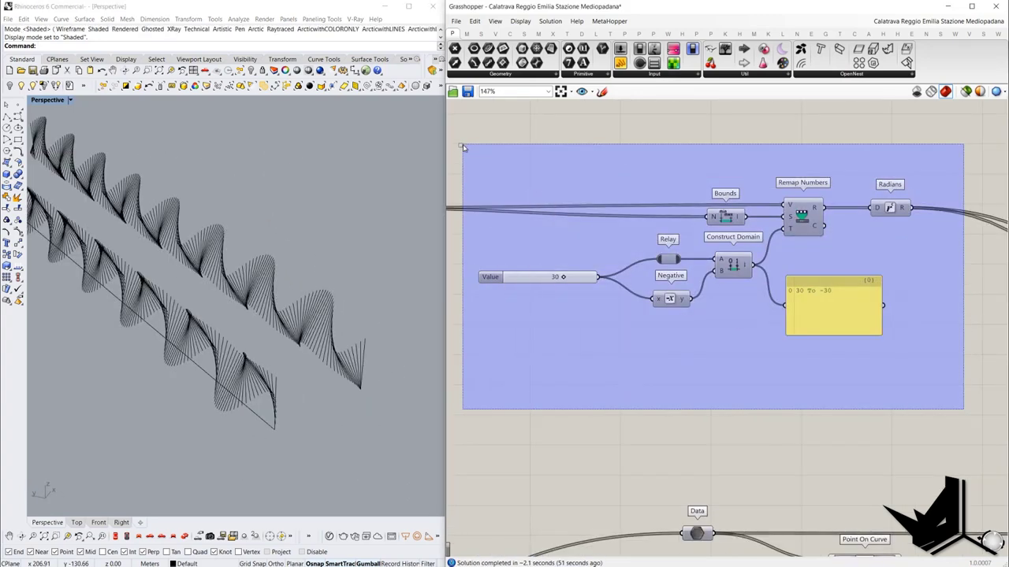
pyautogui.moveTo(957, 409); pyautogui.dragTo(876, 402)
pyautogui.scroll(-2, 616, 257)
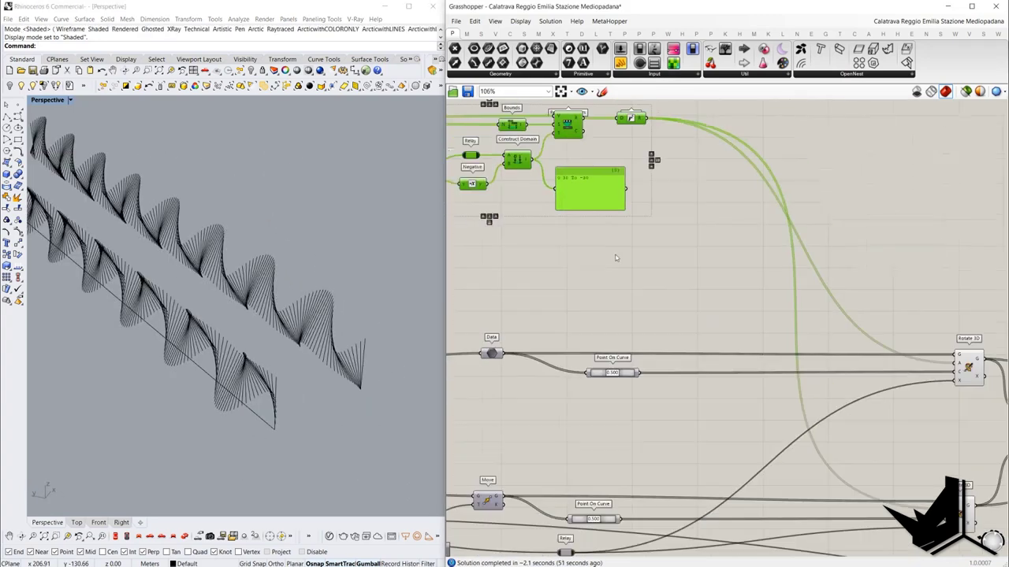
pyautogui.moveTo(796, 368); pyautogui.dragTo(668, 254, button='right')
# Select the lower Rotate 3D and view its rotated lines, and highlight both Rotate 3D components together
pyautogui.scroll(1, 870, 390)
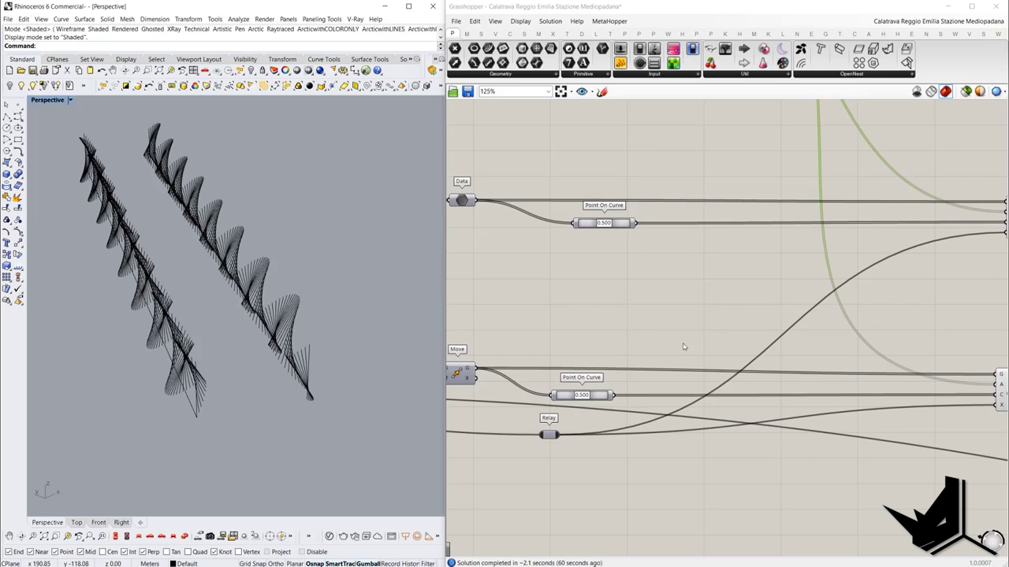
pyautogui.moveTo(820, 328); pyautogui.dragTo(612, 308, button='right')
pyautogui.scroll(2, 809, 358)
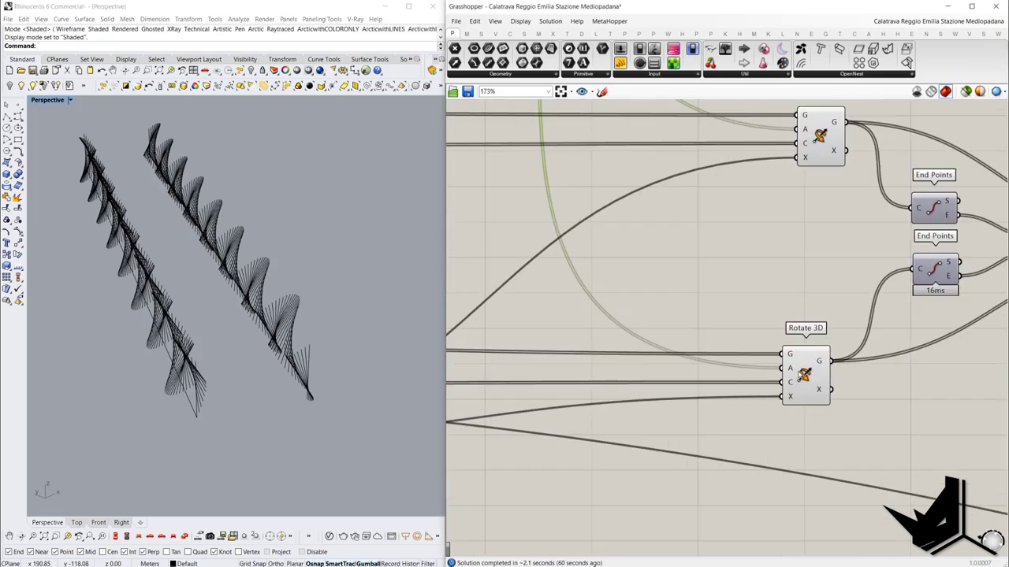
pyautogui.click(810, 357)
pyautogui.moveTo(279, 320); pyautogui.dragTo(347, 317, button='right')
pyautogui.scroll(-4, 784, 308)
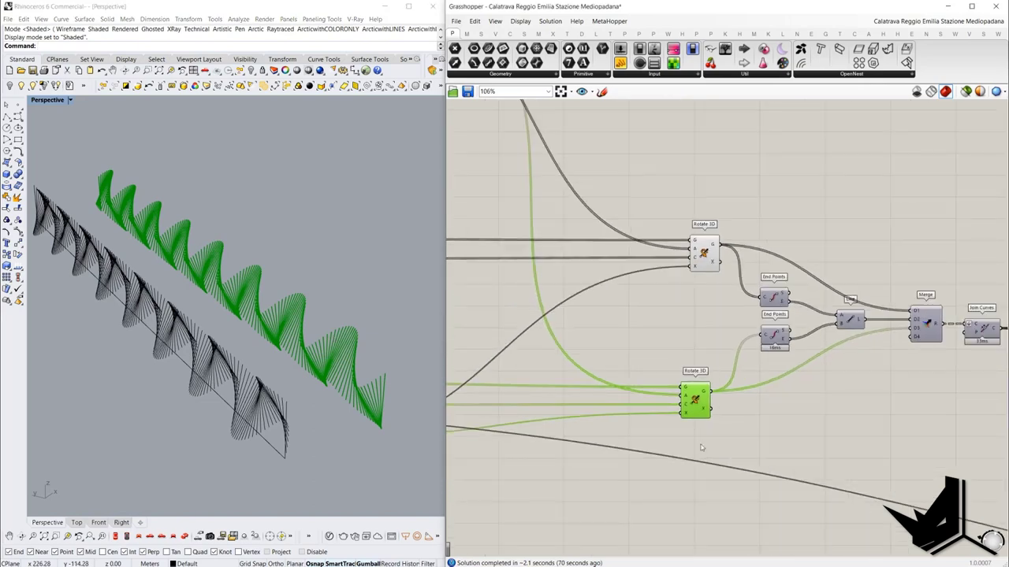
pyautogui.moveTo(706, 445); pyautogui.dragTo(681, 260)
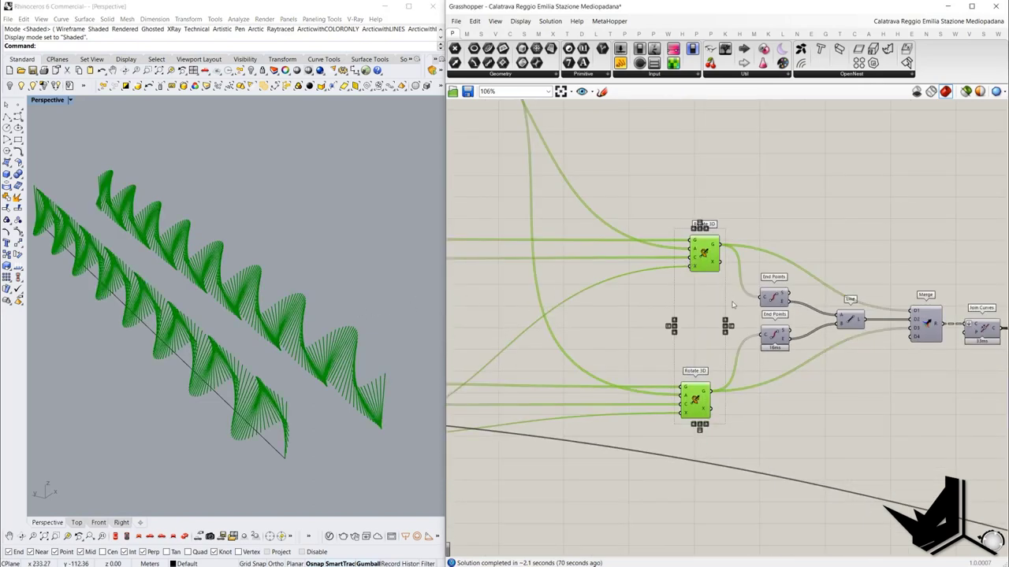
# Turn on the previews of both End Points components between the Rotate 3D branches and the Line component
pyautogui.moveTo(719, 344); pyautogui.dragTo(619, 342, button='right')
pyautogui.scroll(1, 669, 289)
pyautogui.click(676, 296)
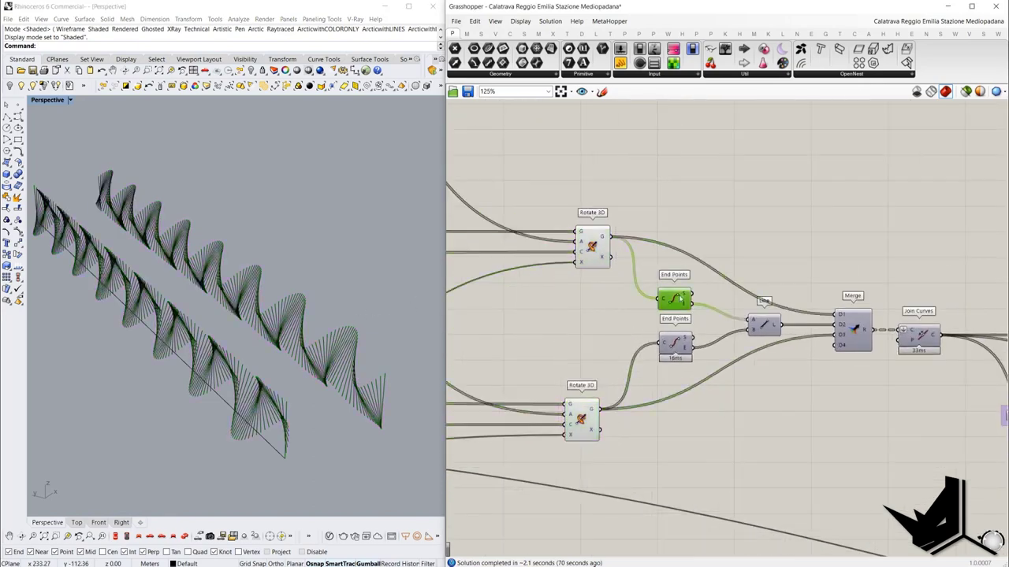
pyautogui.middleClick(708, 237)
pyautogui.click(738, 252)
pyautogui.click(674, 343)
pyautogui.middleClick(737, 235)
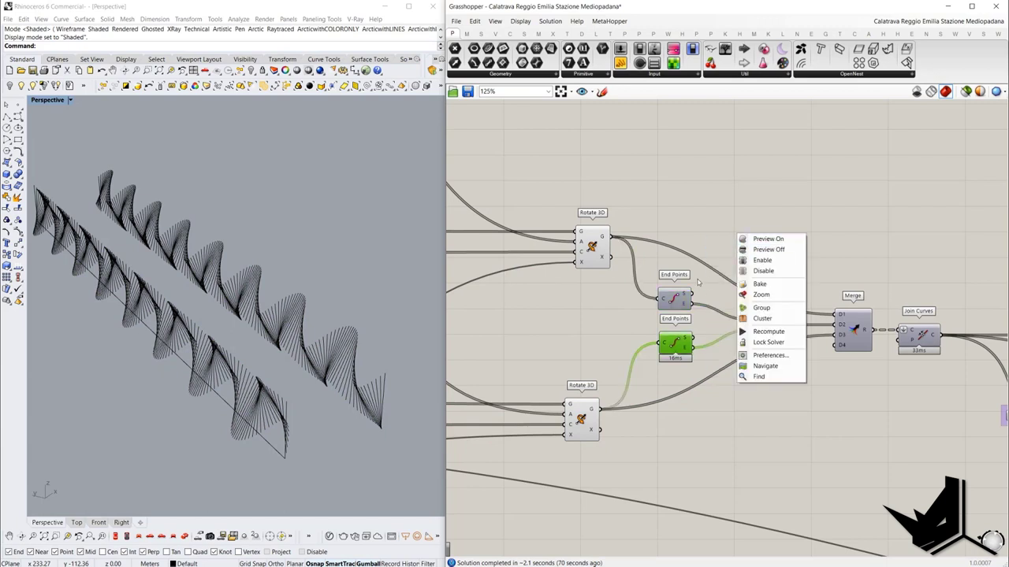
pyautogui.moveTo(699, 281); pyautogui.dragTo(672, 344)
pyautogui.middleClick(714, 214)
pyautogui.click(753, 229)
pyautogui.click(718, 230)
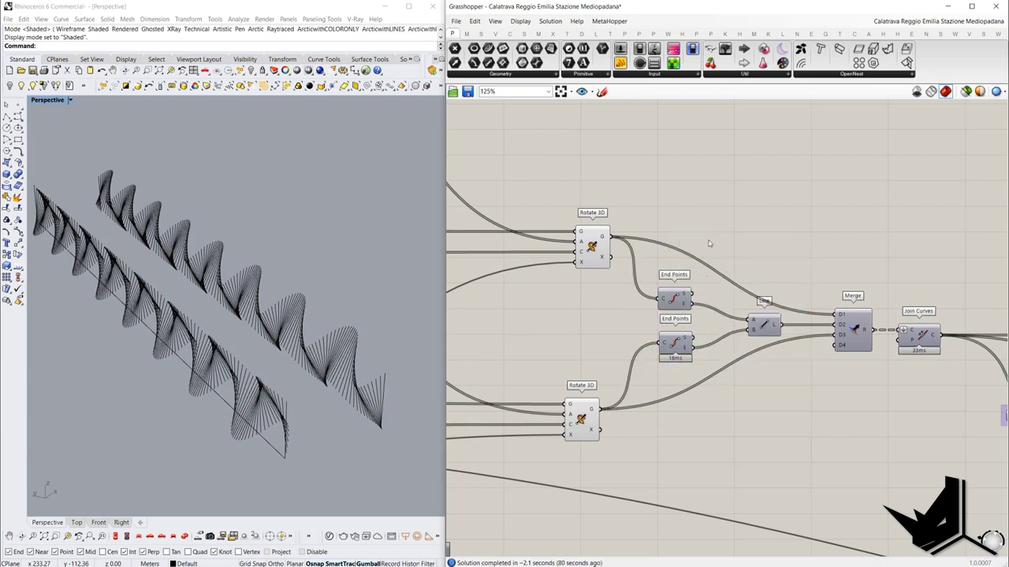
pyautogui.moveTo(709, 243); pyautogui.dragTo(665, 377)
pyautogui.rightClick(741, 235)
pyautogui.click(752, 249)
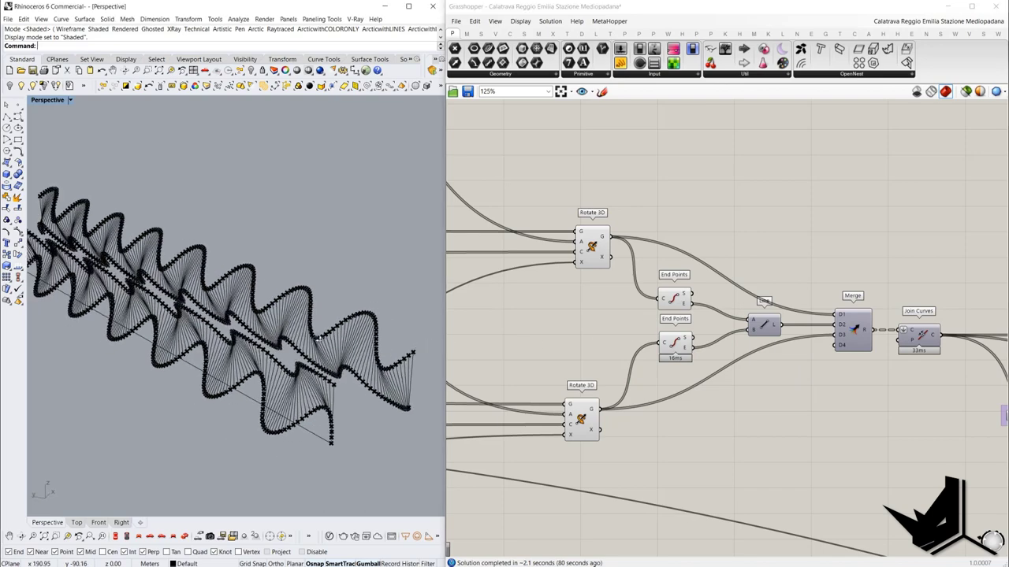
# Move the Line component closer to the End Points components and view the lines joining the two rotated sets
pyautogui.moveTo(319, 338); pyautogui.dragTo(306, 340, button='right')
pyautogui.moveTo(765, 324); pyautogui.dragTo(749, 324)
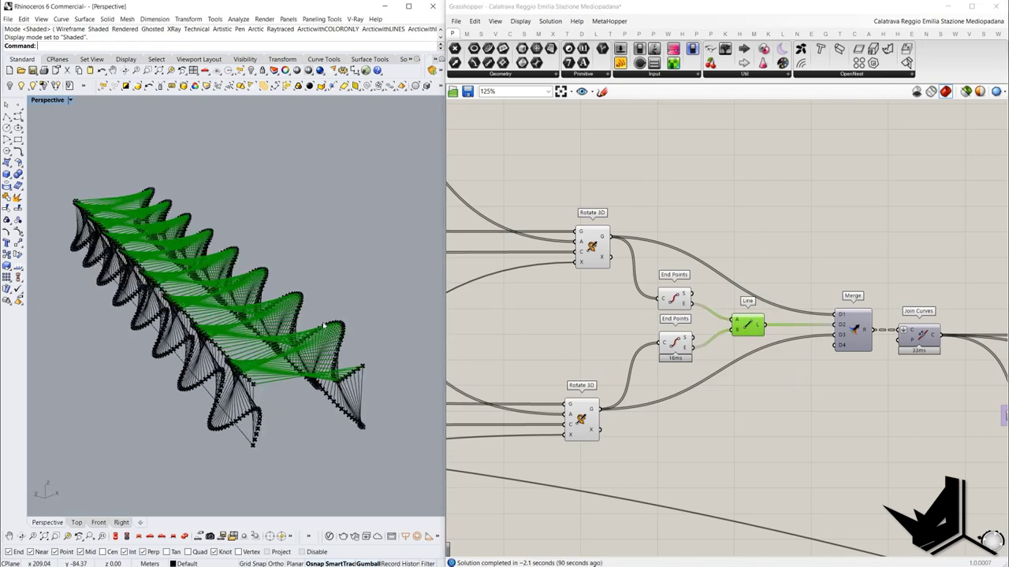
pyautogui.moveTo(323, 325); pyautogui.dragTo(392, 335, button='right')
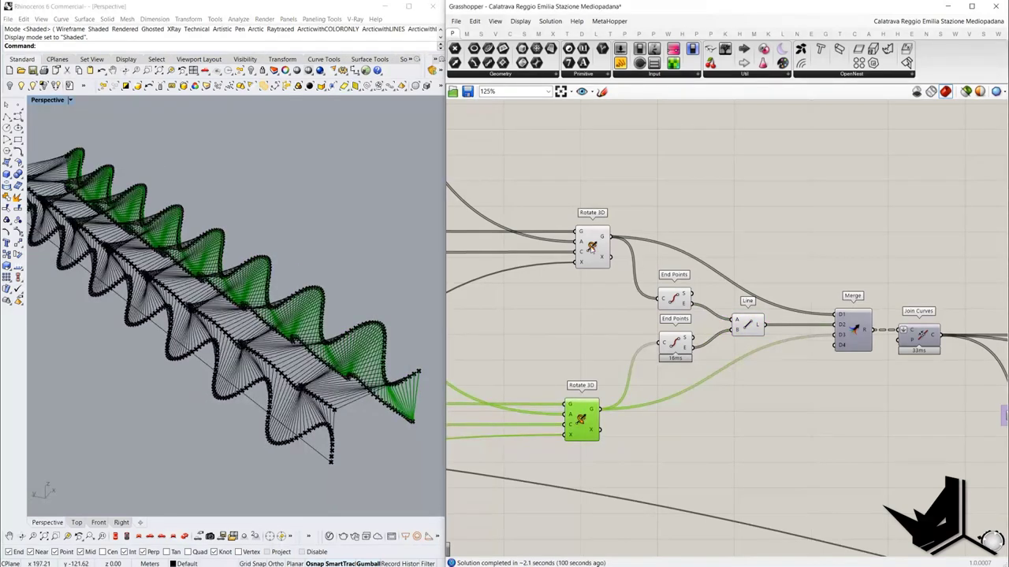
# Highlight both Rotate 3D components together with the Line component and follow their outputs into Merge
pyautogui.keyDown('shift'); pyautogui.click(591, 249); pyautogui.keyUp('shift')
pyautogui.keyDown('shift'); pyautogui.click(748, 325); pyautogui.keyUp('shift')
pyautogui.moveTo(353, 317)
pyautogui.mouseDown(button='right')
pyautogui.moveTo(320, 310)
pyautogui.moveTo(342, 320)
pyautogui.mouseUp(button='right')
pyautogui.moveTo(873, 326); pyautogui.dragTo(795, 322, button='right')
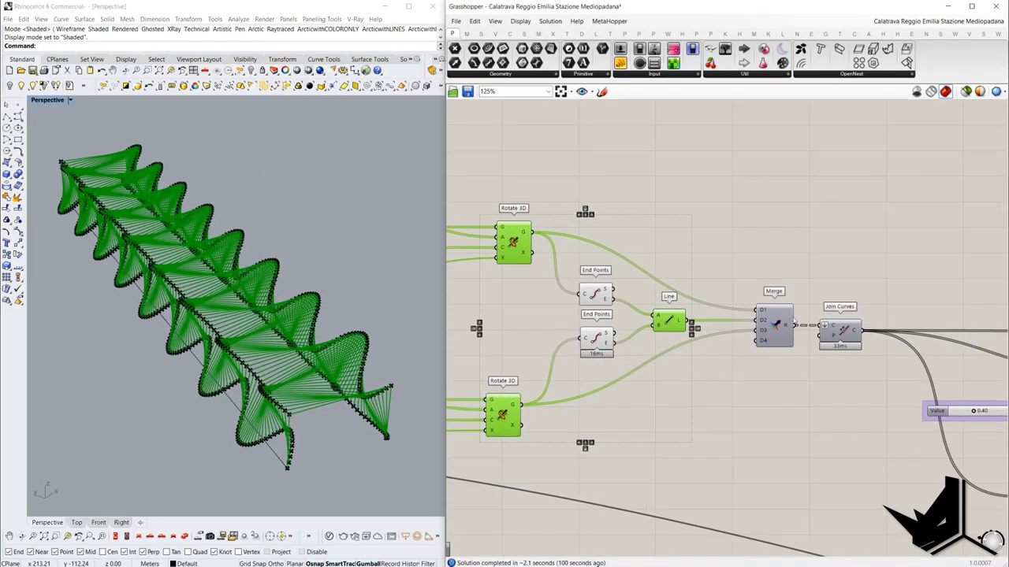
# Turn off the previews of the Rotate 3D, End Points, Line and Merge components so only the joined curves are displayed
pyautogui.scroll(-3, 738, 359)
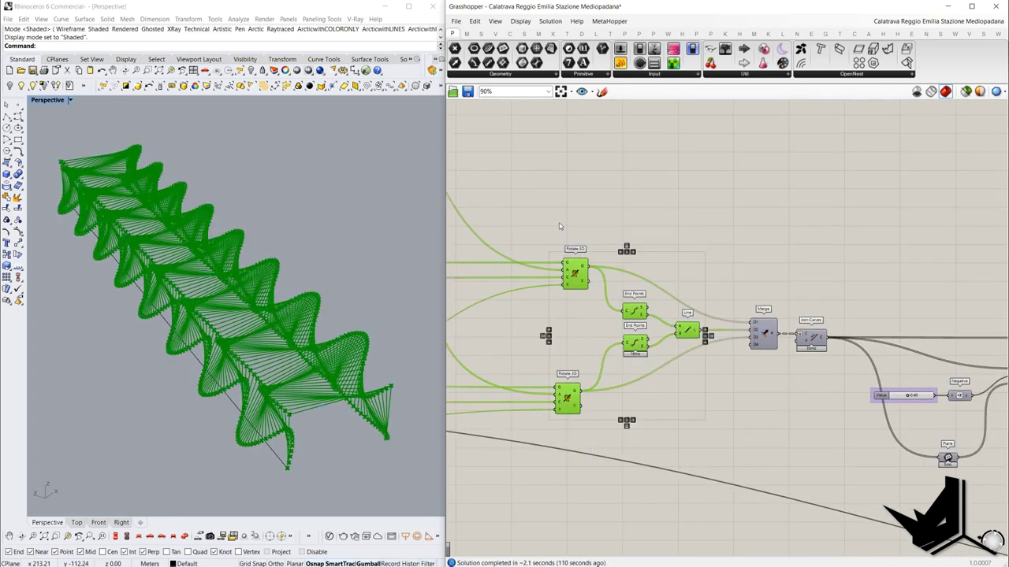
pyautogui.rightClick(569, 207)
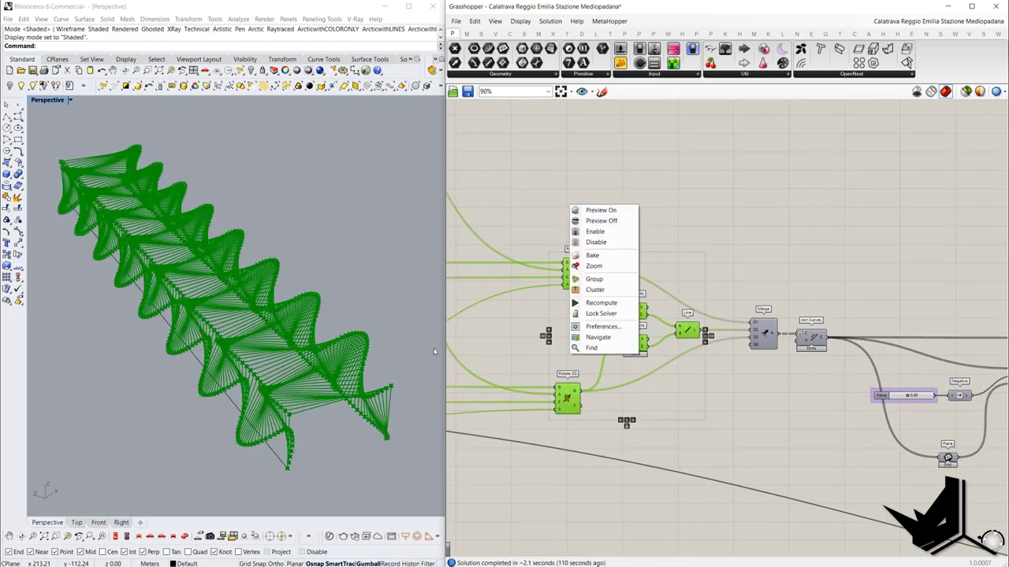
pyautogui.click(623, 221)
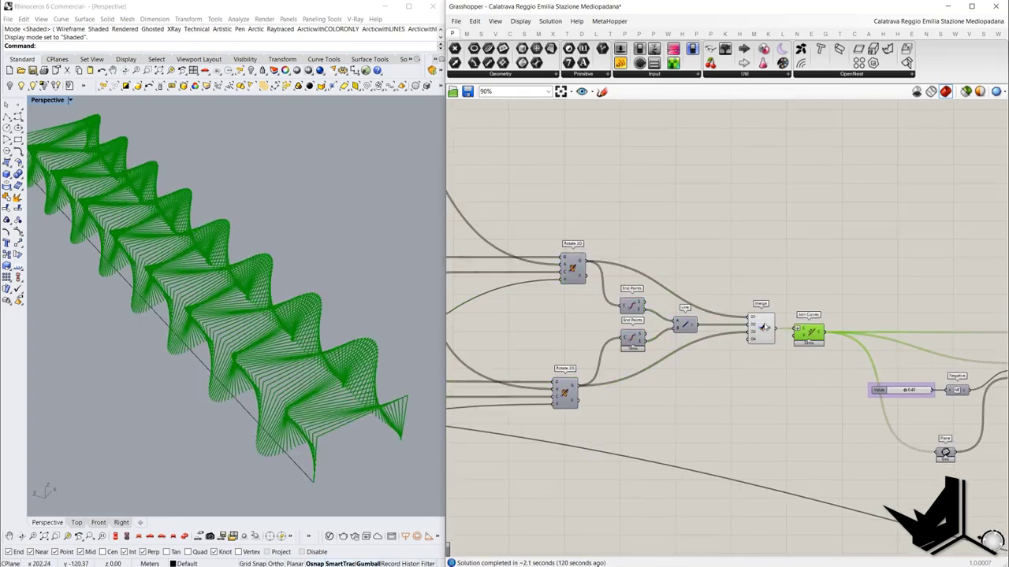
pyautogui.click(761, 328)
pyautogui.rightClick(754, 272)
pyautogui.click(793, 288)
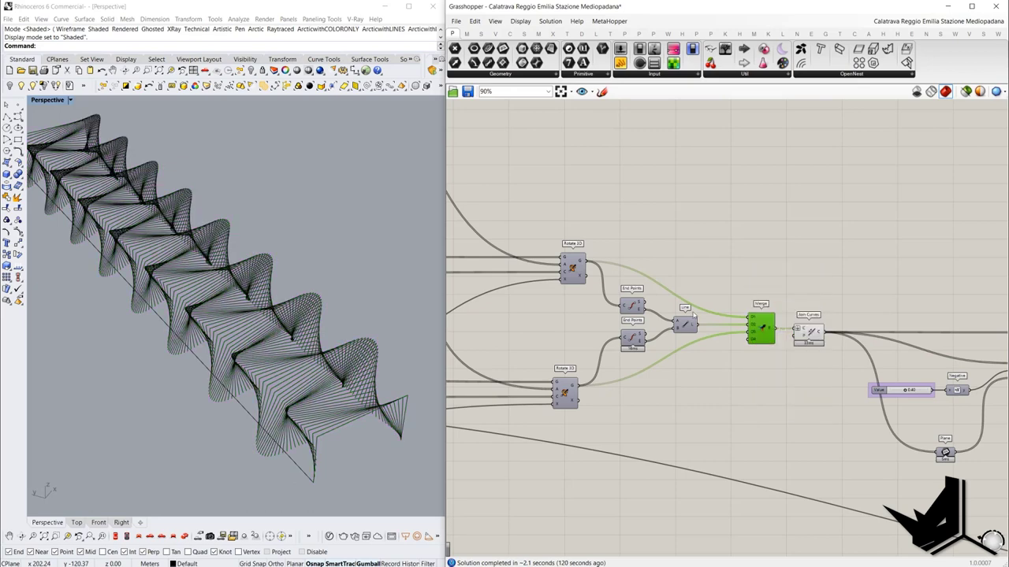
pyautogui.moveTo(284, 398); pyautogui.dragTo(331, 349, button='right')
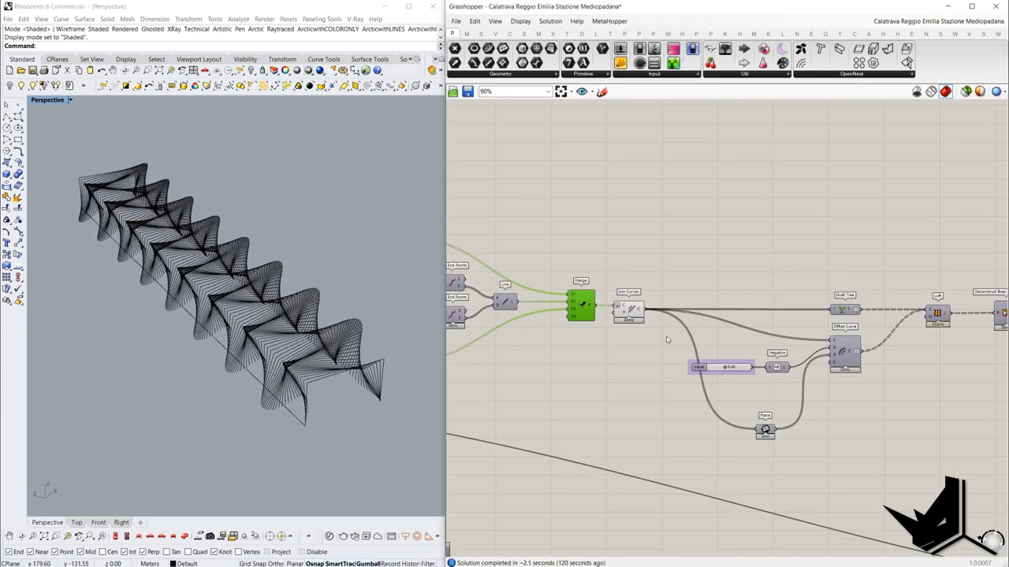
# Inspect the Join Curves output list and follow its connections to Graft Tree, Offset Curve and Plane
pyautogui.click(632, 313)
pyautogui.click(849, 350)
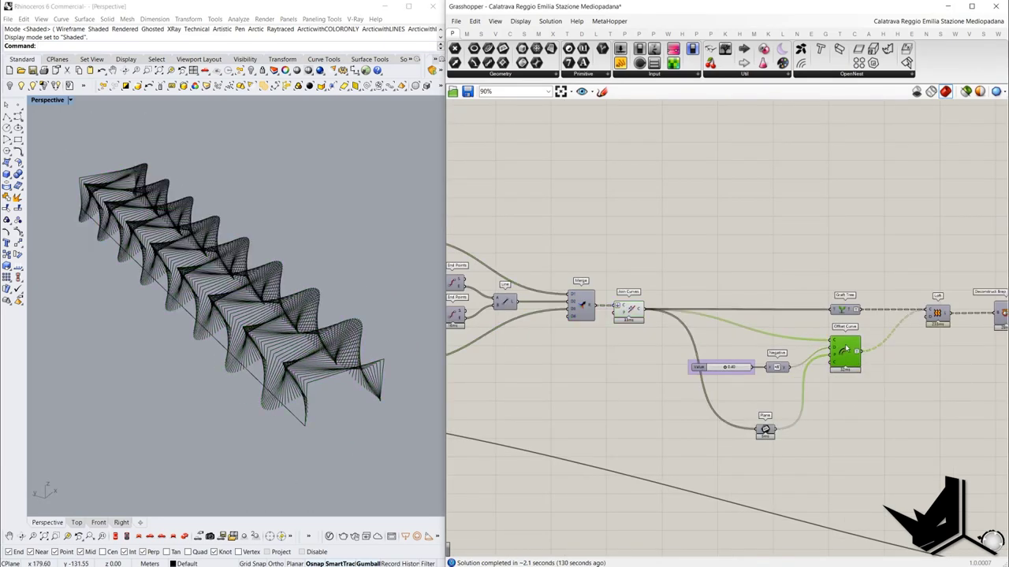
pyautogui.scroll(3, 850, 351)
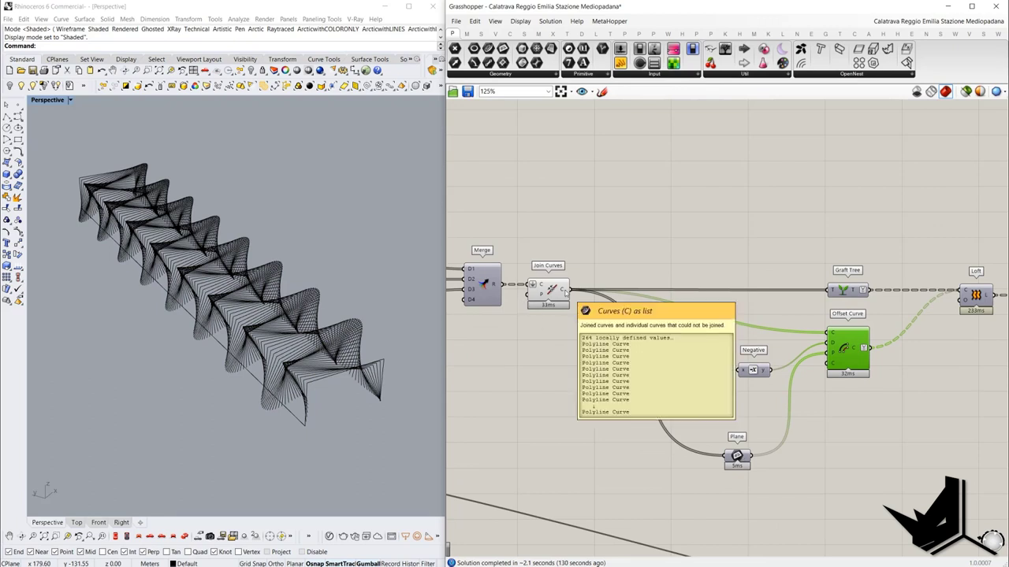
pyautogui.moveTo(570, 290); pyautogui.dragTo(622, 388)
pyautogui.moveTo(522, 254); pyautogui.dragTo(595, 343)
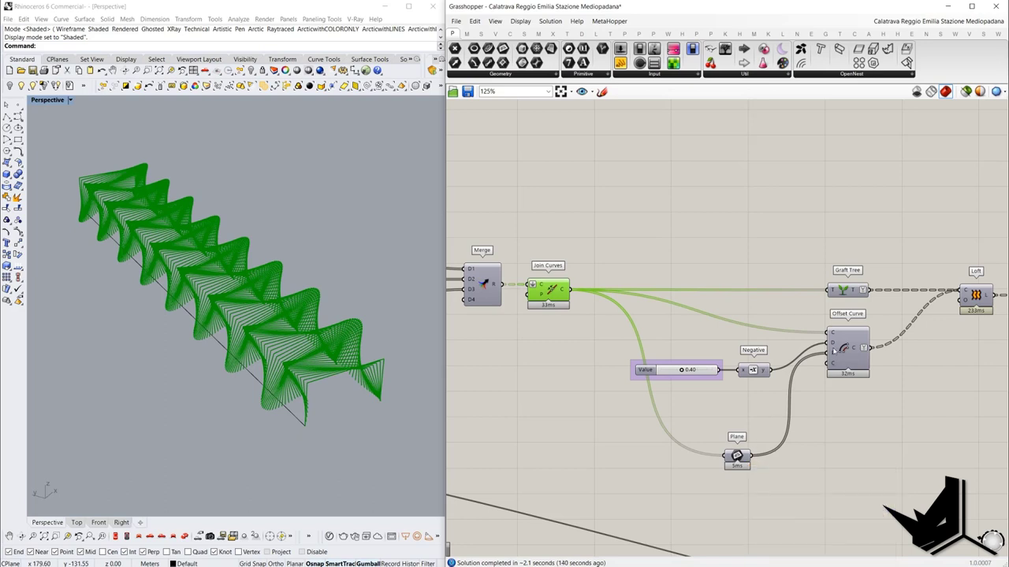
pyautogui.scroll(2, 833, 344)
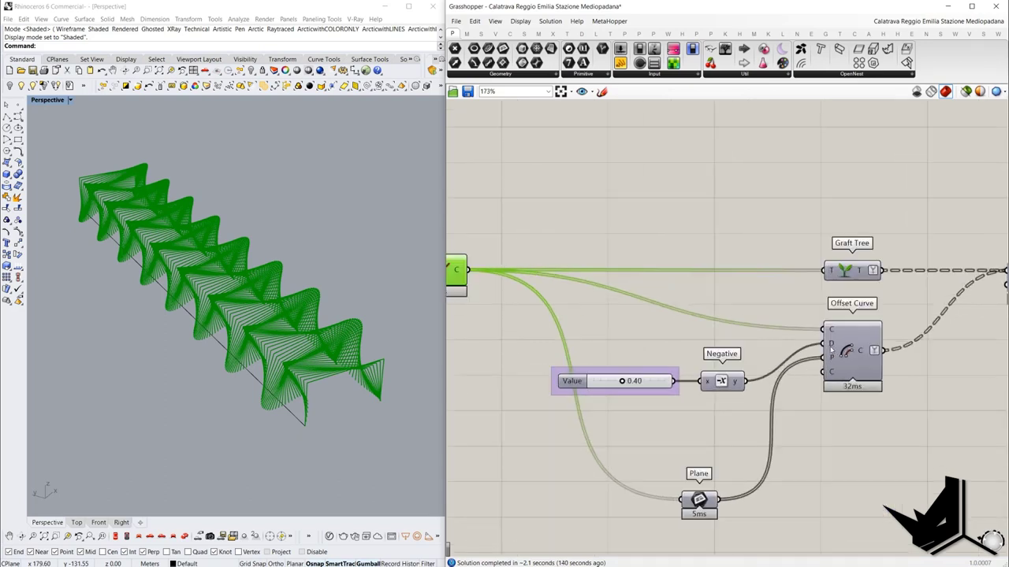
# Turn on the preview of the Offset Curve component and compare its curves with the joined curves up close
pyautogui.click(837, 363)
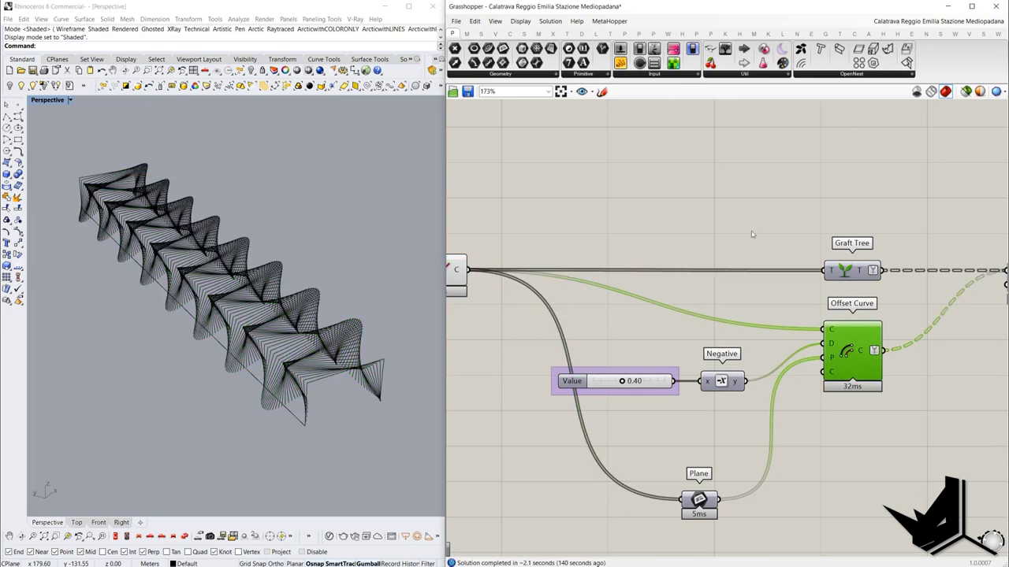
pyautogui.middleClick(753, 234)
pyautogui.click(755, 234)
pyautogui.moveTo(295, 336); pyautogui.dragTo(304, 327, button='right')
pyautogui.moveTo(388, 306); pyautogui.dragTo(345, 329, button='right')
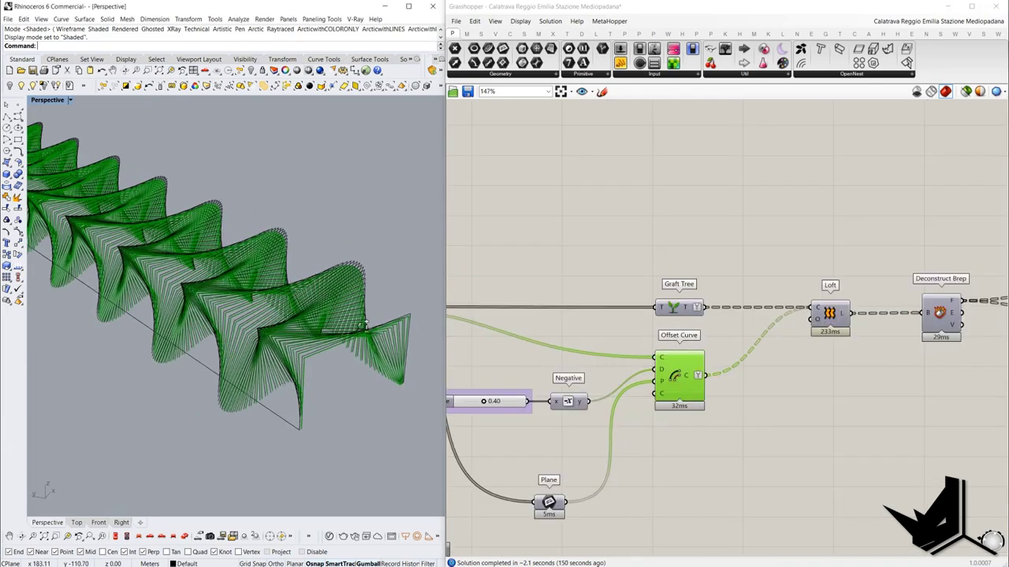
pyautogui.moveTo(575, 313); pyautogui.dragTo(712, 295, button='right')
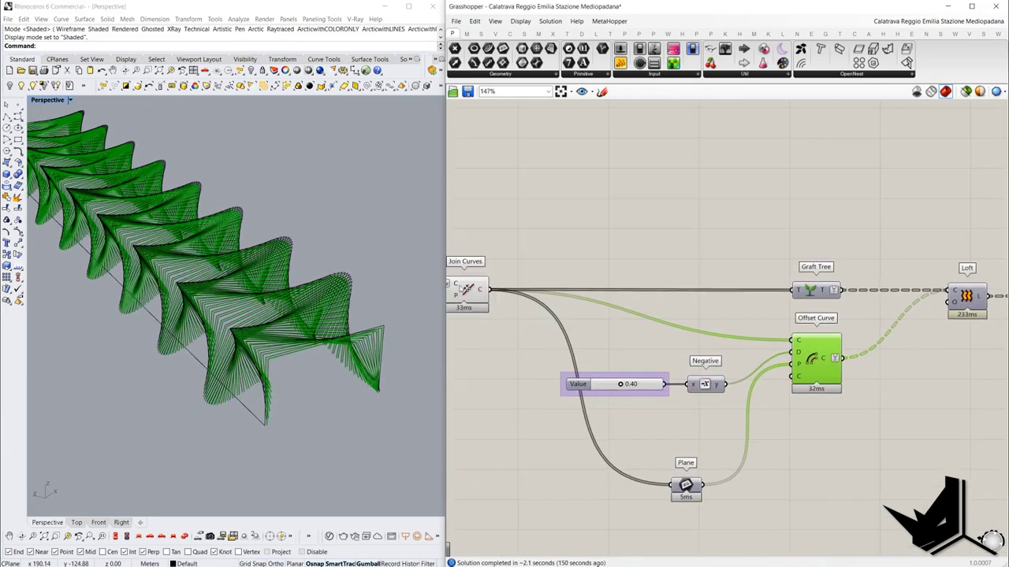
pyautogui.scroll(5, 390, 298)
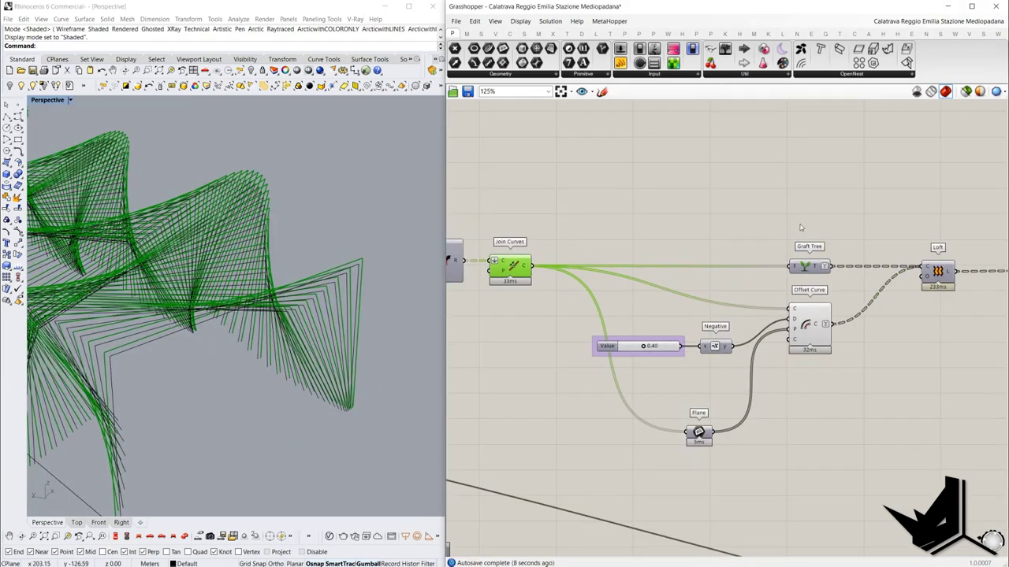
# Turn off the previews of the Graft Tree and Offset Curve components and turn on the preview of Loft
pyautogui.moveTo(799, 228); pyautogui.dragTo(678, 225, button='right')
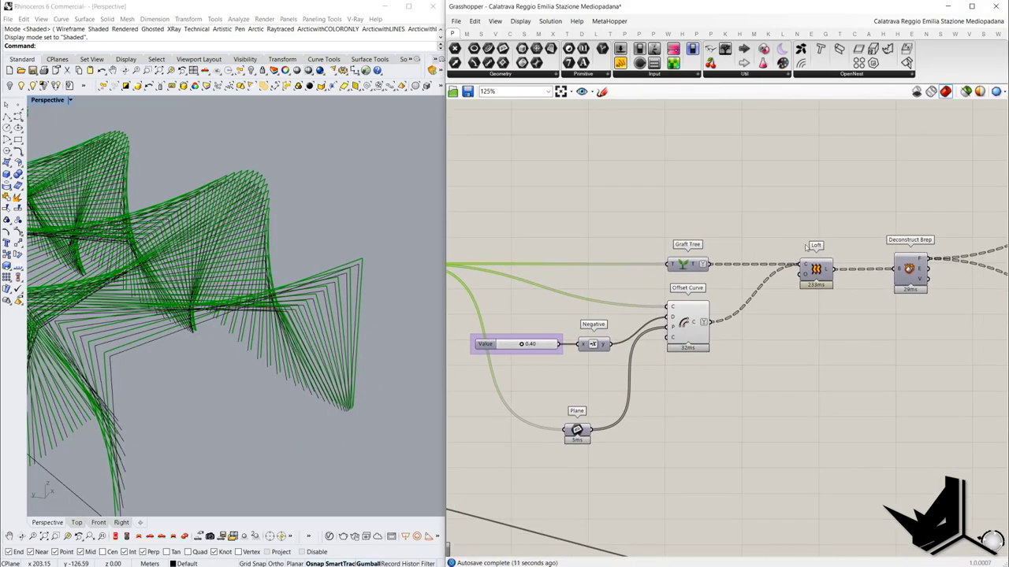
pyautogui.moveTo(736, 392); pyautogui.dragTo(648, 207)
pyautogui.middleClick(647, 203)
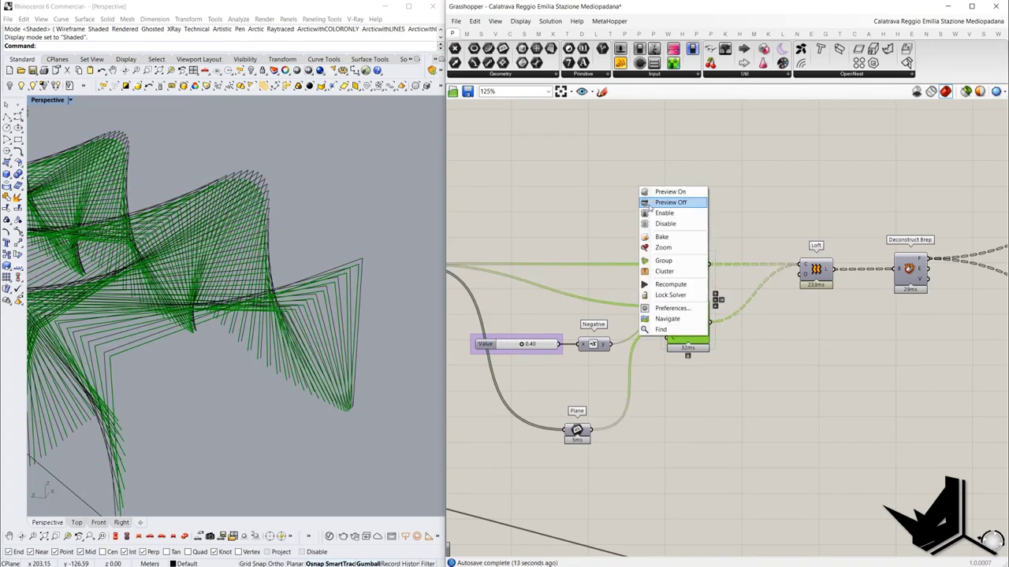
pyautogui.click(650, 203)
pyautogui.click(729, 208)
pyautogui.rightClick(817, 270)
pyautogui.click(797, 234)
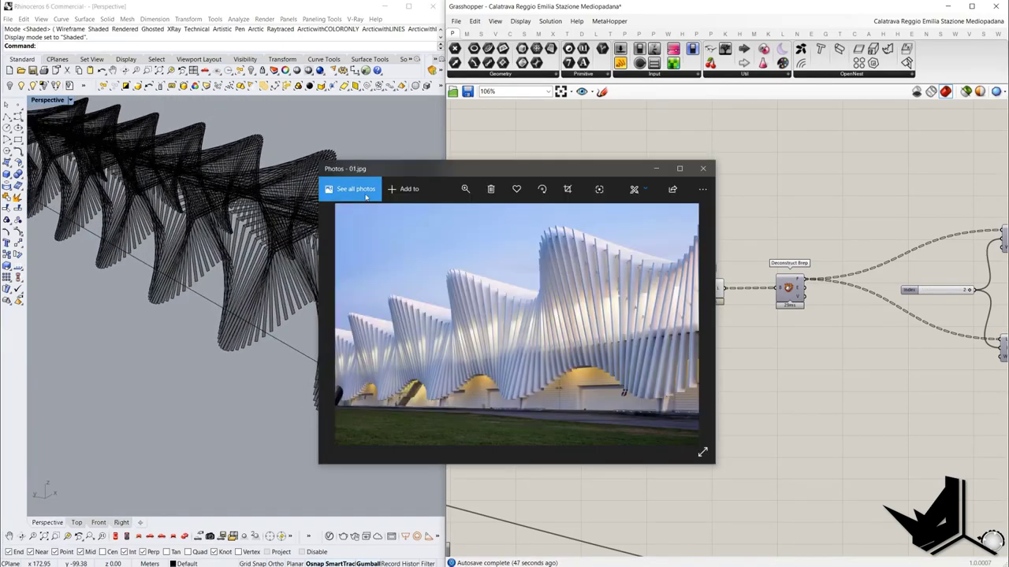
# Capture the reference photo 01.jpg with the screenshot tool and mark the lower edge of the facade's fins freehand
pyautogui.press('Print')
pyautogui.moveTo(321, 176); pyautogui.dragTo(715, 462)
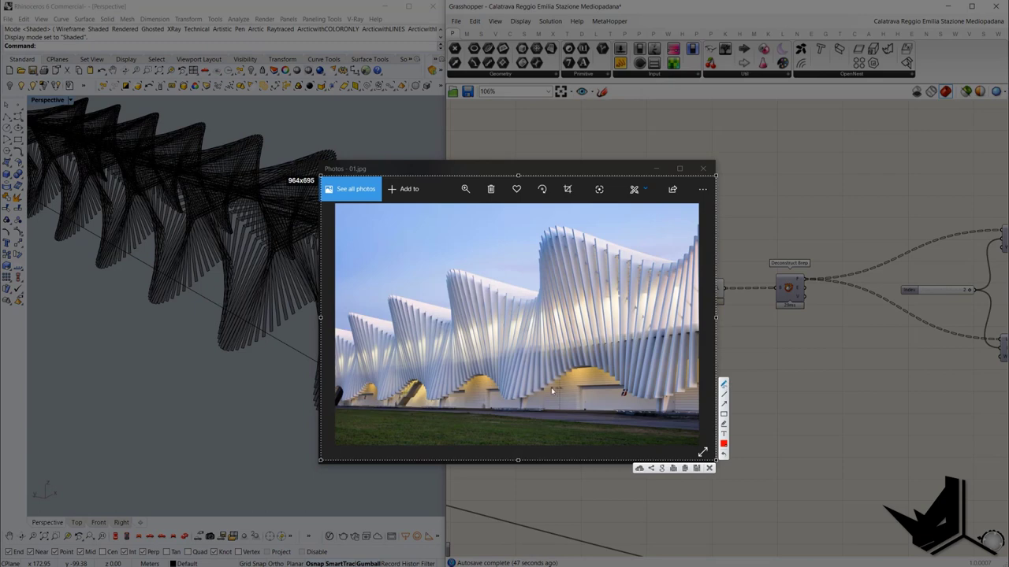
pyautogui.moveTo(542, 388); pyautogui.dragTo(579, 368)
pyautogui.moveTo(640, 398); pyautogui.dragTo(660, 399)
pyautogui.moveTo(517, 396)
pyautogui.mouseDown()
pyautogui.moveTo(463, 383)
pyautogui.moveTo(435, 402)
pyautogui.mouseUp()
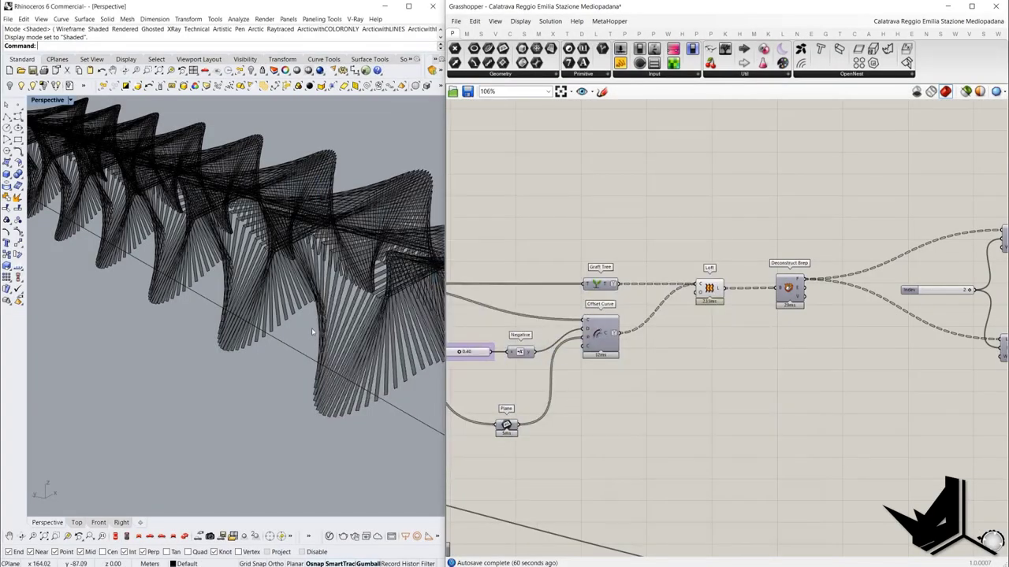
# Mark one lower corner on each of four lofted strips in red on a screen capture
pyautogui.moveTo(229, 291)
pyautogui.mouseDown(button='right')
pyautogui.moveTo(249, 325)
pyautogui.moveTo(228, 323)
pyautogui.mouseUp(button='right')
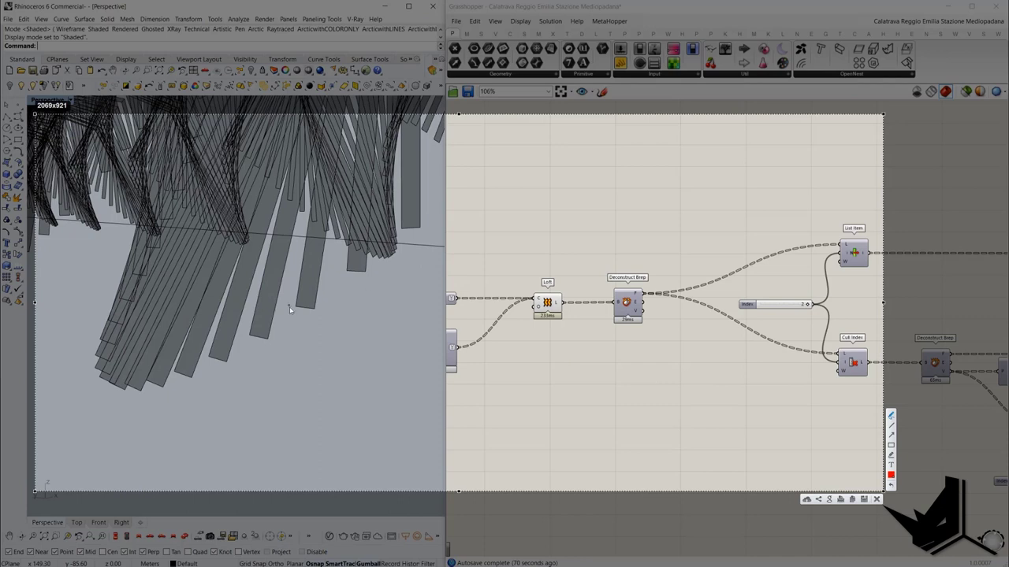
pyautogui.click(297, 306)
pyautogui.click(249, 335)
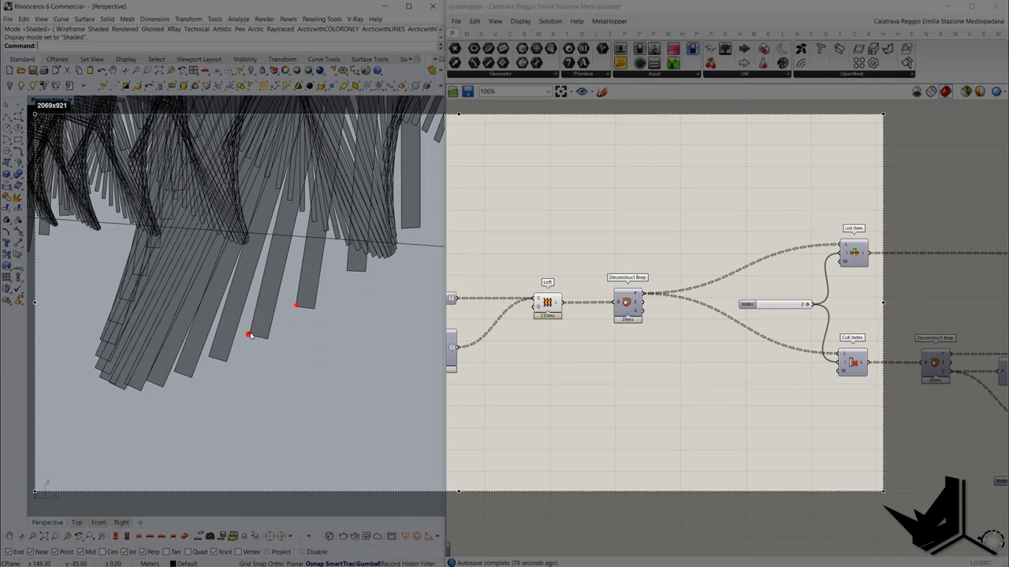
pyautogui.click(208, 357)
pyautogui.click(174, 371)
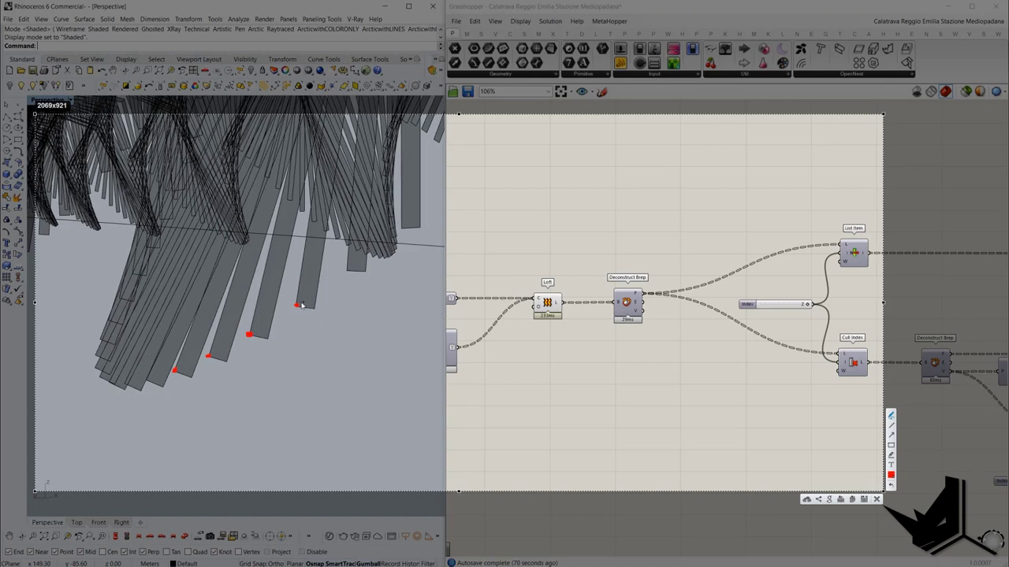
# Draw red lines across the lower ends of the four marked strips and cross marks at their opposite corners
pyautogui.moveTo(301, 305); pyautogui.dragTo(319, 305)
pyautogui.moveTo(250, 337); pyautogui.dragTo(268, 335)
pyautogui.moveTo(207, 357); pyautogui.dragTo(240, 357)
pyautogui.moveTo(174, 371)
pyautogui.mouseDown()
pyautogui.moveTo(207, 373)
pyautogui.moveTo(182, 384)
pyautogui.moveTo(200, 383)
pyautogui.mouseUp()
pyautogui.moveTo(240, 357); pyautogui.dragTo(225, 365)
pyautogui.moveTo(226, 356); pyautogui.dragTo(237, 365)
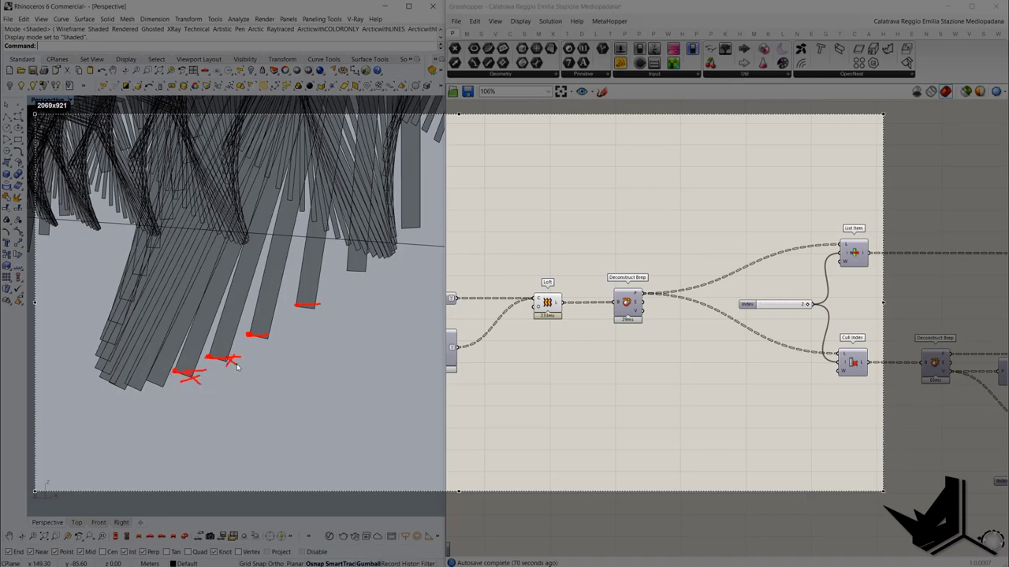
pyautogui.moveTo(273, 332)
pyautogui.mouseDown()
pyautogui.moveTo(261, 342)
pyautogui.moveTo(275, 342)
pyautogui.mouseUp()
pyautogui.moveTo(320, 303); pyautogui.dragTo(307, 312)
pyautogui.moveTo(308, 303); pyautogui.dragTo(320, 314)
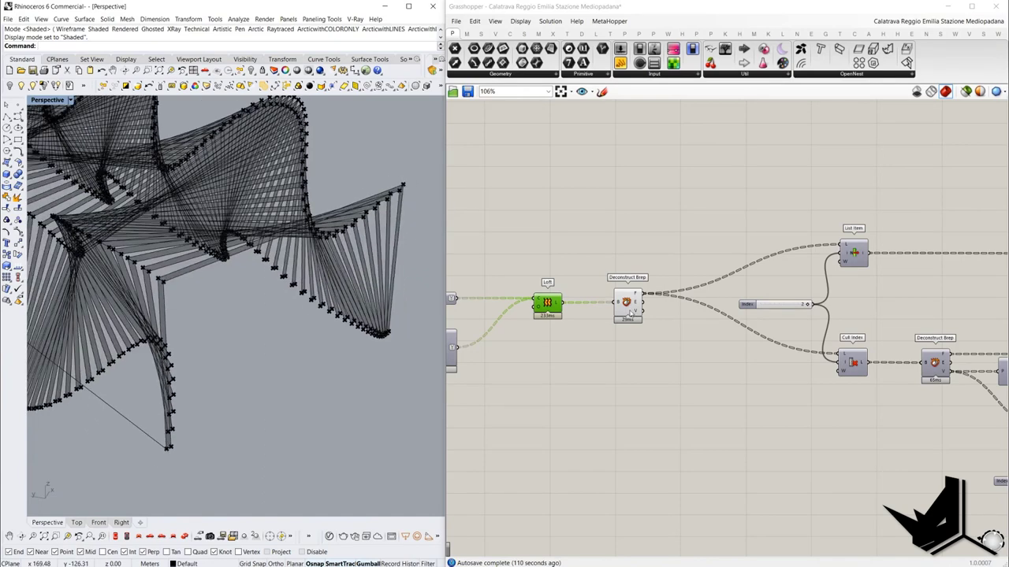
# Mark the vertical strips on both sides of the front frame in red on a screen capture, and discard the capture
pyautogui.moveTo(819, 315); pyautogui.dragTo(640, 311, button='right')
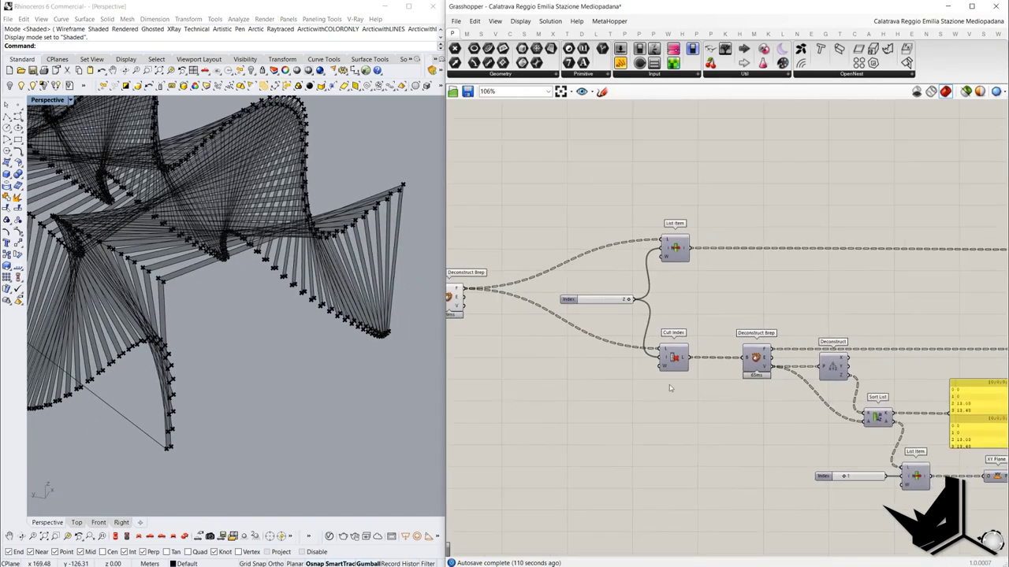
pyautogui.moveTo(162, 306); pyautogui.dragTo(168, 432)
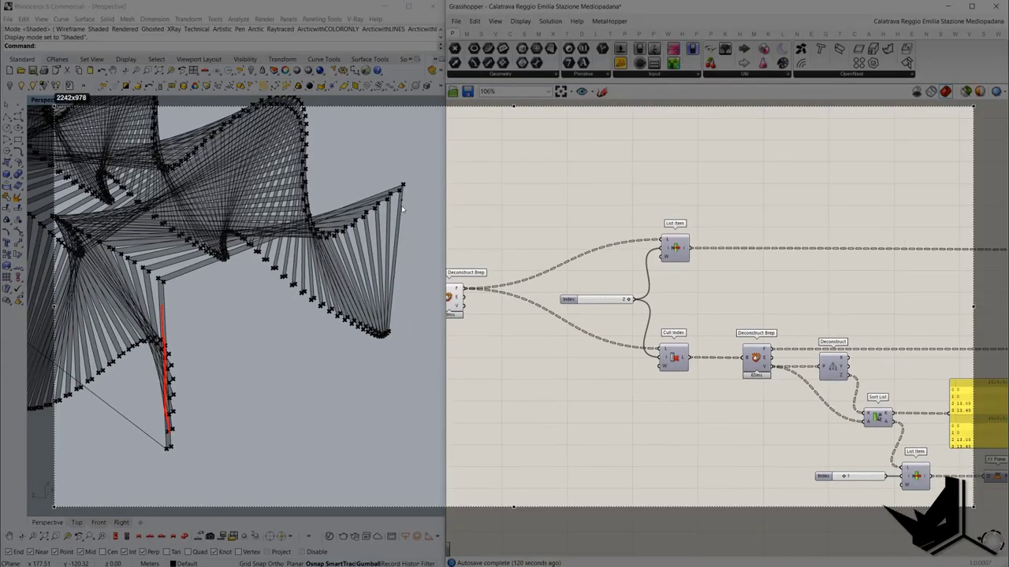
pyautogui.moveTo(402, 199); pyautogui.dragTo(386, 325)
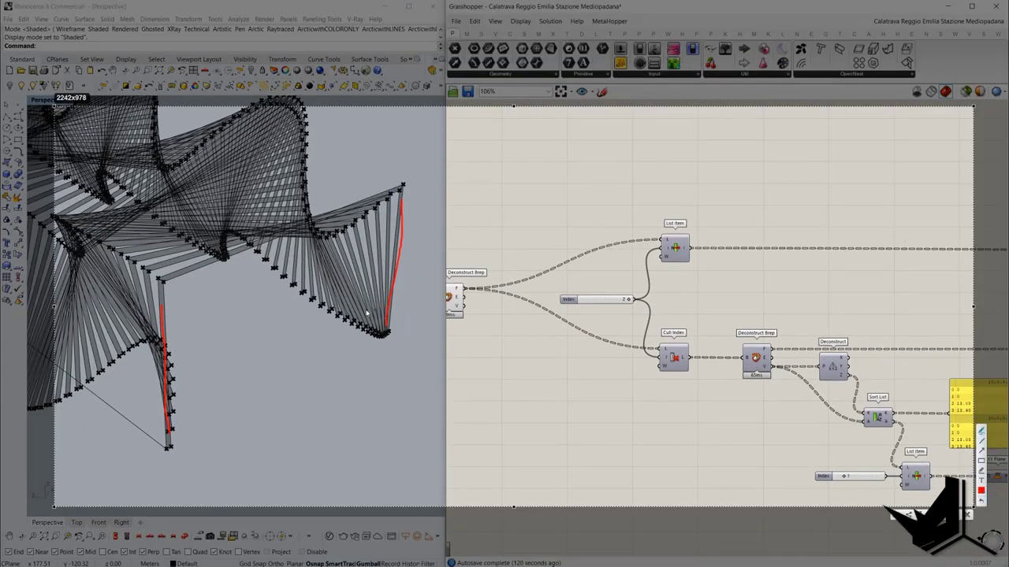
pyautogui.moveTo(279, 221)
pyautogui.mouseDown()
pyautogui.moveTo(248, 252)
pyautogui.moveTo(292, 256)
pyautogui.mouseUp()
pyautogui.press('Escape')
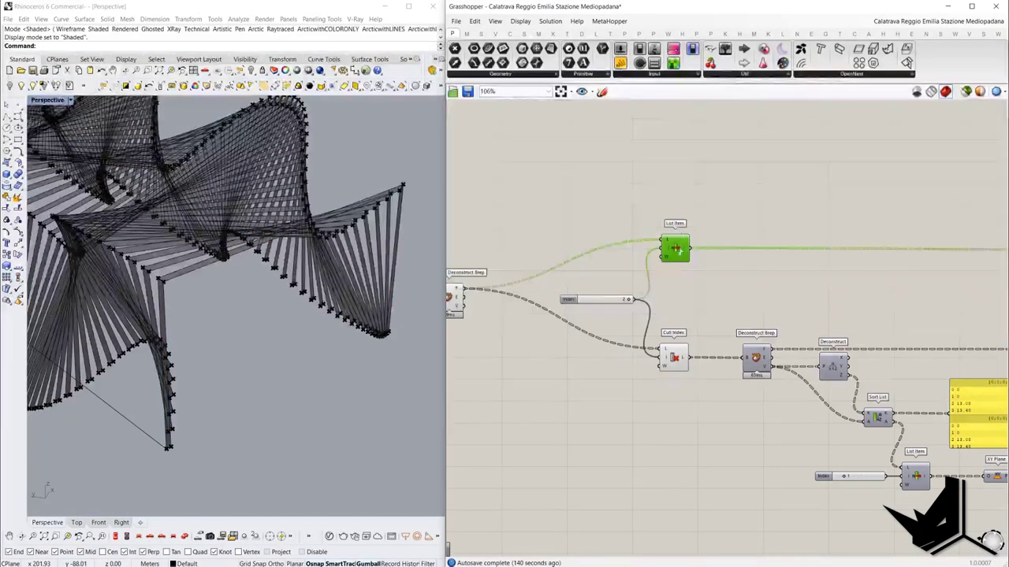
# Select the upper List Item and the Cull Index in turn to compare which loft faces each one outputs
pyautogui.click(664, 251)
pyautogui.click(674, 362)
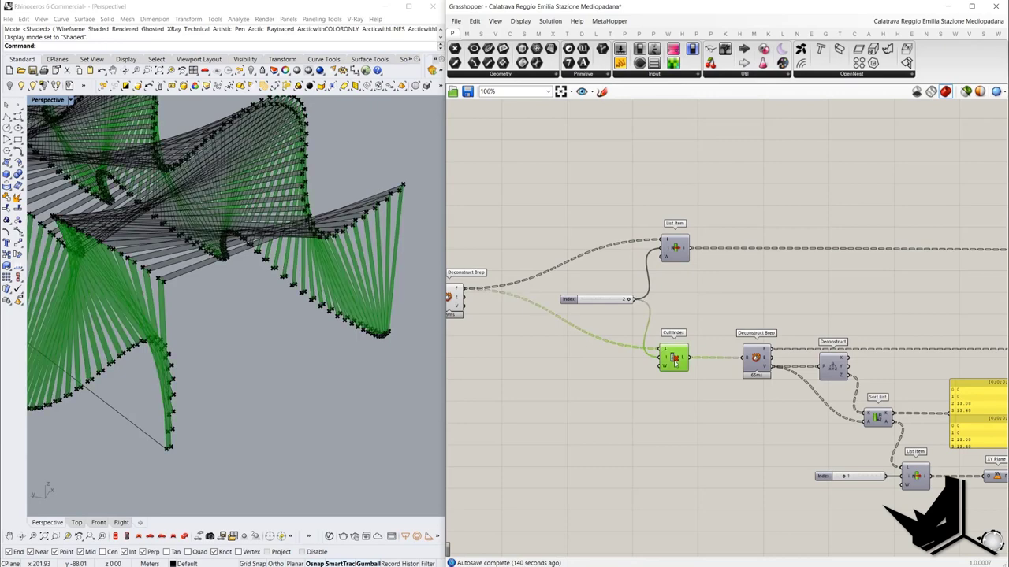
# Turn on the preview of the Cull Index that outputs the side faces of the lofts
pyautogui.rightClick(686, 315)
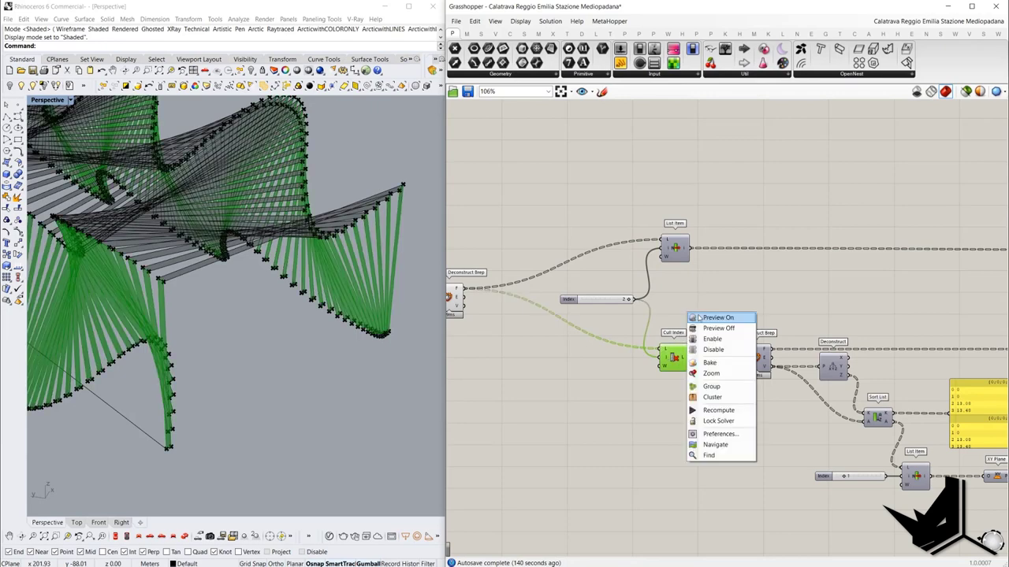
pyautogui.click(688, 277)
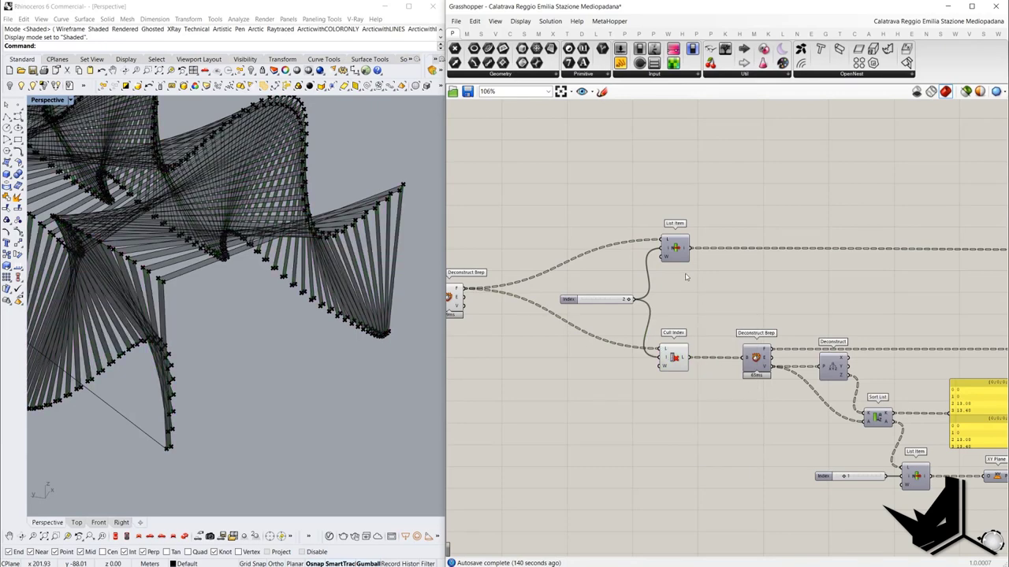
pyautogui.click(674, 363)
pyautogui.moveTo(633, 353); pyautogui.dragTo(637, 335, button='right')
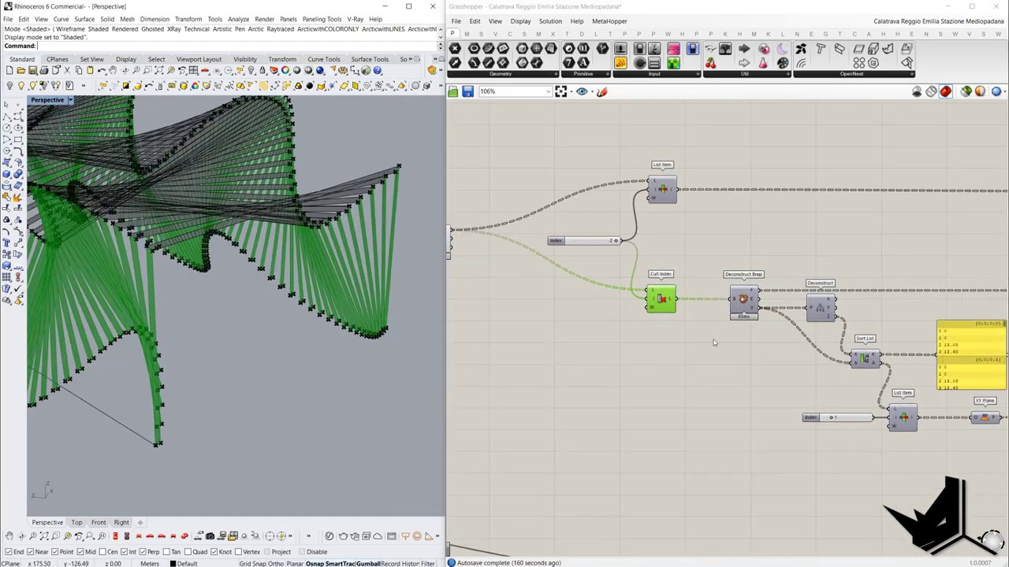
pyautogui.keyDown('shift'); pyautogui.moveTo(203, 365); pyautogui.dragTo(272, 329, button='right'); pyautogui.keyUp('shift')
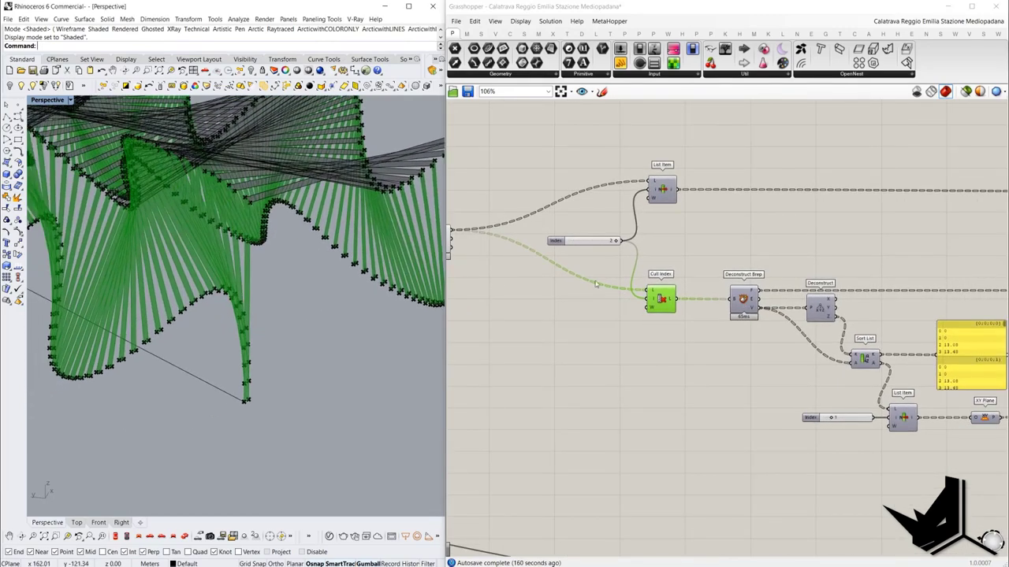
pyautogui.rightClick(696, 256)
pyautogui.click(706, 263)
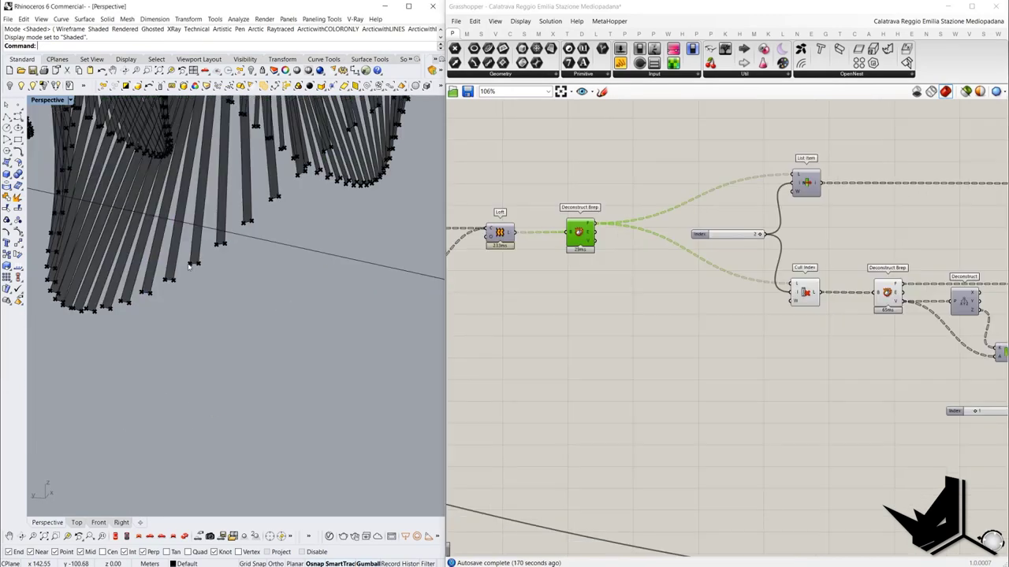
# Follow the side faces through Deconstruct Brep and Deconstruct to the panel of Z-coordinates from the Sort List
pyautogui.moveTo(800, 299); pyautogui.dragTo(625, 309, button='right')
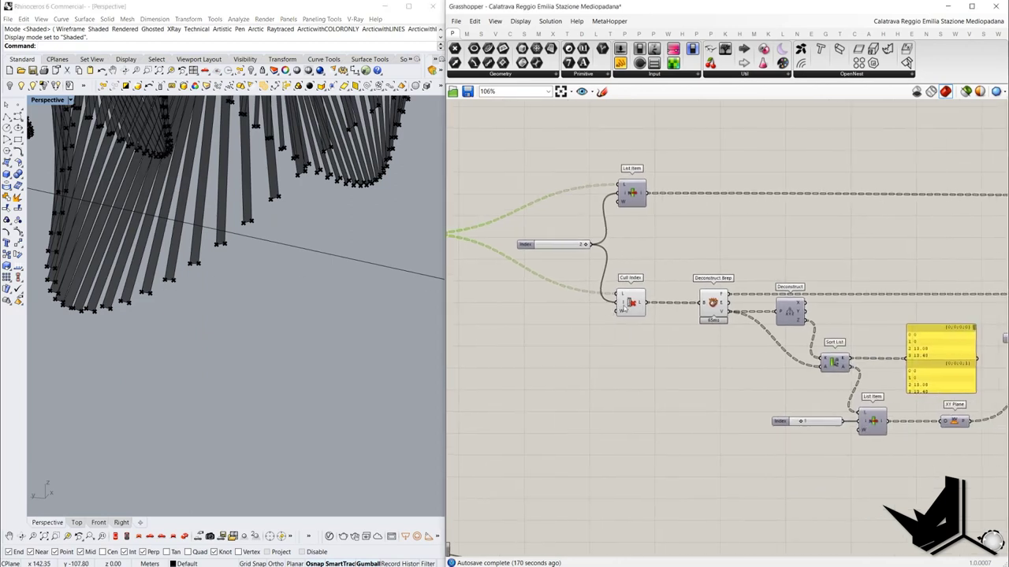
pyautogui.click(720, 306)
pyautogui.moveTo(729, 343); pyautogui.dragTo(616, 352, button='right')
pyautogui.click(614, 354)
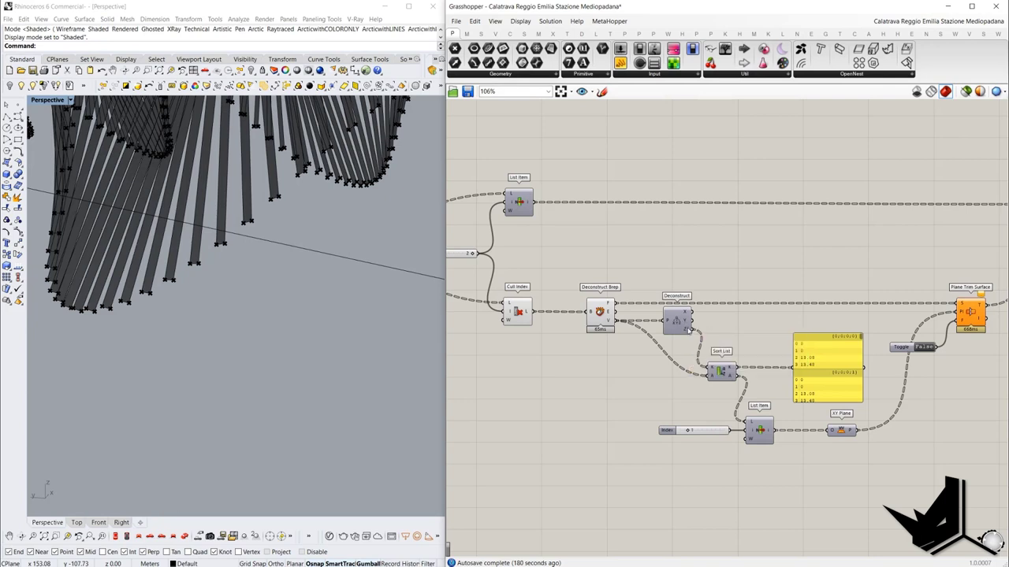
pyautogui.scroll(3, 807, 376)
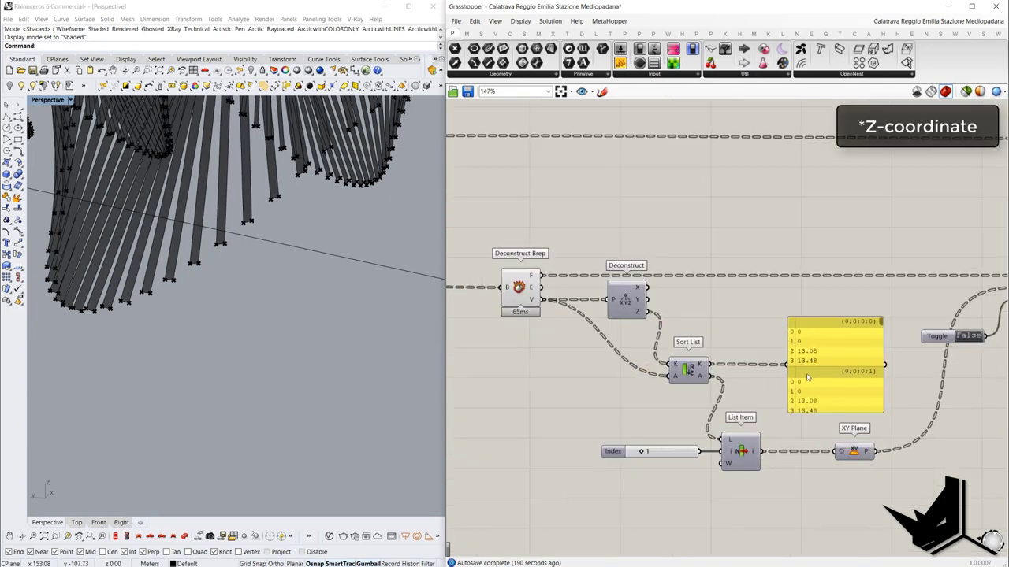
pyautogui.click(808, 377)
pyautogui.moveTo(877, 323); pyautogui.dragTo(878, 323)
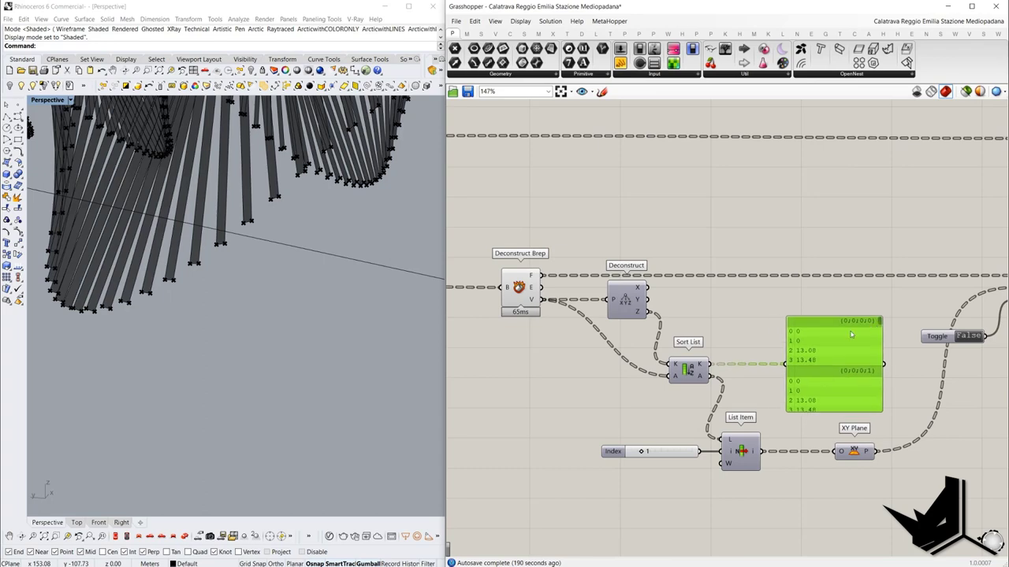
# Mark the two lower corners of one vertical strip in red on a screen capture and number them 0 and 1
pyautogui.keyDown('shift'); pyautogui.moveTo(243, 227); pyautogui.dragTo(310, 241, button='right'); pyautogui.keyUp('shift')
pyautogui.scroll(4, 311, 241)
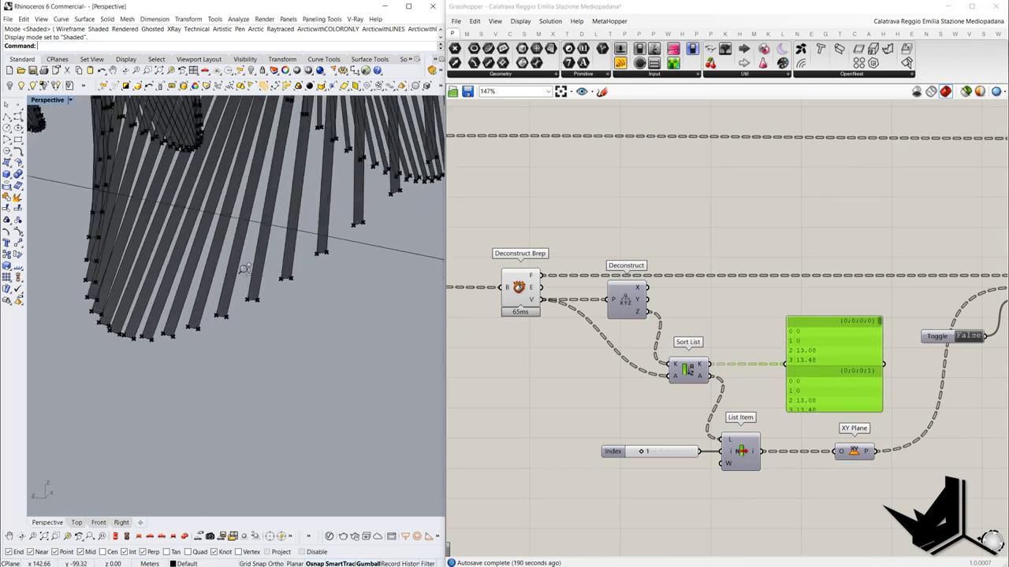
pyautogui.press('Print')
pyautogui.moveTo(31, 103); pyautogui.dragTo(1005, 516)
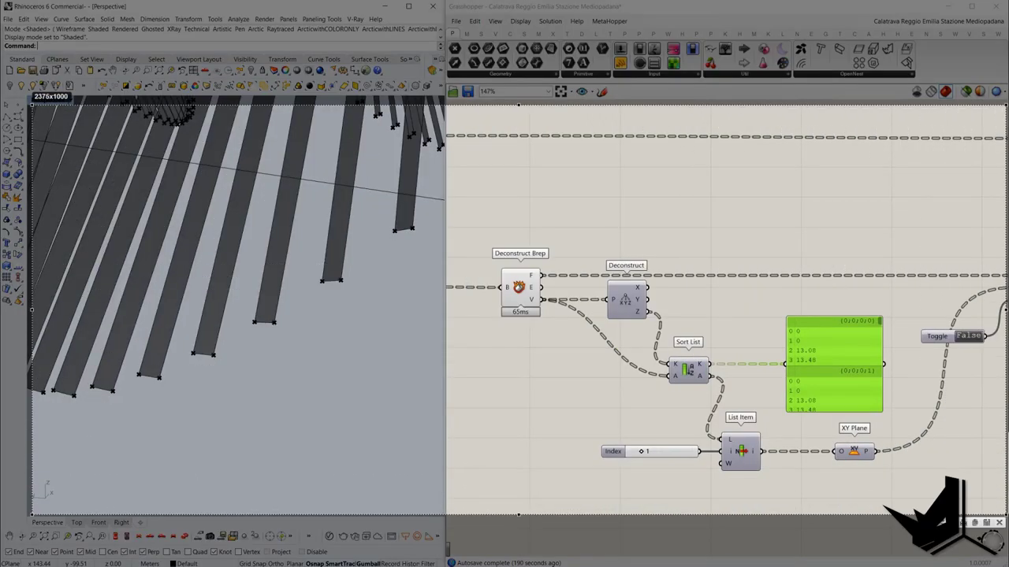
pyautogui.moveTo(273, 323)
pyautogui.mouseDown()
pyautogui.moveTo(283, 342)
pyautogui.moveTo(280, 332)
pyautogui.moveTo(248, 342)
pyautogui.mouseUp()
pyautogui.click(253, 323)
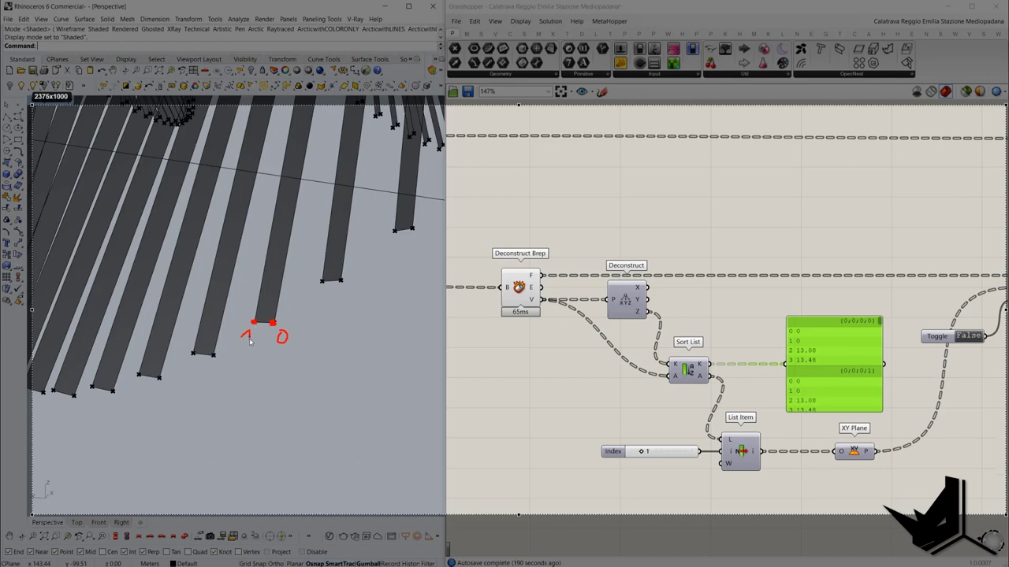
# Mark and number the lower corners of two more strips 0 and 1 in red, and re-mark corner 1 on the earlier strips
pyautogui.moveTo(343, 293)
pyautogui.mouseDown()
pyautogui.moveTo(345, 301)
pyautogui.moveTo(322, 301)
pyautogui.mouseUp()
pyautogui.click(322, 281)
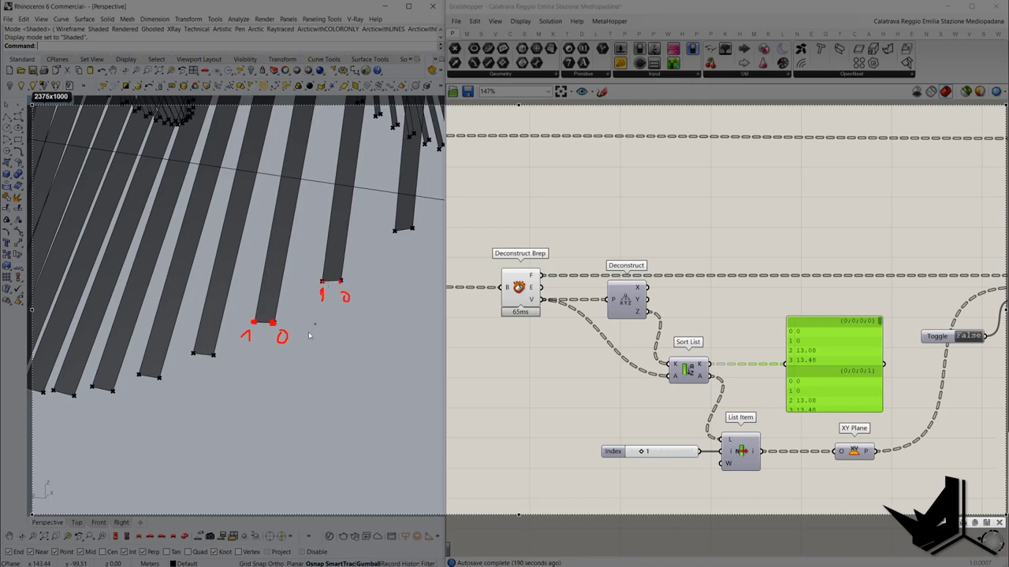
pyautogui.click(158, 380)
pyautogui.moveTo(159, 393)
pyautogui.mouseDown()
pyautogui.moveTo(133, 387)
pyautogui.moveTo(145, 371)
pyautogui.mouseUp()
pyautogui.click(138, 375)
pyautogui.moveTo(252, 318)
pyautogui.mouseDown()
pyautogui.moveTo(239, 338)
pyautogui.moveTo(257, 324)
pyautogui.mouseUp()
pyautogui.moveTo(327, 279)
pyautogui.mouseDown()
pyautogui.moveTo(332, 298)
pyautogui.moveTo(329, 276)
pyautogui.mouseUp()
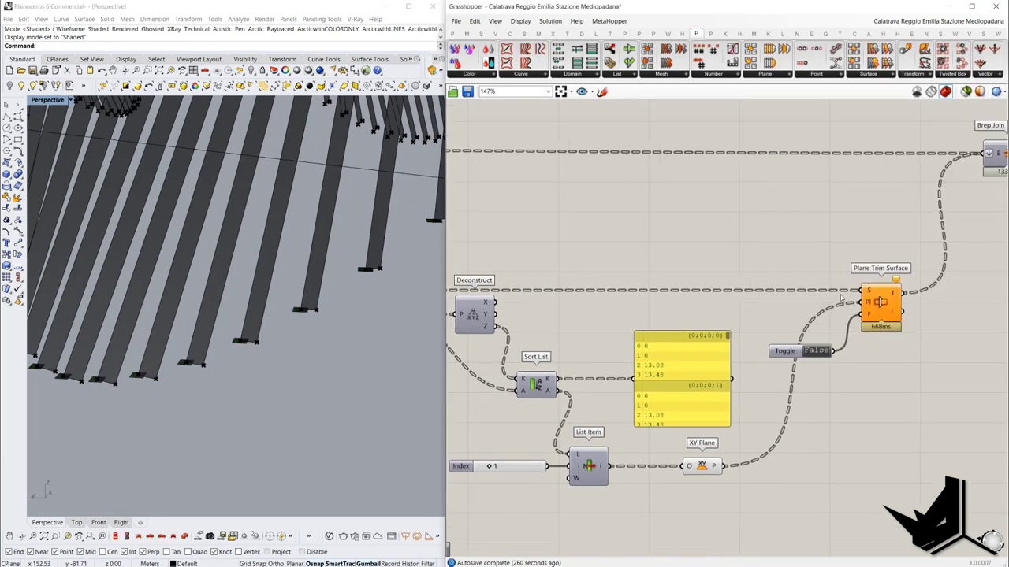
# Mark the two lower corners of the front end strip in red on a new screen capture
pyautogui.scroll(3, 855, 288)
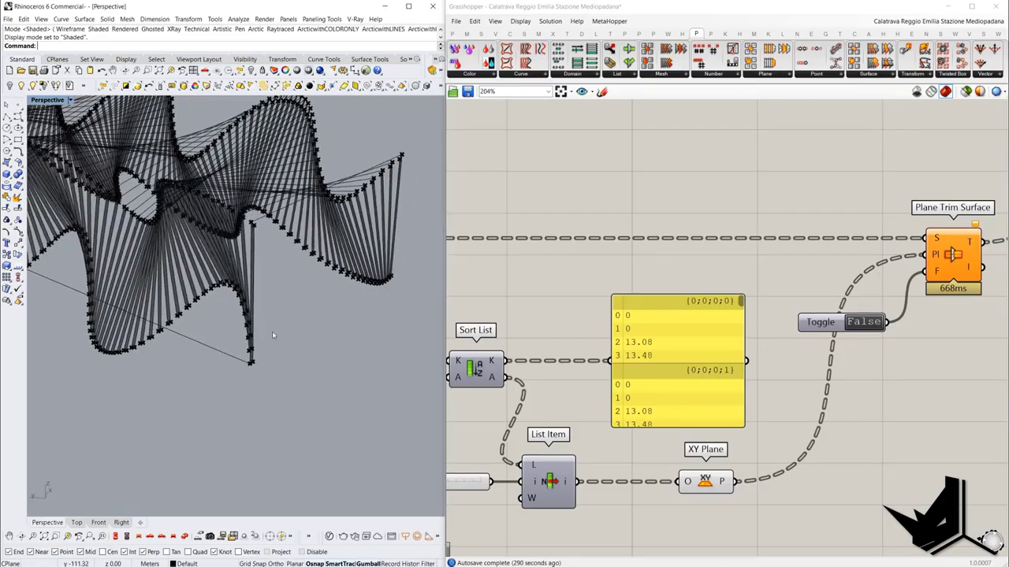
pyautogui.scroll(9, 272, 331)
pyautogui.moveTo(272, 331)
pyautogui.mouseDown(button='right')
pyautogui.moveTo(274, 310)
pyautogui.moveTo(277, 331)
pyautogui.mouseUp(button='right')
pyautogui.press('Print')
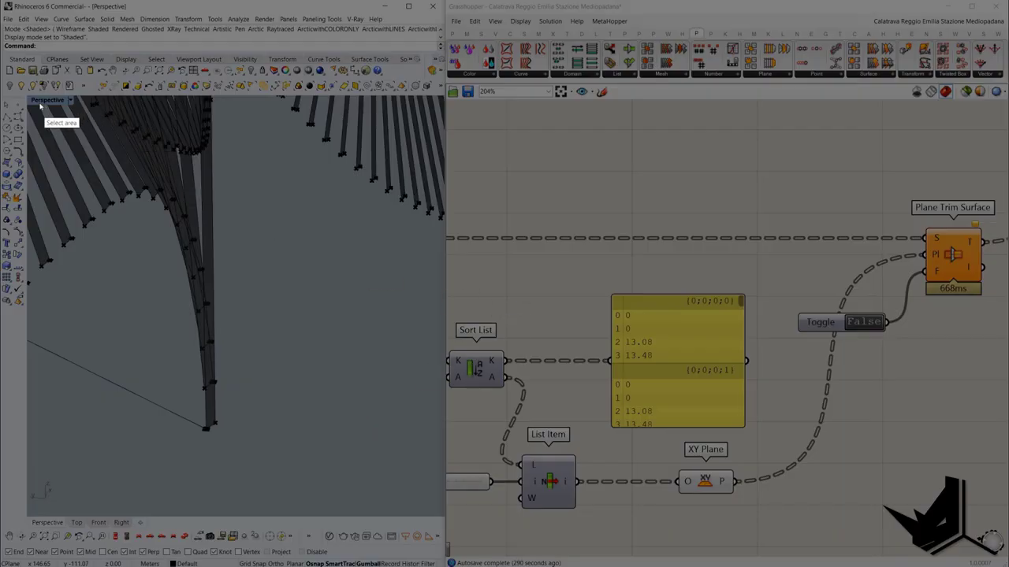
pyautogui.moveTo(37, 100); pyautogui.dragTo(999, 526)
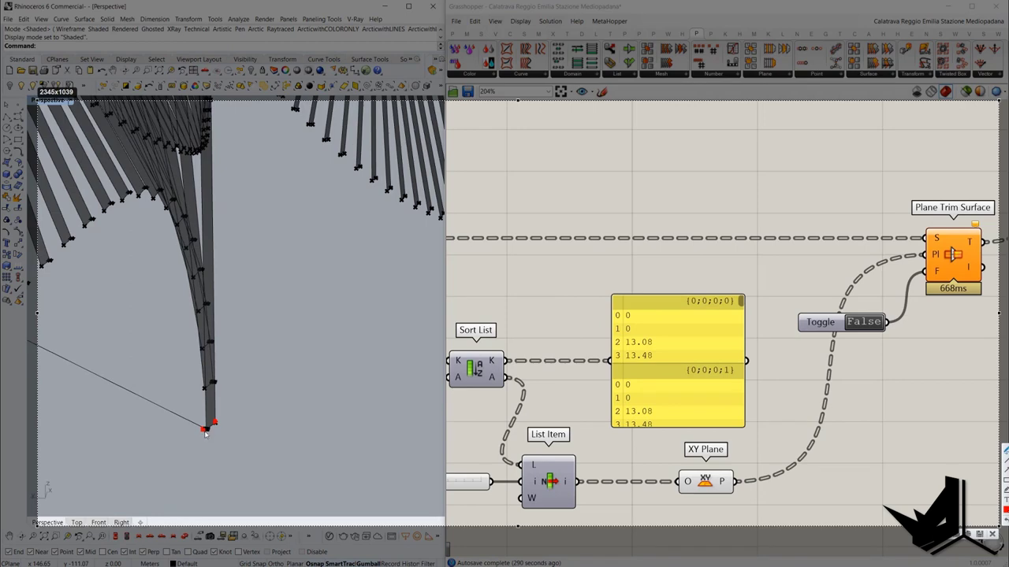
pyautogui.moveTo(205, 432); pyautogui.dragTo(208, 429)
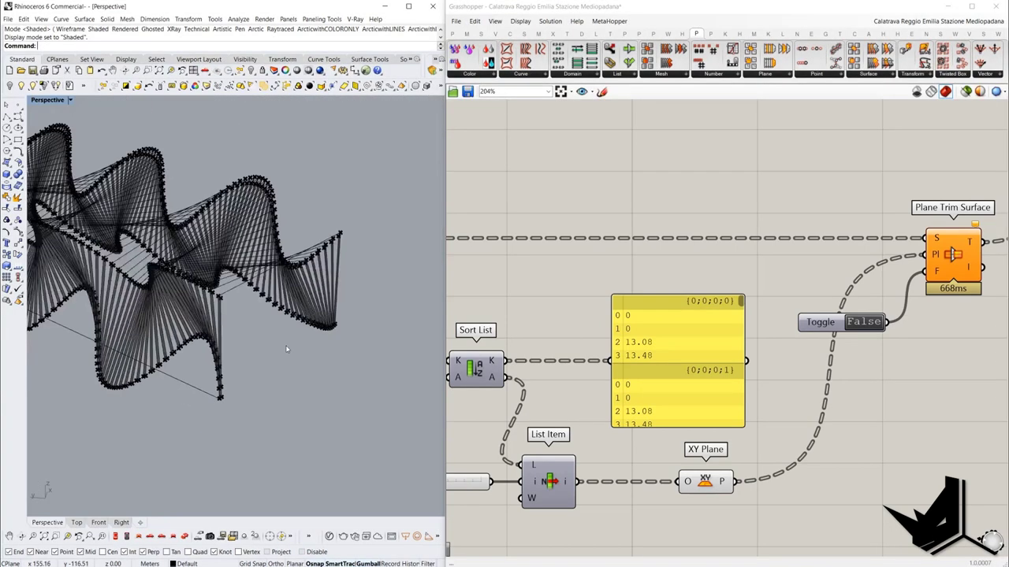
# Inspect the lower strip ends at the facade's front corner and read the warning on the Plane Trim Surface
pyautogui.scroll(6, 299, 355)
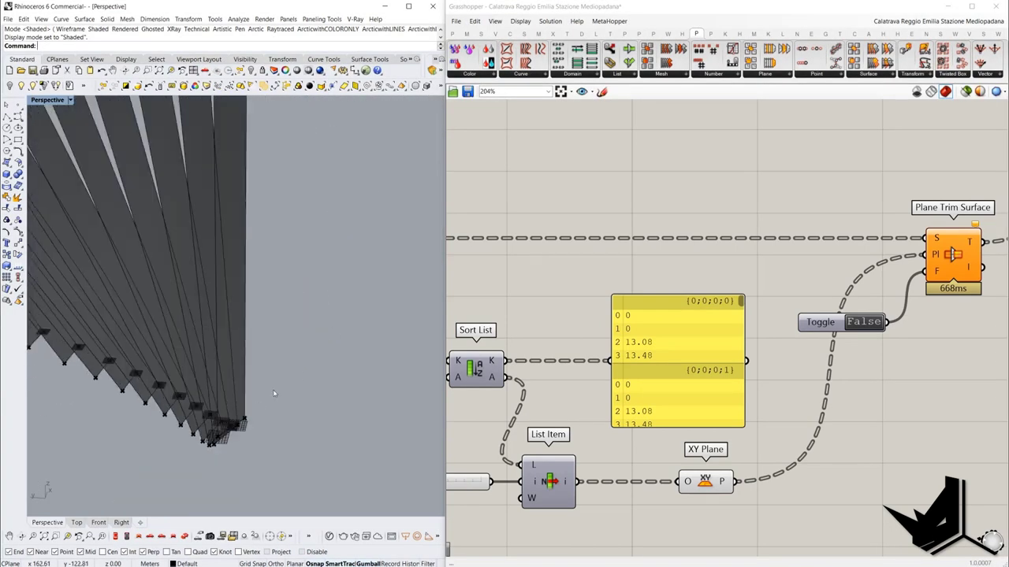
pyautogui.scroll(-6, 237, 424)
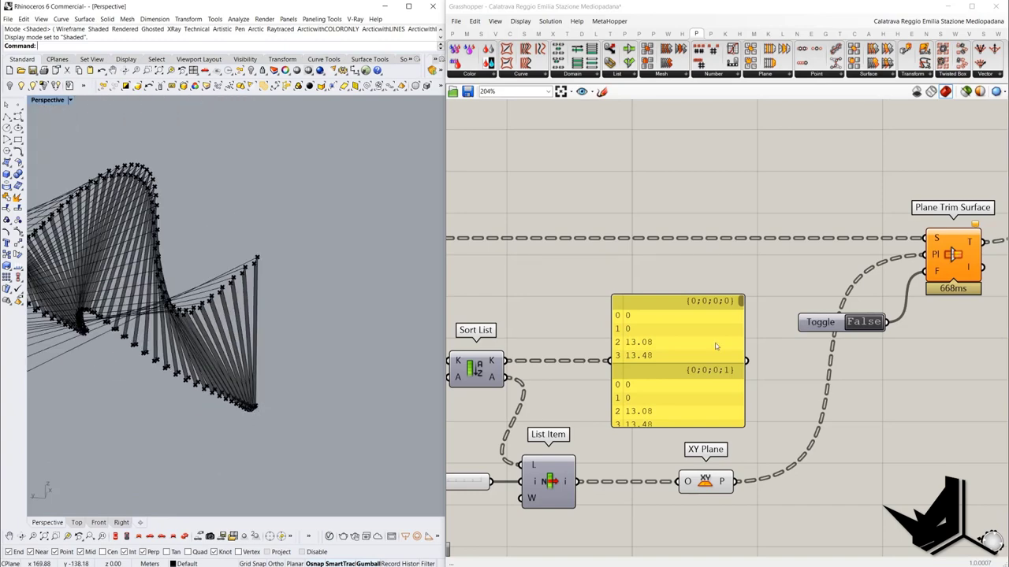
pyautogui.click(914, 278)
pyautogui.moveTo(914, 278); pyautogui.dragTo(668, 318, button='right')
pyautogui.scroll(2, 668, 318)
pyautogui.moveTo(757, 249)
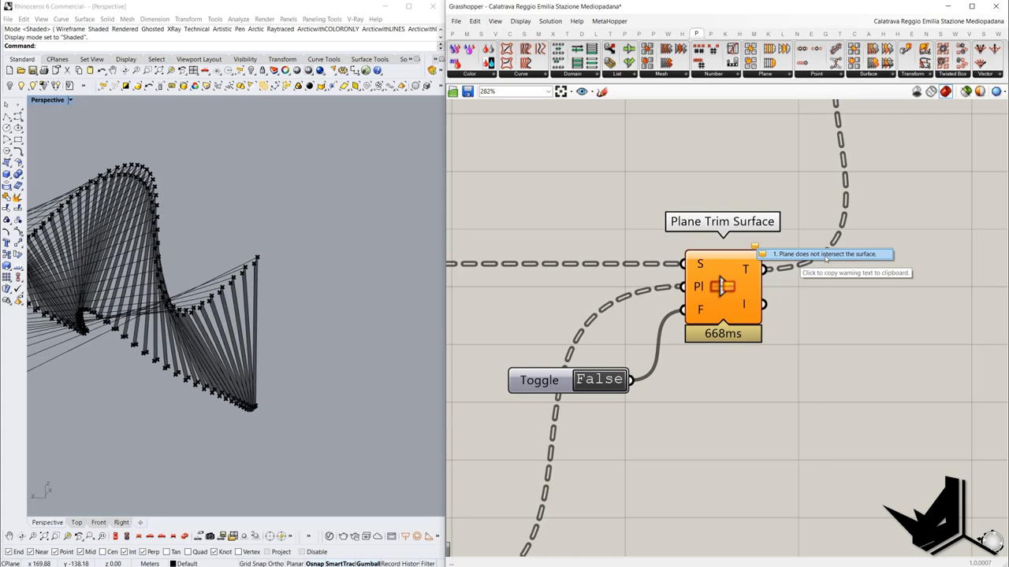
# Select the Deconstruct Brep of the side faces and trace its face output to the Plane Trim Surface
pyautogui.click(184, 324)
pyautogui.scroll(-5, 183, 324)
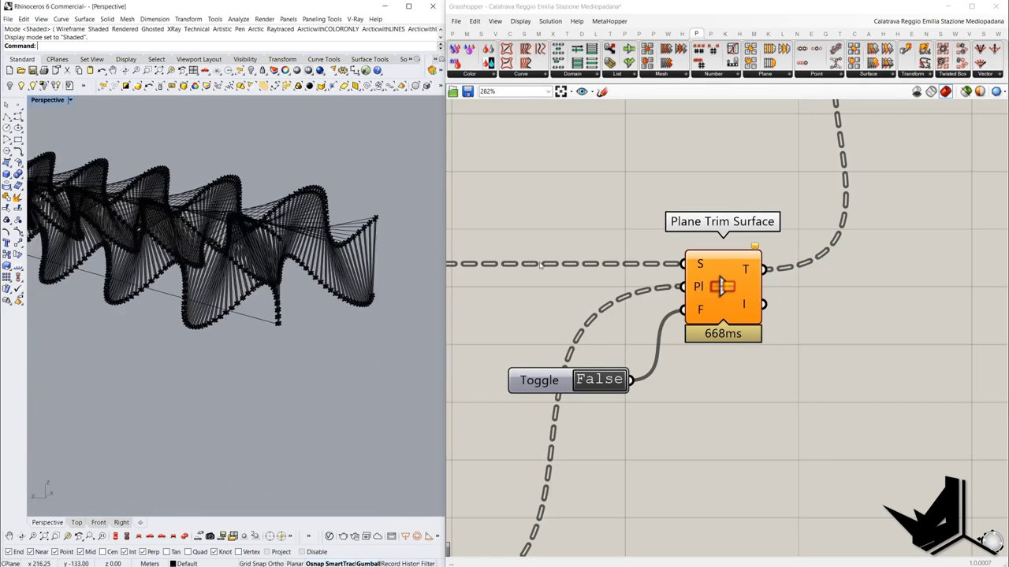
pyautogui.moveTo(394, 276); pyautogui.dragTo(361, 303, button='right')
pyautogui.moveTo(665, 265); pyautogui.dragTo(687, 331, button='right')
pyautogui.scroll(-5, 687, 331)
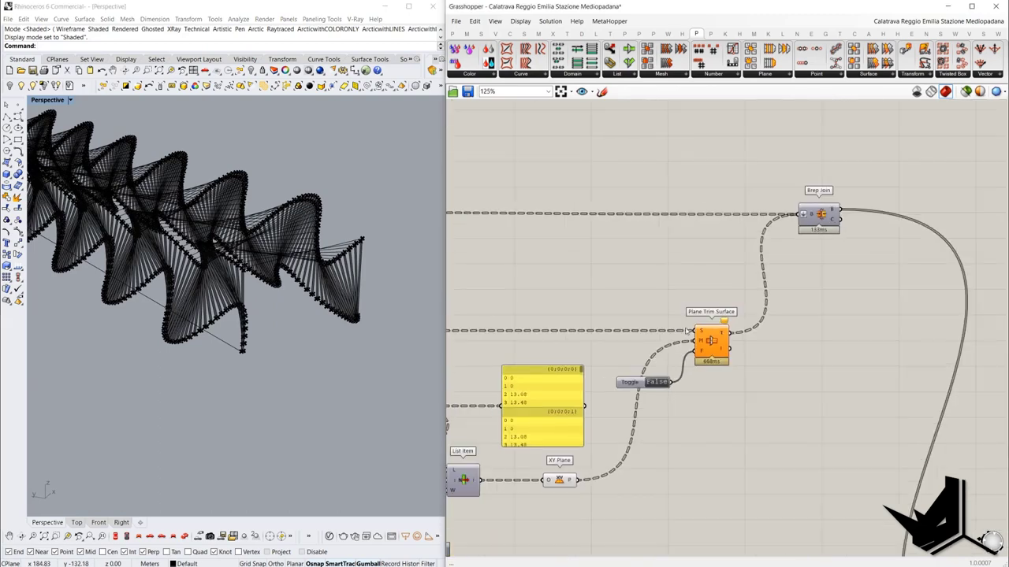
pyautogui.moveTo(657, 394); pyautogui.dragTo(938, 329, button='right')
pyautogui.scroll(1, 938, 330)
pyautogui.click(517, 270)
pyautogui.moveTo(493, 269); pyautogui.dragTo(602, 274, button='right')
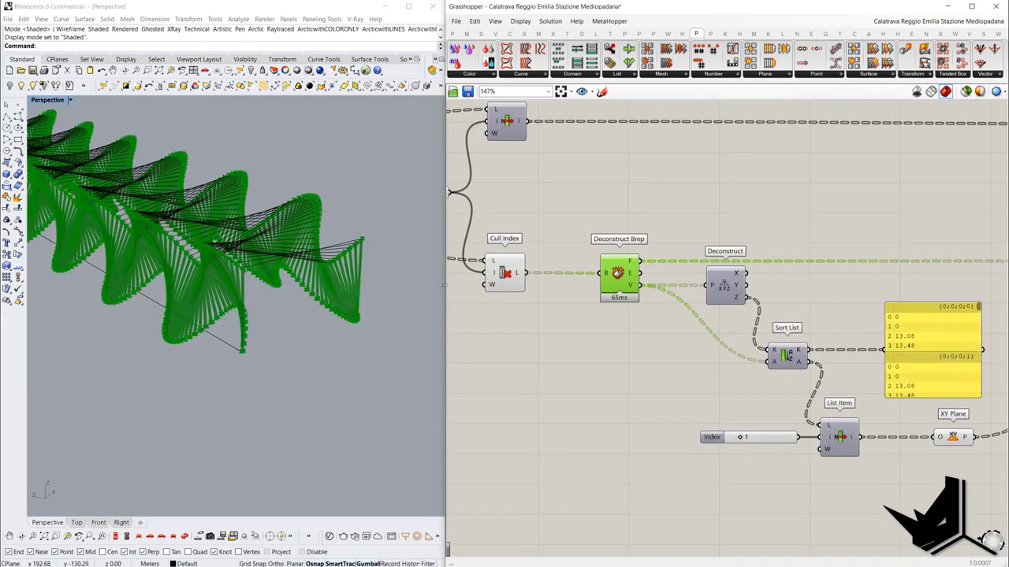
pyautogui.scroll(-3, 703, 229)
pyautogui.moveTo(883, 260); pyautogui.dragTo(784, 260, button='right')
pyautogui.scroll(3, 908, 272)
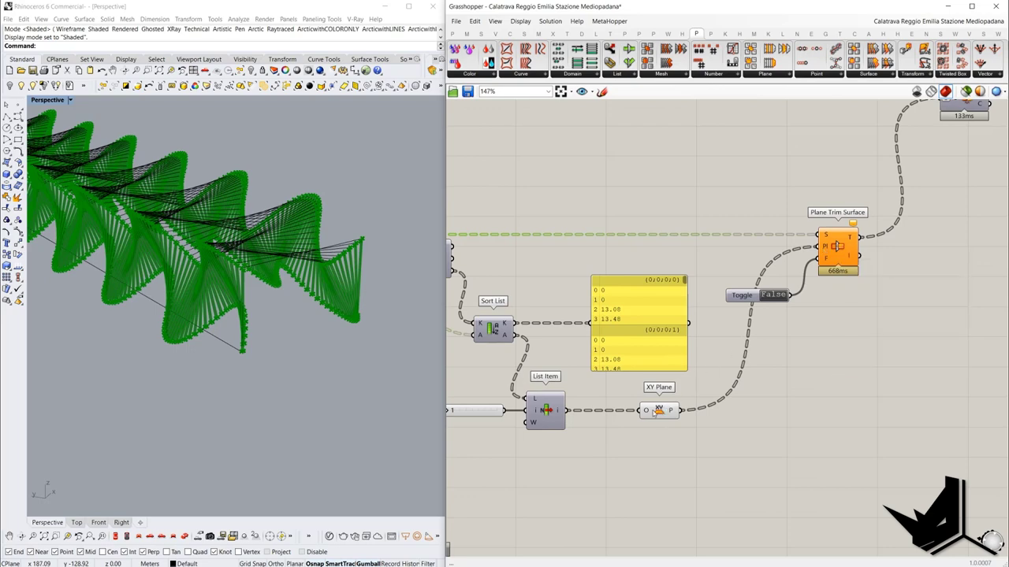
pyautogui.scroll(-2, 722, 396)
pyautogui.scroll(1, 811, 251)
# Turn on the preview of the Plane Trim Surface
pyautogui.click(804, 285)
pyautogui.middleClick(787, 242)
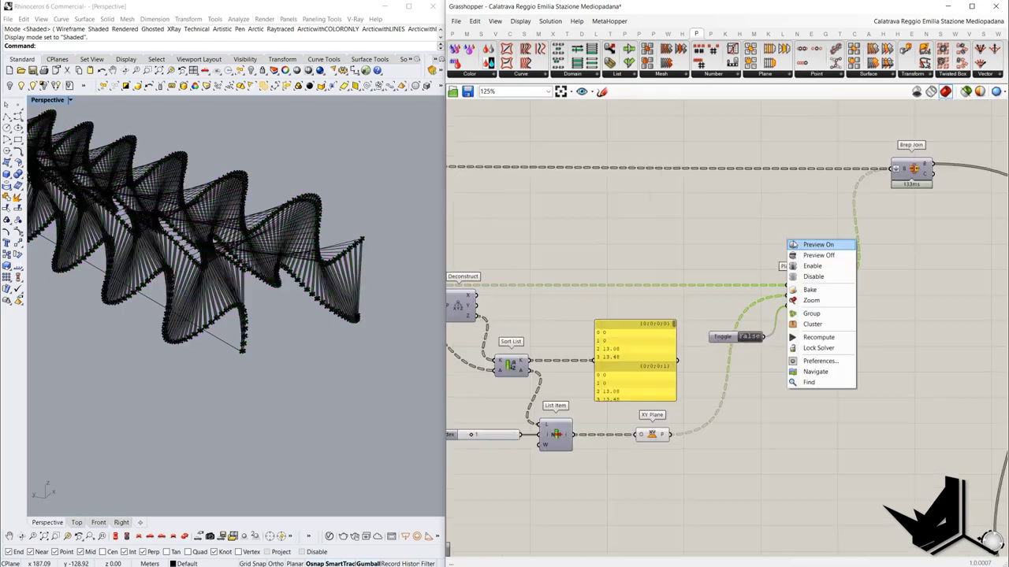
pyautogui.click(796, 246)
# Turn off the preview of the components from the side faces' Deconstruct Brep through the XY Plane
pyautogui.scroll(-2, 757, 258)
pyautogui.moveTo(694, 464); pyautogui.dragTo(465, 244)
pyautogui.middleClick(506, 213)
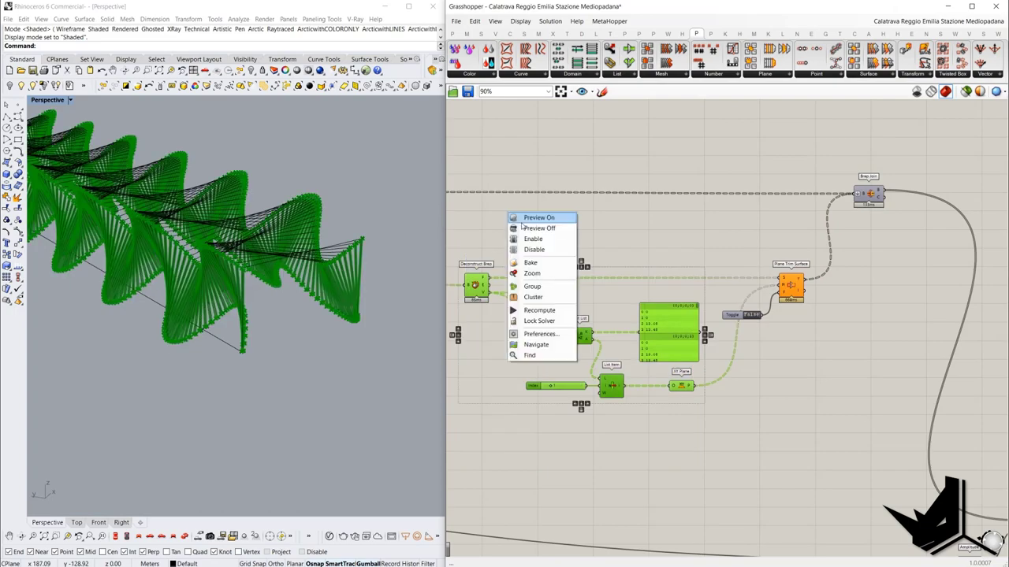
pyautogui.click(515, 227)
# Turn off the preview of the Cull Index and the Deconstruct Brep after it
pyautogui.moveTo(489, 245); pyautogui.dragTo(692, 252, button='right')
pyautogui.click(661, 387)
pyautogui.moveTo(677, 394); pyautogui.dragTo(586, 282)
pyautogui.middleClick(642, 245)
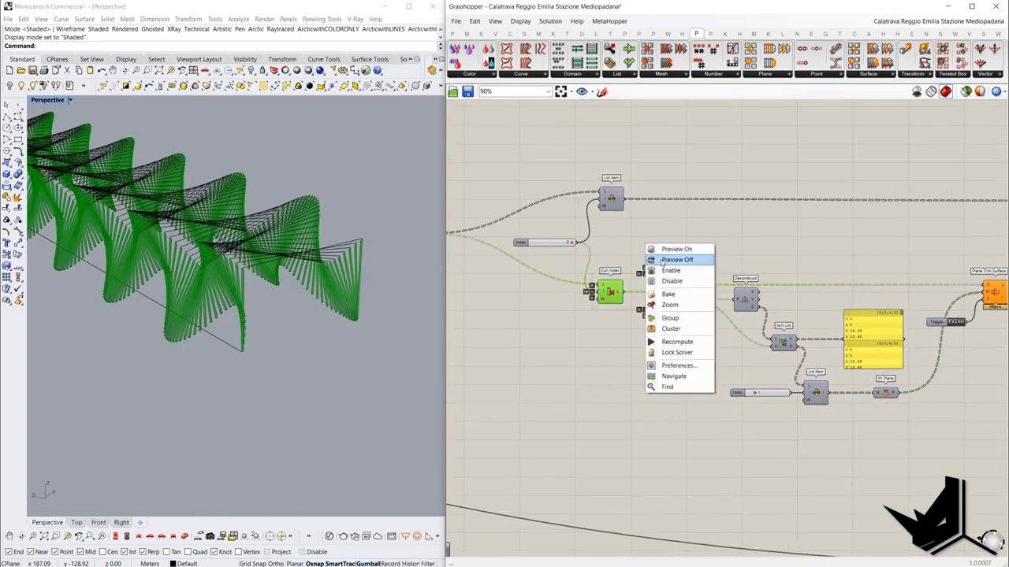
pyautogui.click(654, 259)
# Examine the trimmed lower ends of the strips up close and the facade as a whole
pyautogui.moveTo(293, 265); pyautogui.dragTo(354, 260, button='right')
pyautogui.scroll(5, 224, 248)
pyautogui.scroll(3, 186, 220)
pyautogui.scroll(-4, 336, 324)
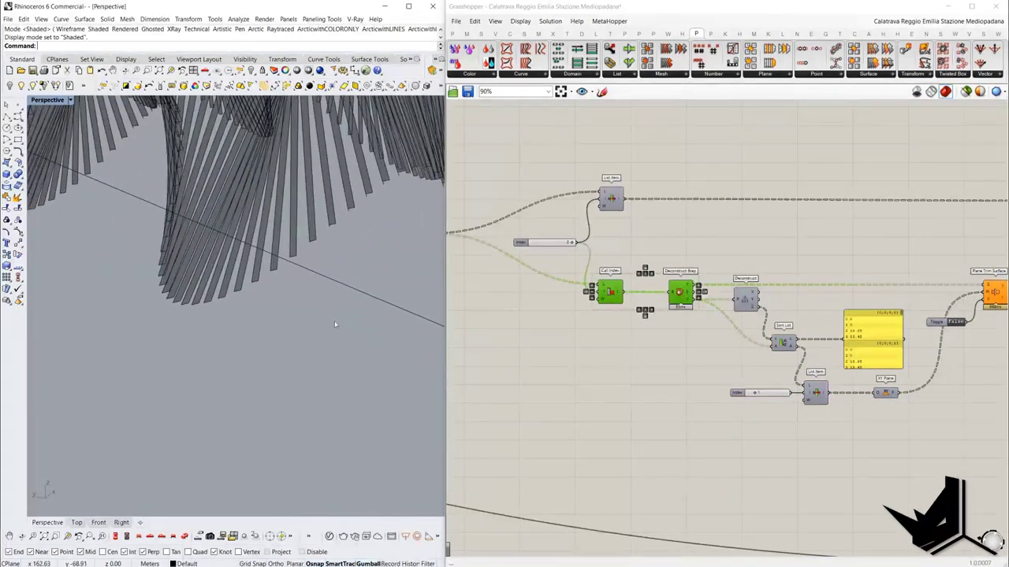
pyautogui.moveTo(336, 324); pyautogui.dragTo(151, 310, button='right')
pyautogui.scroll(5, 238, 308)
pyautogui.scroll(5, 157, 310)
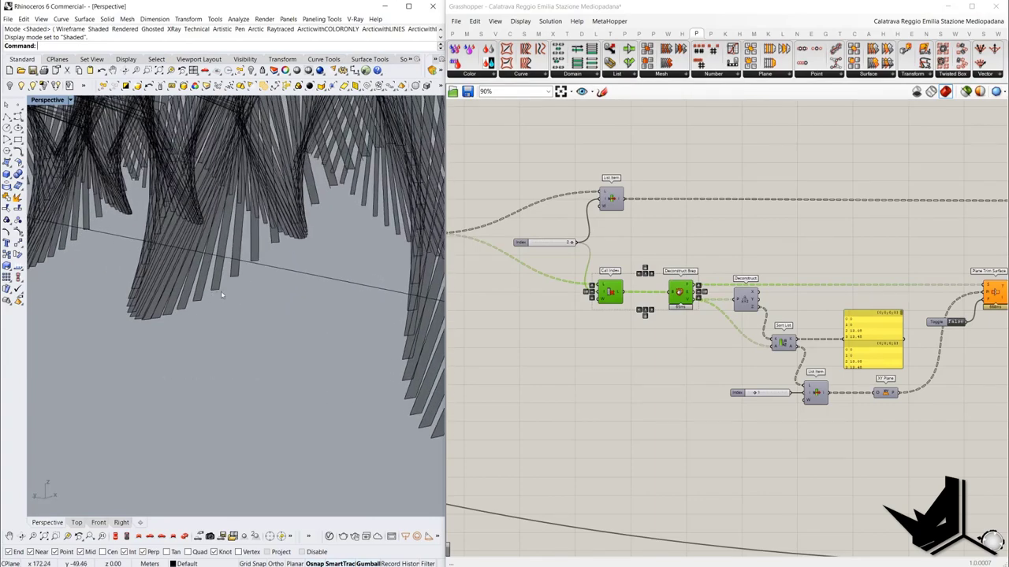
pyautogui.scroll(-5, 192, 308)
pyautogui.scroll(-5, 191, 309)
pyautogui.moveTo(192, 308); pyautogui.dragTo(162, 327, button='right')
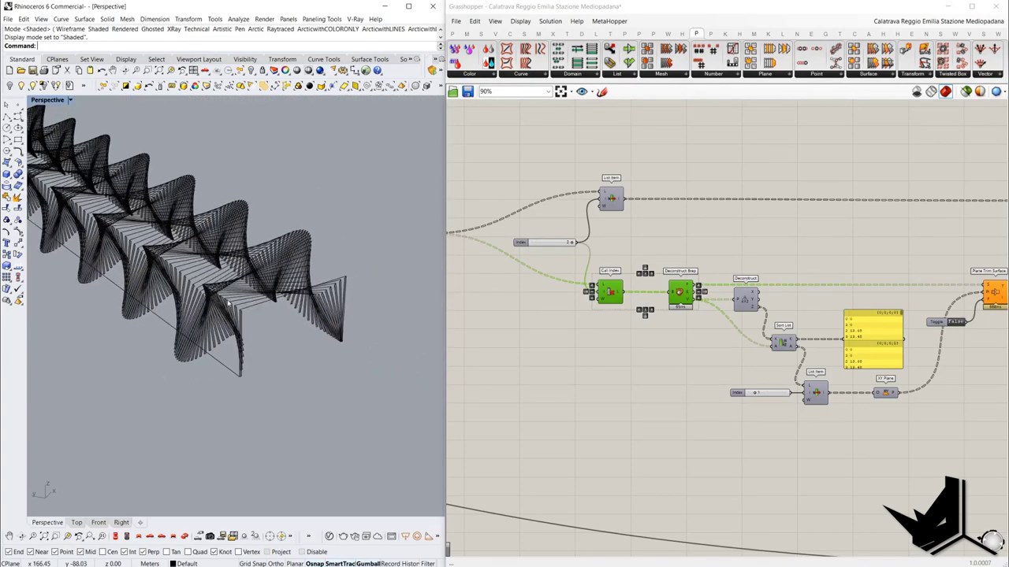
# Turn on the preview of the upper List Item that picks the top faces, and select it again
pyautogui.moveTo(851, 318); pyautogui.dragTo(730, 332, button='right')
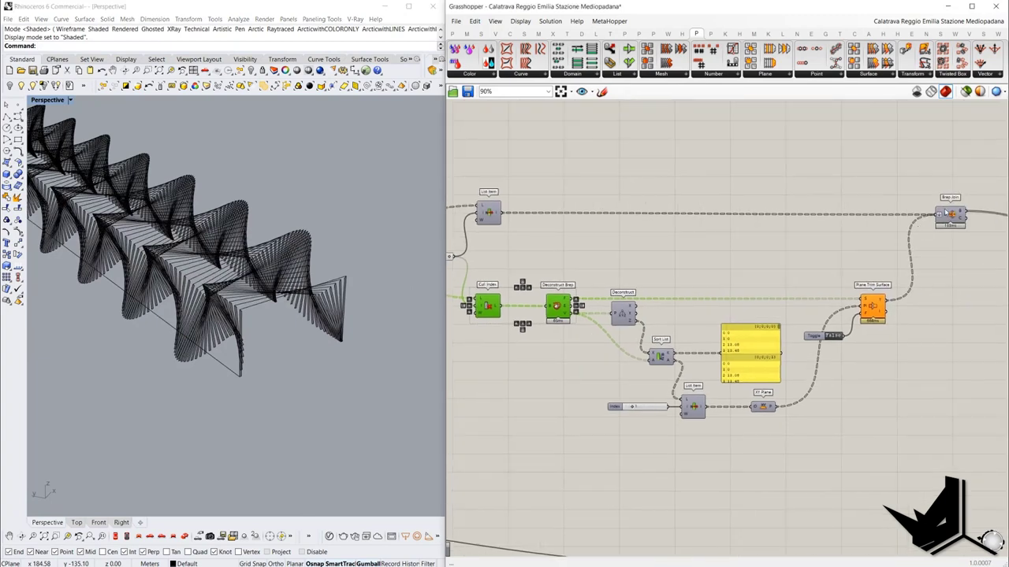
pyautogui.moveTo(527, 180); pyautogui.dragTo(693, 197, button='right')
pyautogui.rightClick(693, 197)
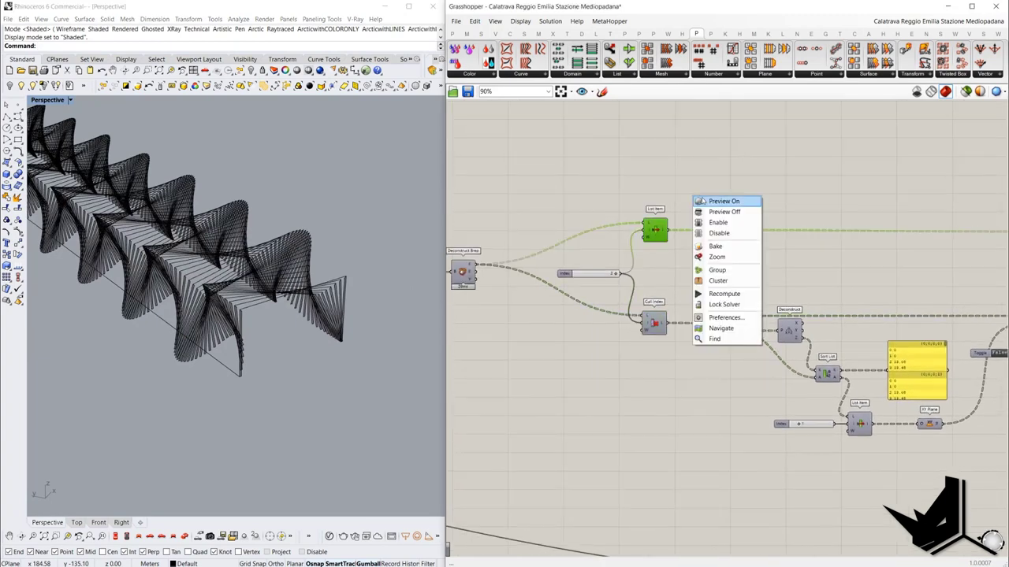
pyautogui.click(674, 210)
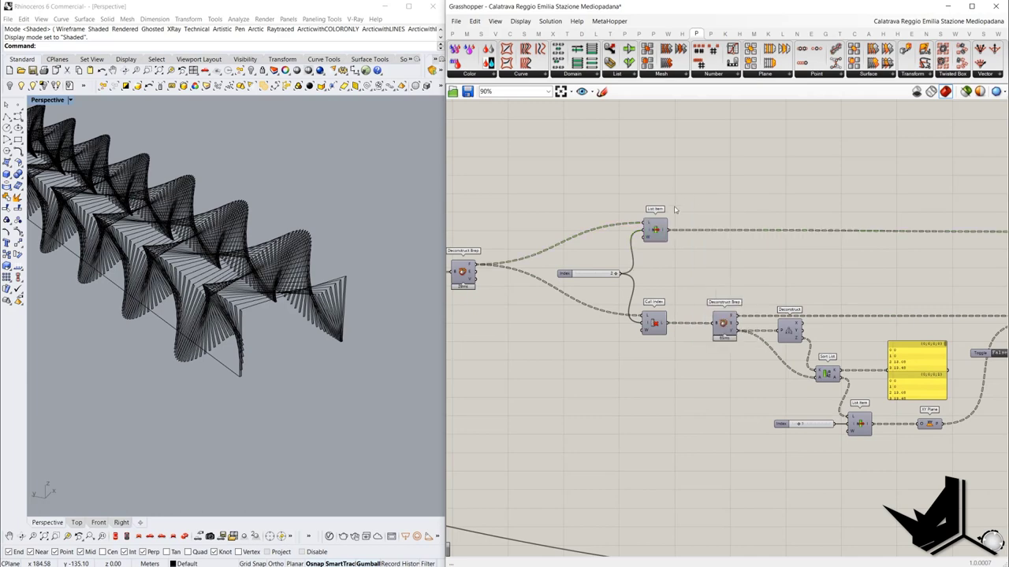
pyautogui.click(655, 231)
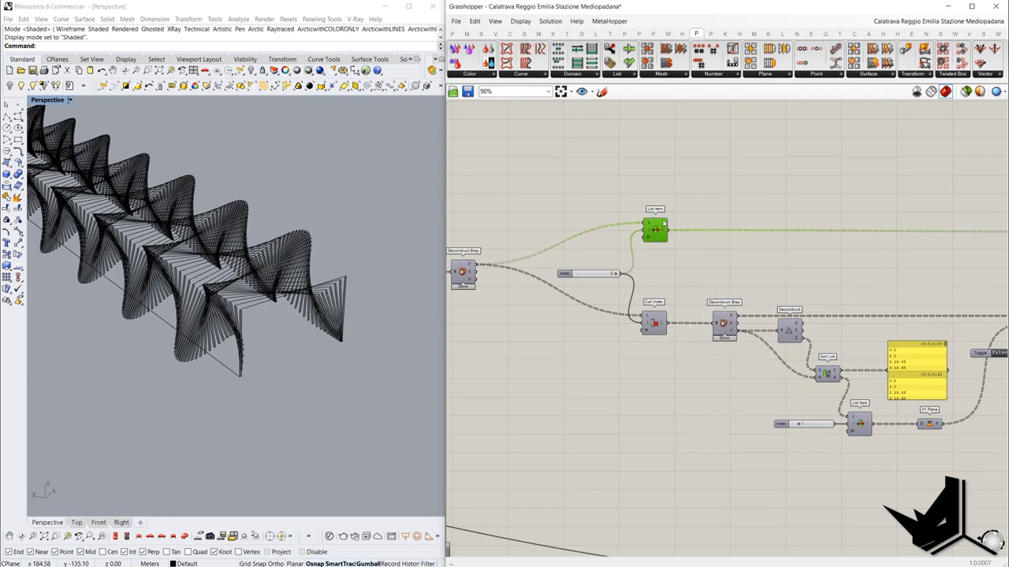
# Turn on the preview of the upper List Item and add the Plane Trim Surface component to the selection to highlight both face sets
pyautogui.rightClick(673, 194)
pyautogui.click(691, 200)
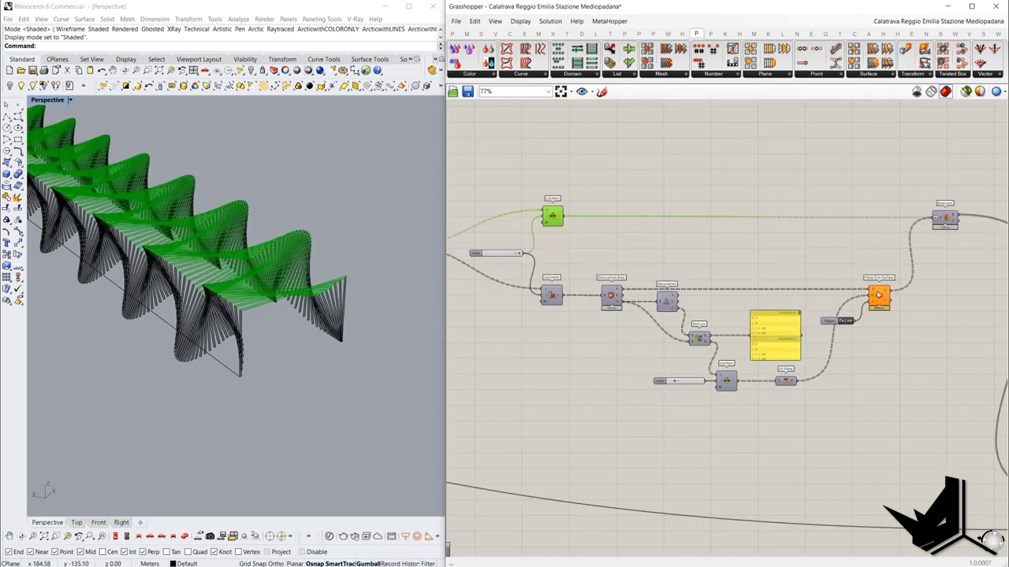
pyautogui.click(878, 295)
pyautogui.moveTo(825, 279); pyautogui.dragTo(783, 292, button='right')
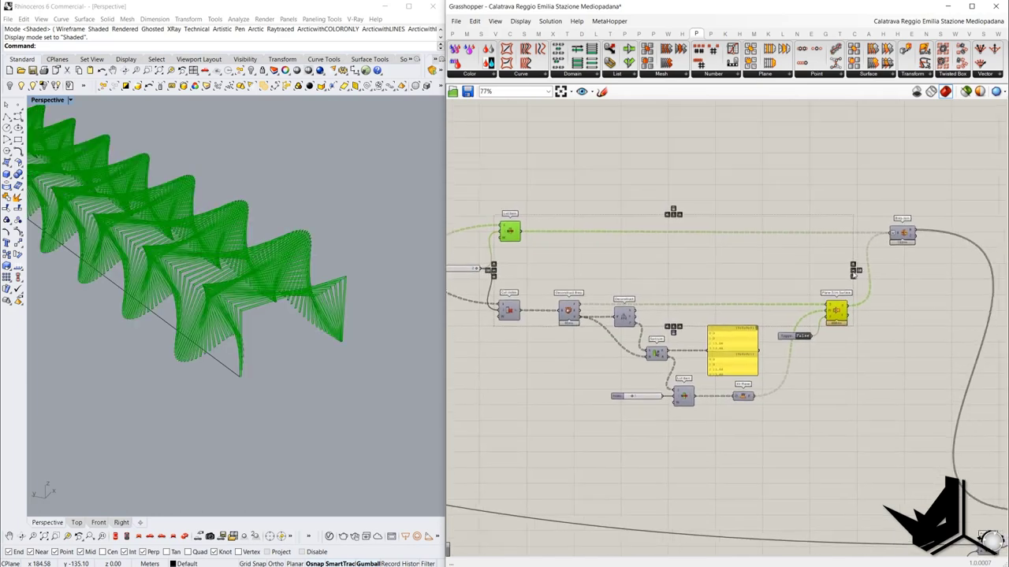
pyautogui.scroll(1, 906, 232)
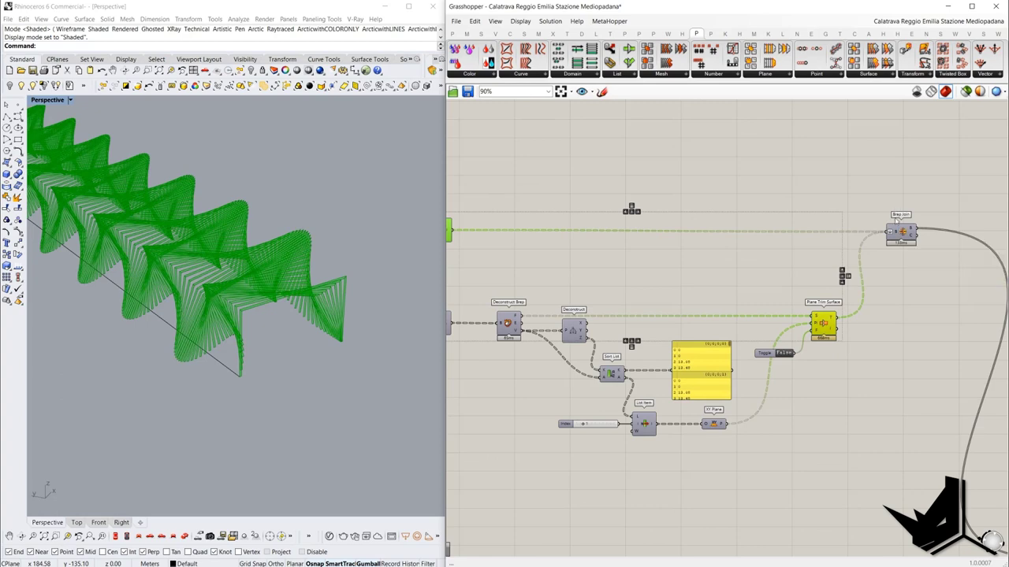
# Turn off the preview of all components from the List Item and Cull Index through to Plane Trim Surface
pyautogui.scroll(-2, 903, 231)
pyautogui.moveTo(867, 372); pyautogui.dragTo(544, 231)
pyautogui.rightClick(583, 168)
pyautogui.click(609, 183)
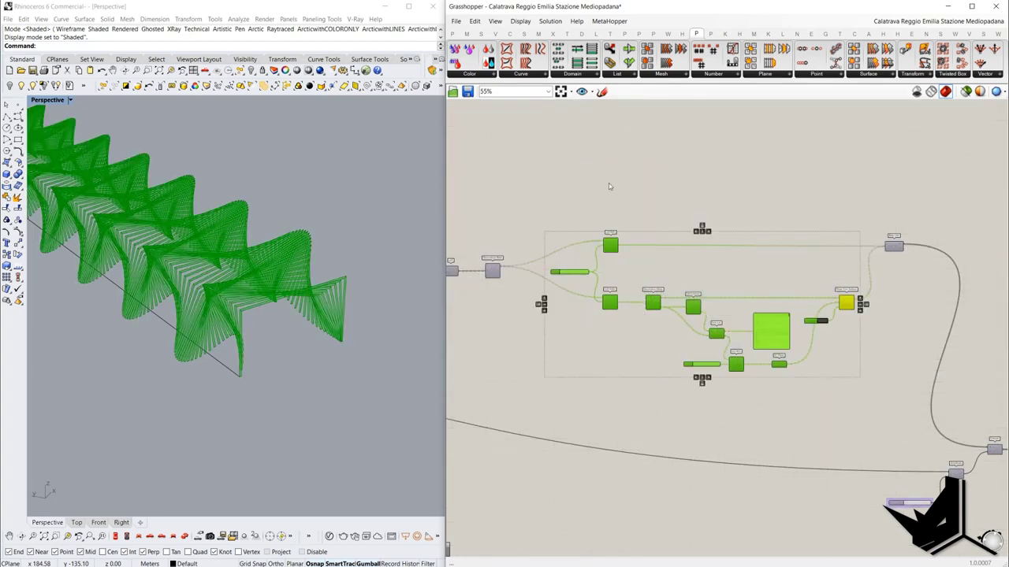
pyautogui.click(613, 187)
# Turn on the preview of the Brep Join component and examine the joined strips along the whole facade
pyautogui.click(894, 249)
pyautogui.rightClick(859, 208)
pyautogui.click(860, 214)
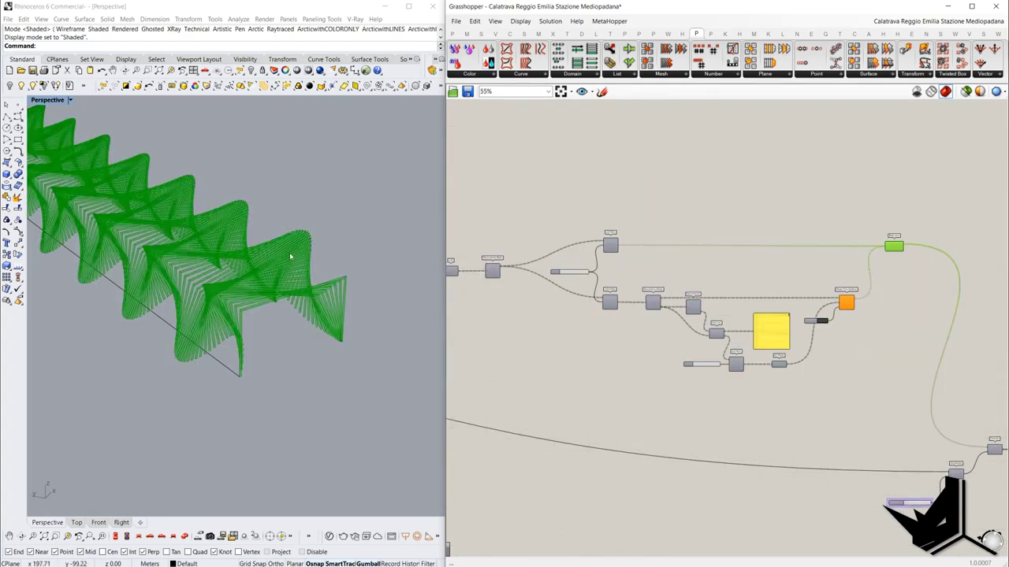
pyautogui.moveTo(354, 254); pyautogui.dragTo(343, 310, button='right')
pyautogui.click(850, 281)
# Follow the Brep Join output to the Extrude component, examine the strips up close, and select Extrude
pyautogui.moveTo(850, 281); pyautogui.dragTo(678, 233, button='right')
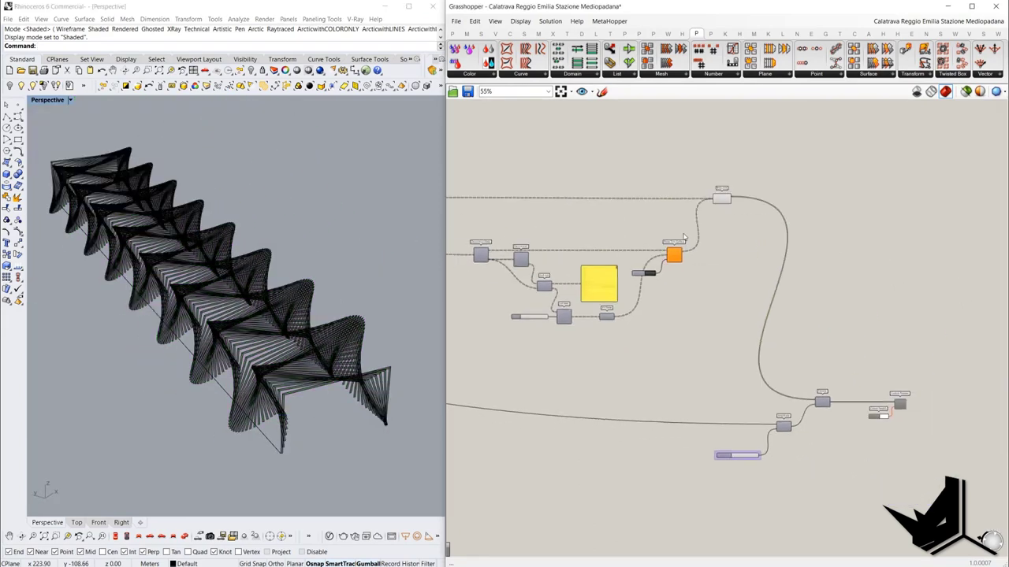
pyautogui.moveTo(779, 363); pyautogui.dragTo(791, 332, button='right')
pyautogui.moveTo(304, 379); pyautogui.dragTo(329, 378, button='right')
pyautogui.scroll(5, 333, 377)
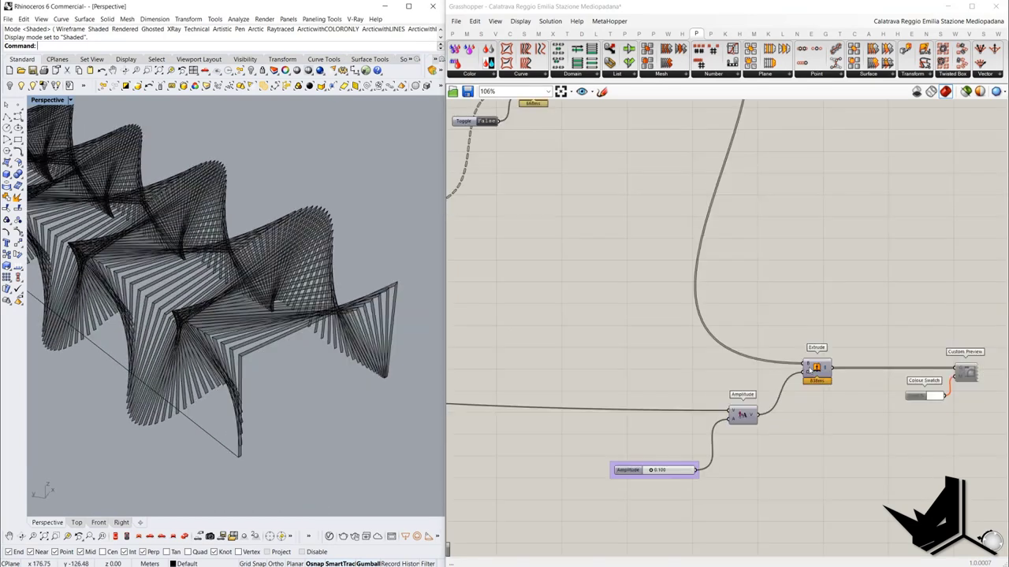
pyautogui.moveTo(793, 331); pyautogui.dragTo(867, 394)
# Trace the extrusion's Amplitude vector input back to the Vector 2Pt component and select that component
pyautogui.moveTo(718, 398); pyautogui.dragTo(830, 392, button='right')
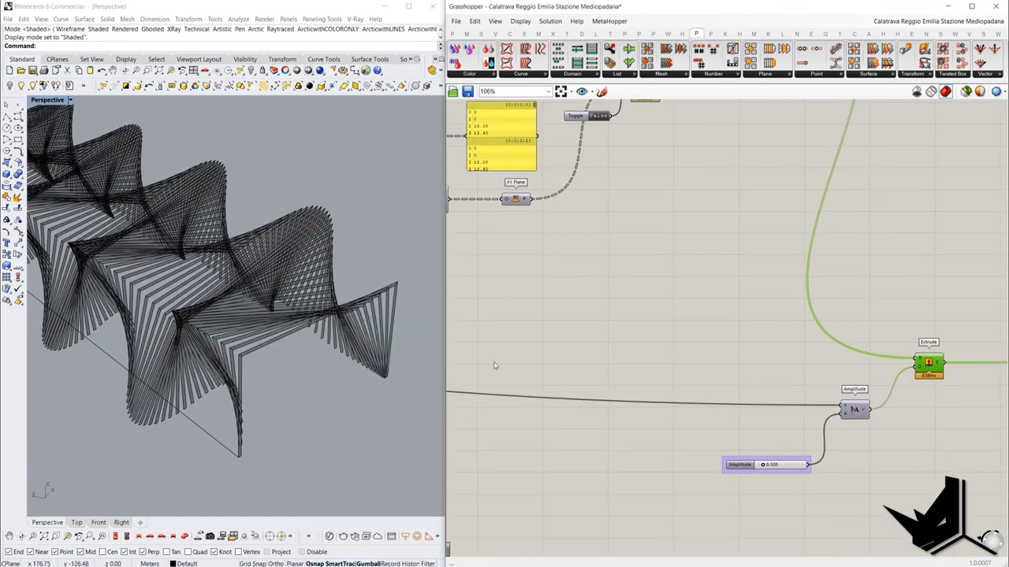
pyautogui.moveTo(472, 356); pyautogui.dragTo(557, 357, button='right')
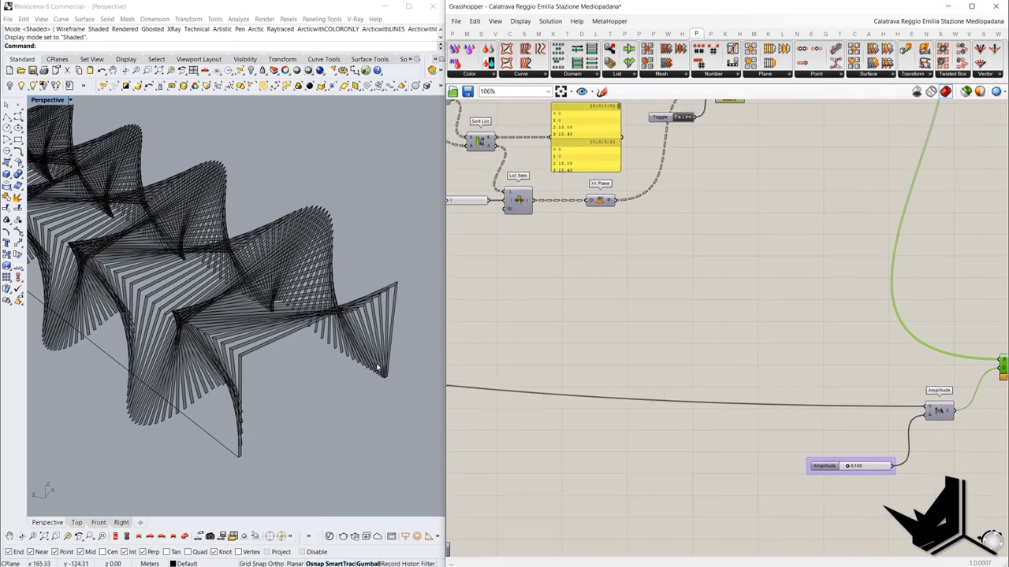
pyautogui.scroll(-5, 333, 378)
pyautogui.moveTo(302, 379); pyautogui.dragTo(328, 379, button='right')
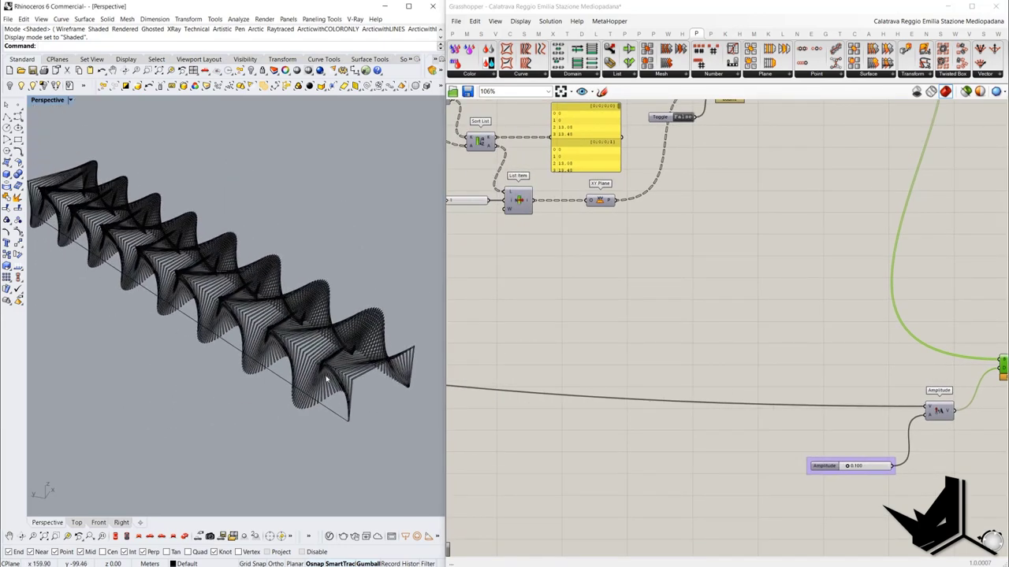
pyautogui.scroll(-5, 628, 303)
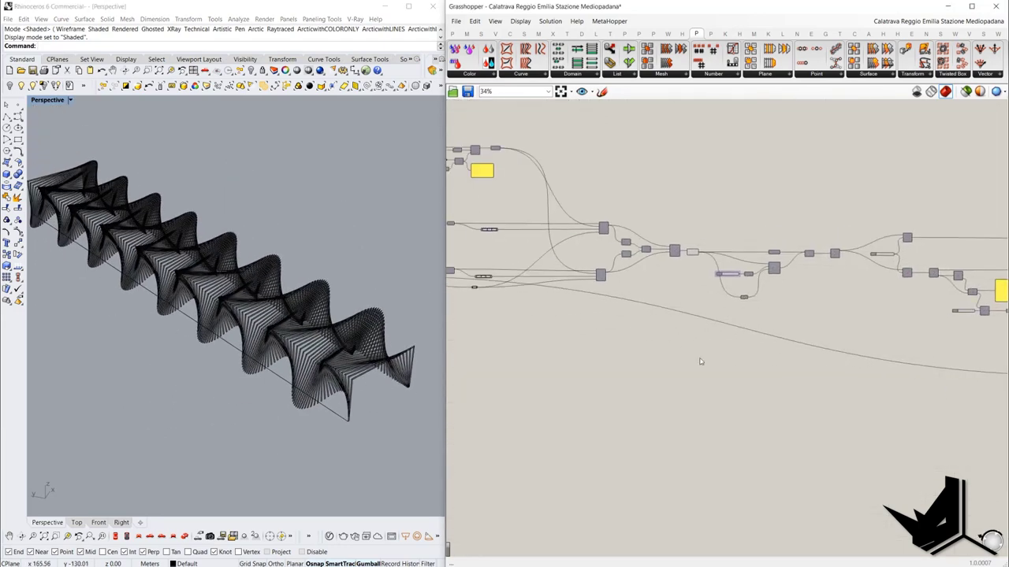
pyautogui.scroll(4, 555, 285)
pyautogui.click(484, 308)
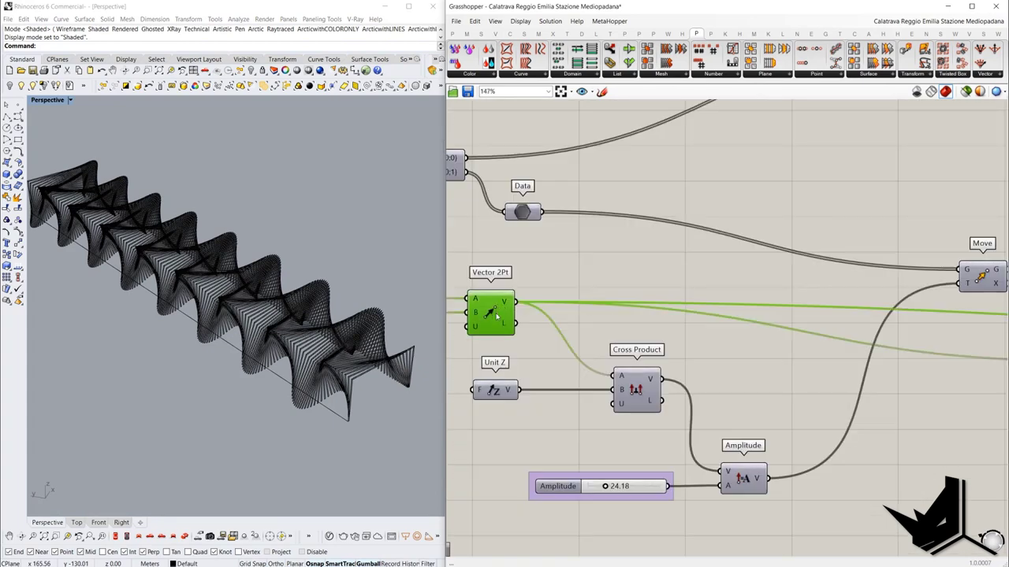
# Select the Amplitude component feeding Extrude with its number slider, and examine the strip ends up close
pyautogui.scroll(-5, 708, 335)
pyautogui.scroll(8, 708, 336)
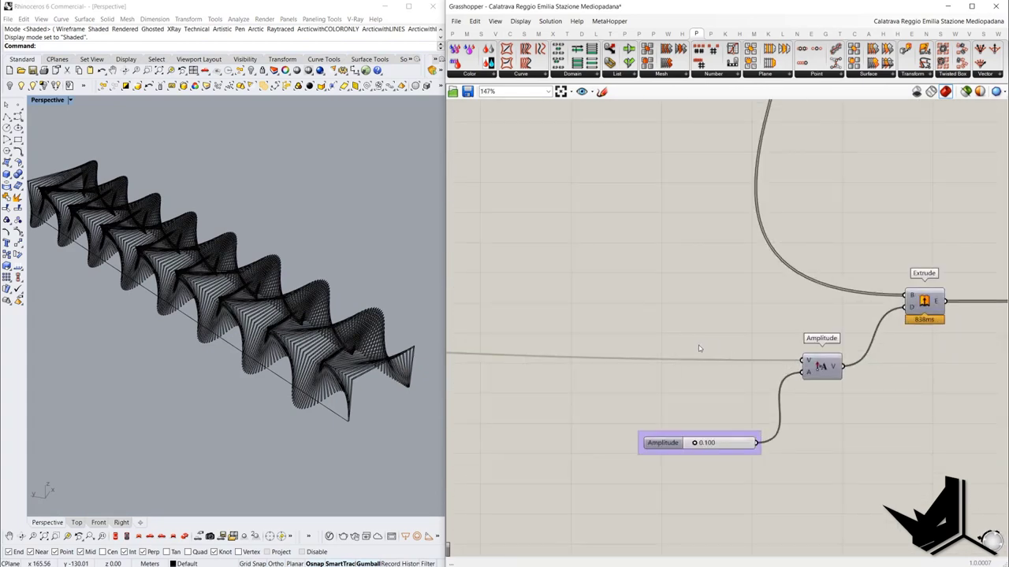
pyautogui.moveTo(621, 330); pyautogui.dragTo(874, 476)
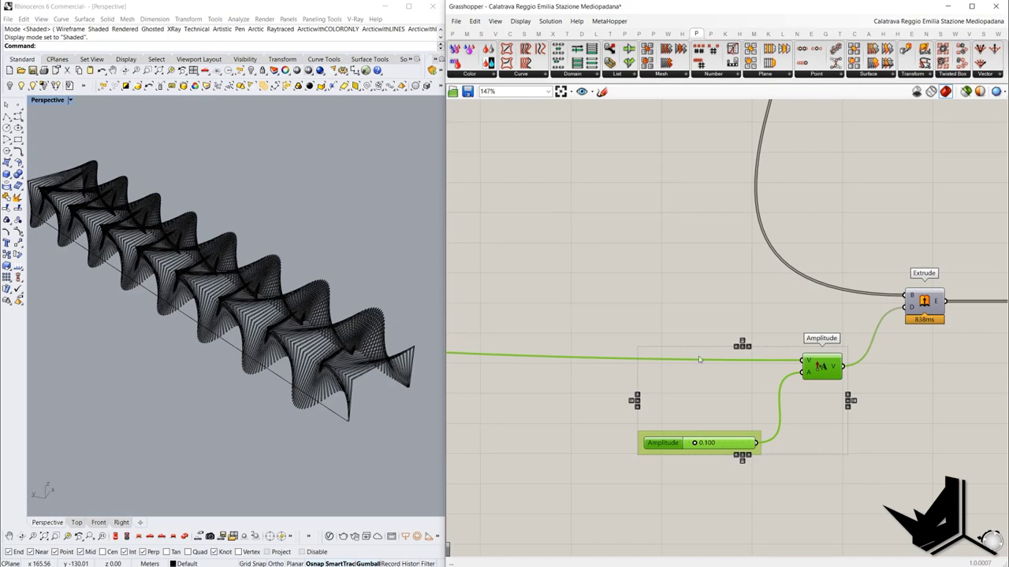
pyautogui.scroll(5, 363, 375)
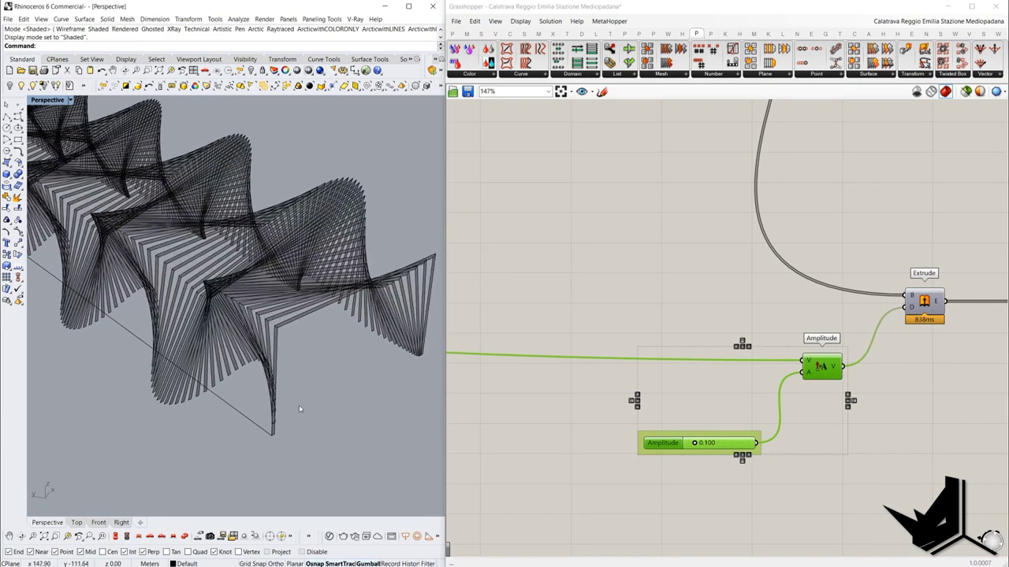
pyautogui.scroll(3, 299, 405)
pyautogui.click(716, 413)
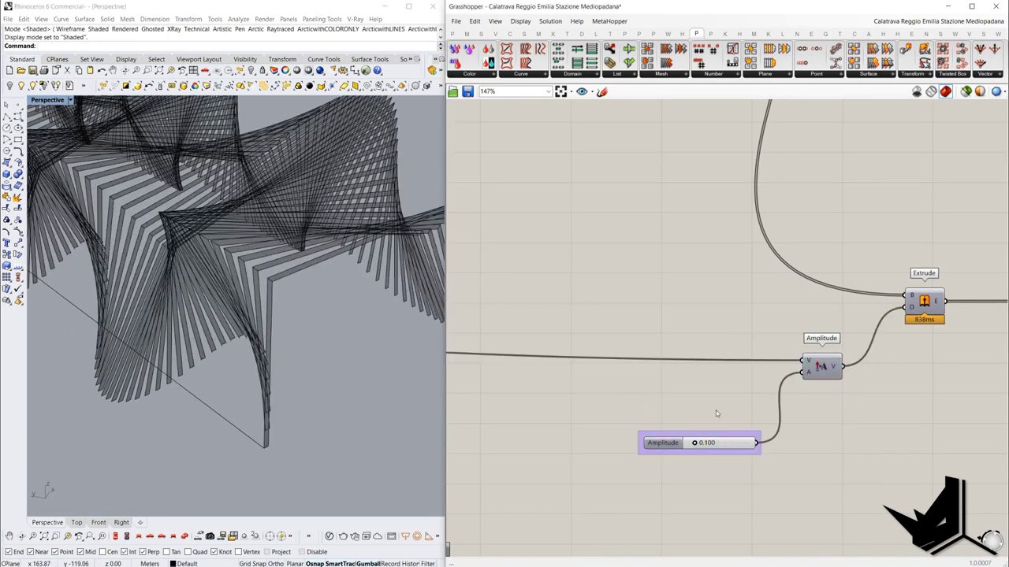
# Turn on the preview of the Extrude component to show the strips with thickness
pyautogui.moveTo(801, 409); pyautogui.dragTo(704, 435, button='right')
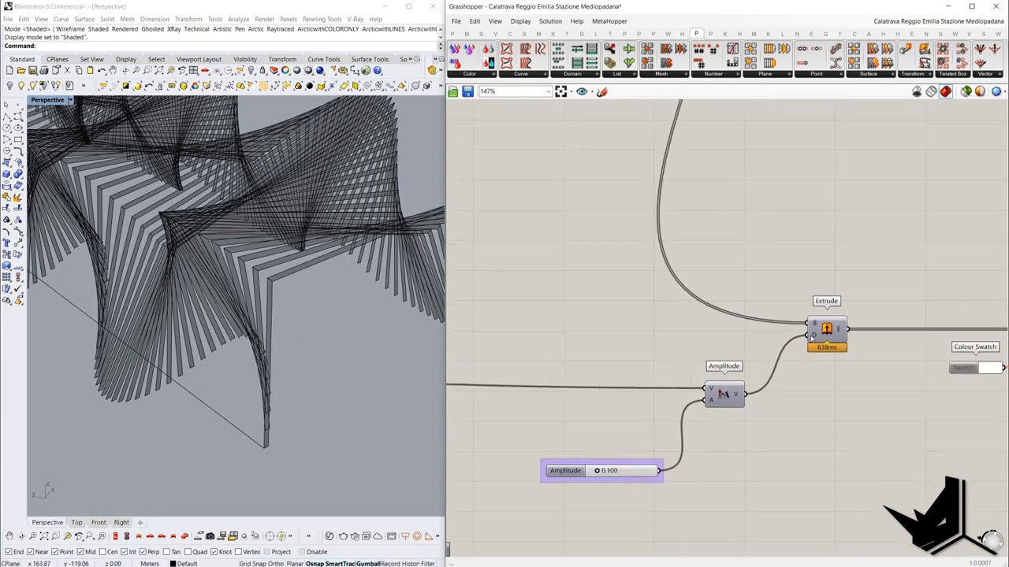
pyautogui.click(814, 339)
pyautogui.rightClick(821, 248)
pyautogui.click(831, 253)
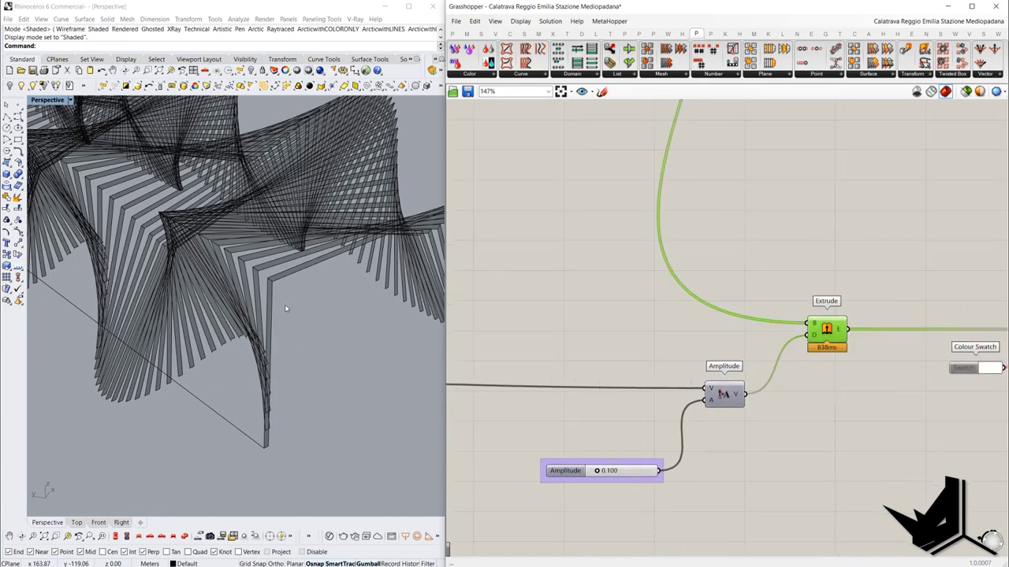
# Select the Brep Join and Plane Trim Surface components together
pyautogui.scroll(-5, 867, 354)
pyautogui.moveTo(778, 236); pyautogui.dragTo(682, 118)
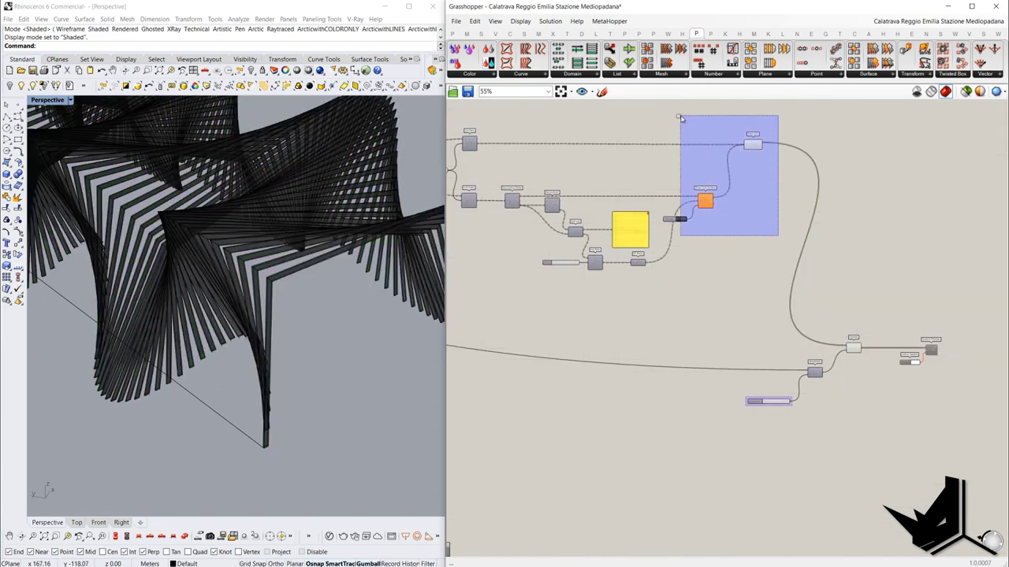